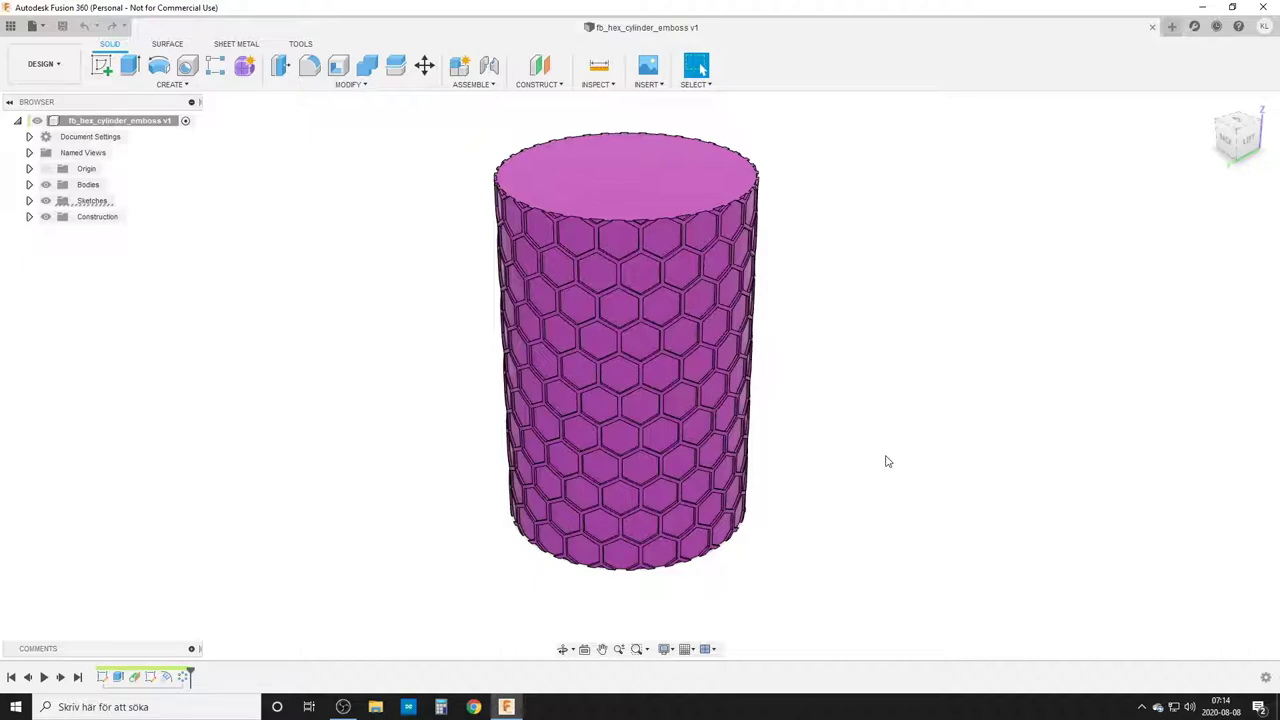
- Start a new design and add user parameter diam set to 200 mm
{"action": "middle_click_drag", "start_coordinate": [954, 443], "coordinate": [701, 456], "text": "shift"}
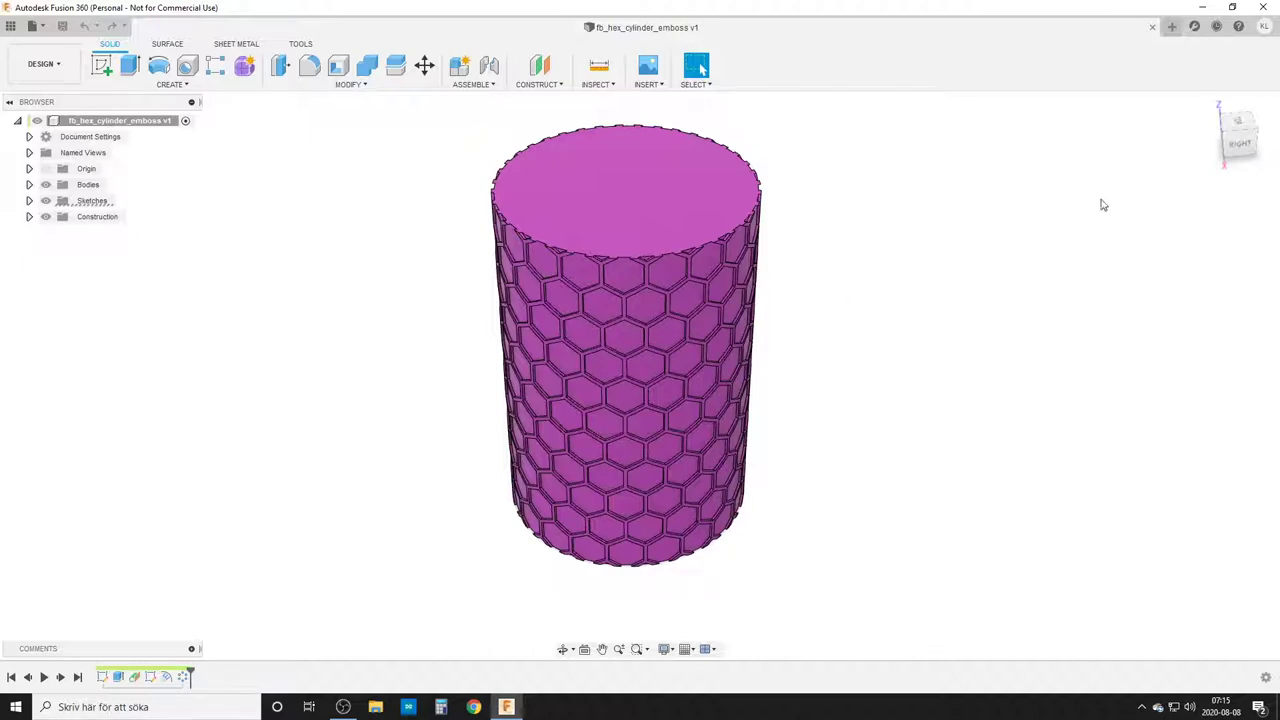
{"action": "left_click", "coordinate": [1173, 28]}
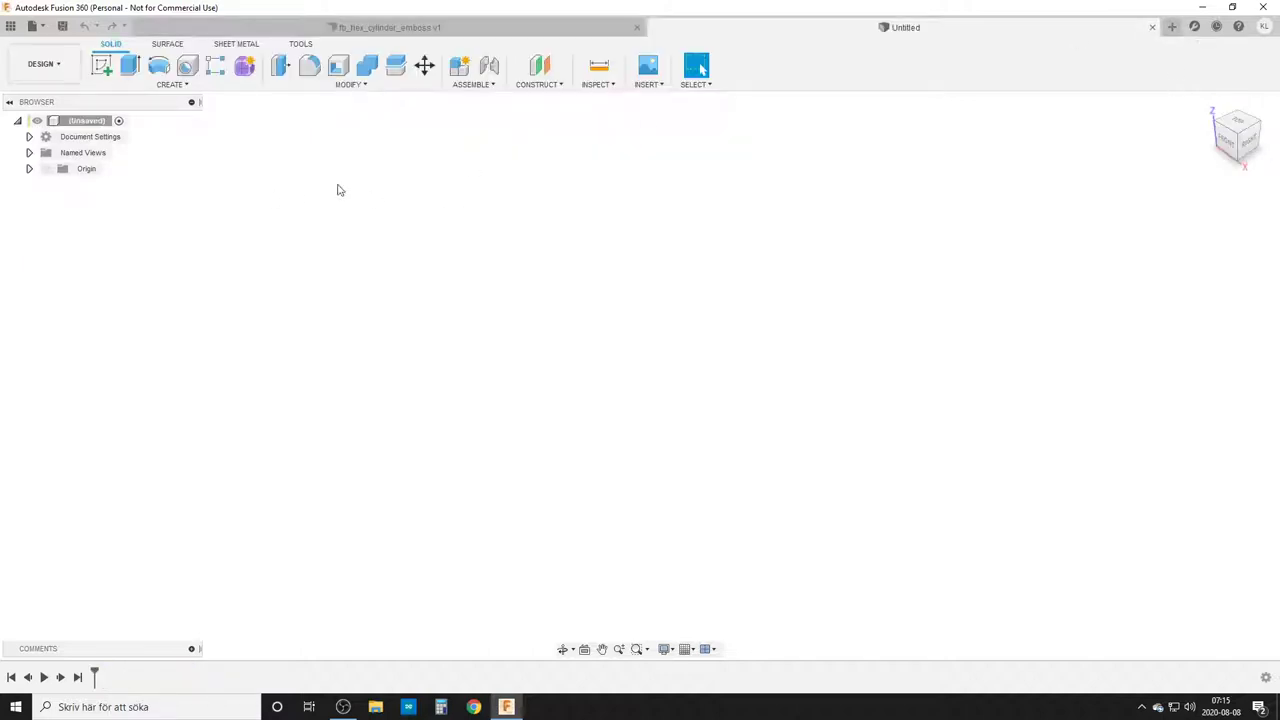
{"action": "left_click", "coordinate": [360, 88]}
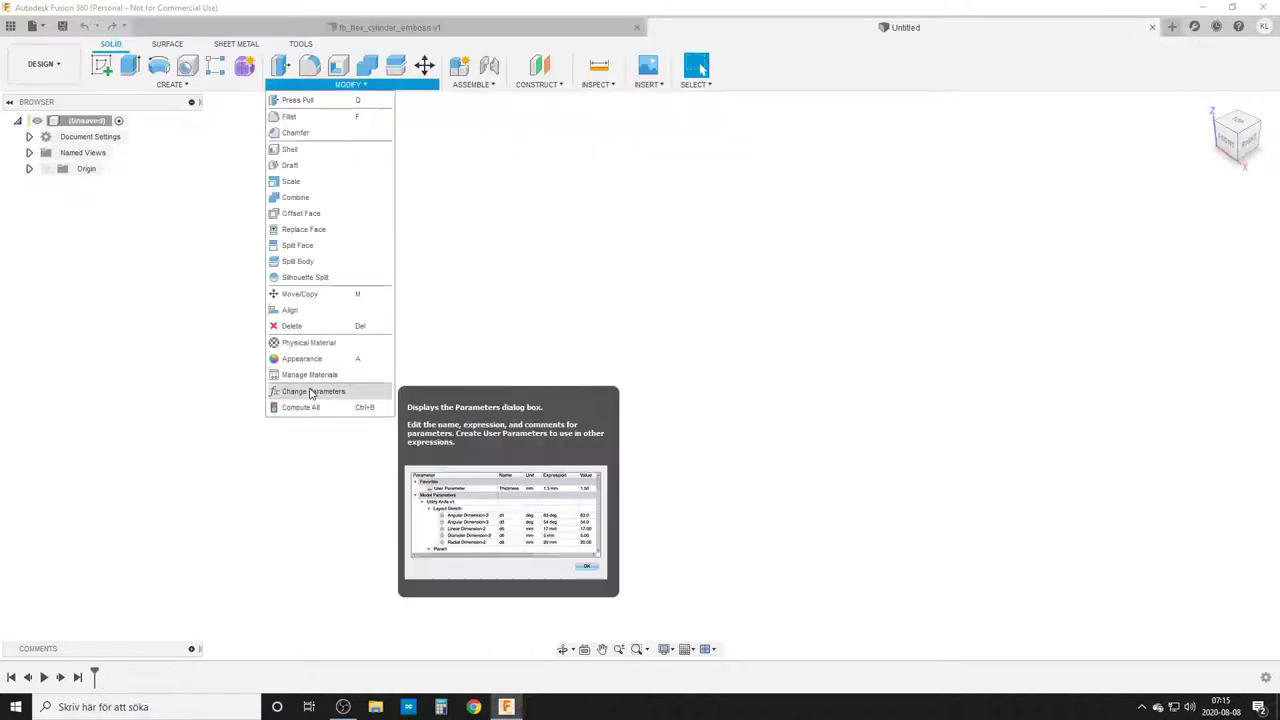
{"action": "left_click", "coordinate": [332, 392]}
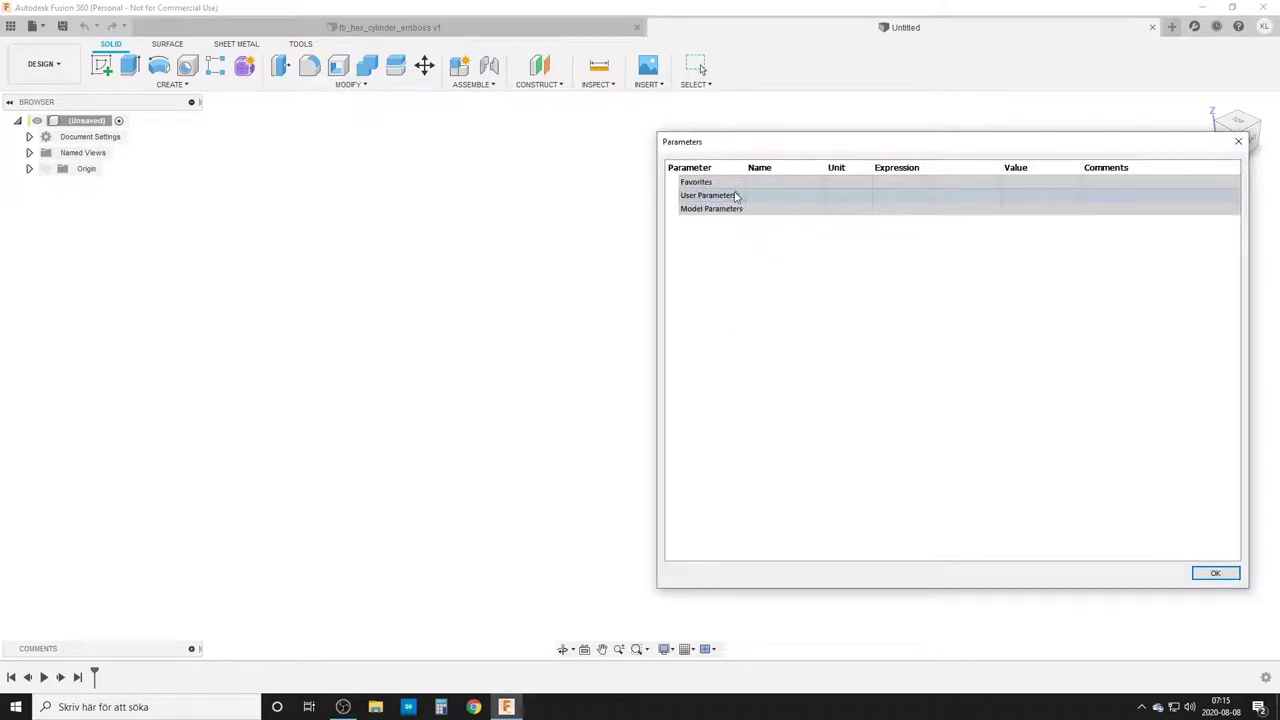
{"action": "left_click", "coordinate": [737, 195]}
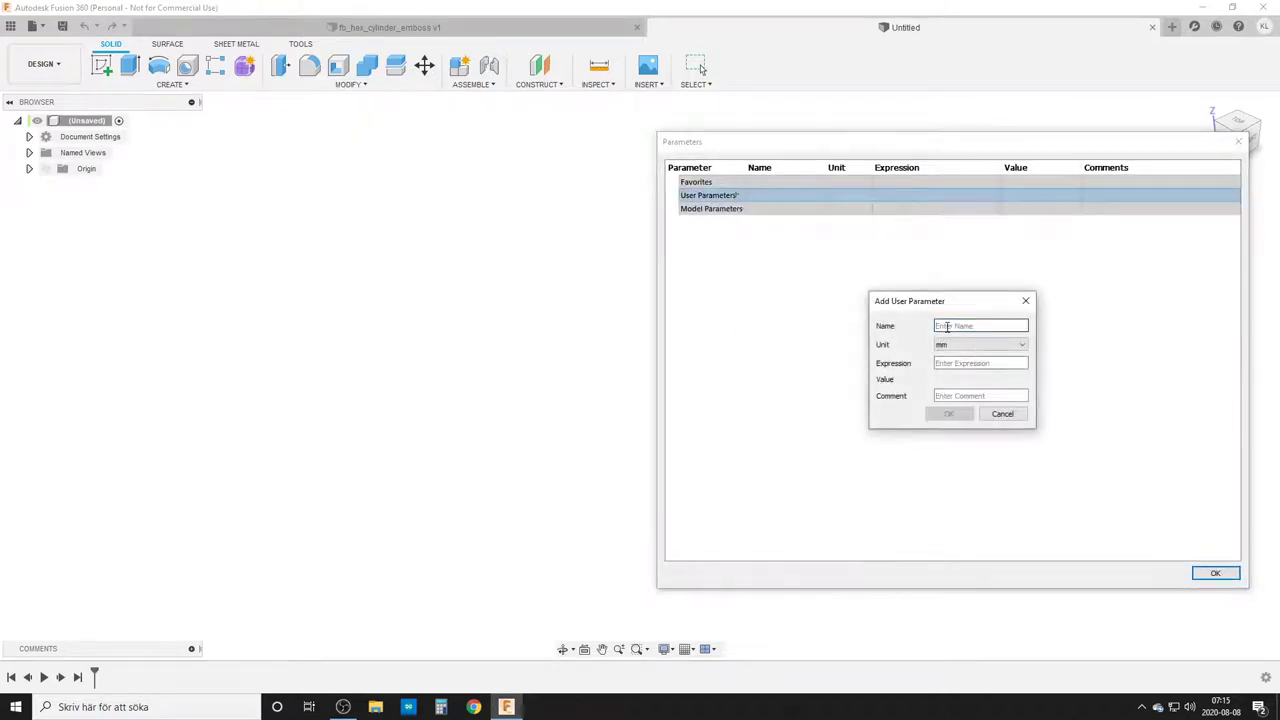
{"action": "type", "text": "diam"}
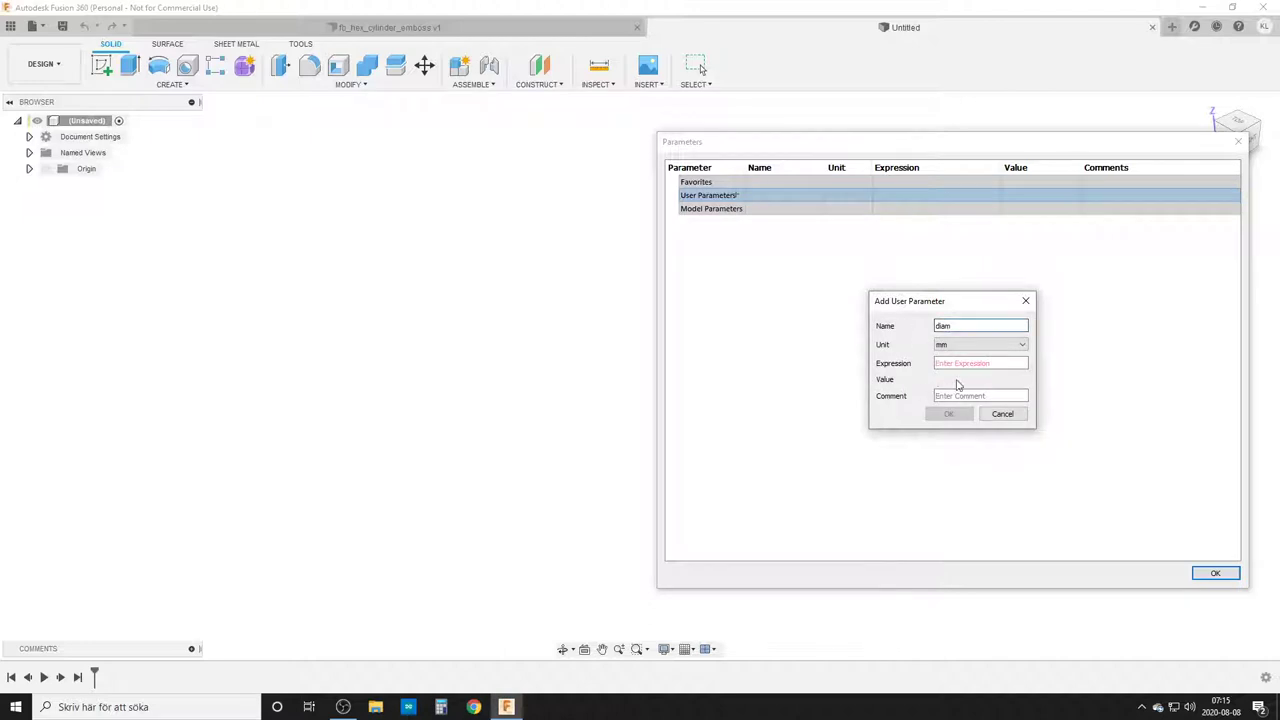
{"action": "left_click", "coordinate": [966, 362]}
{"action": "type", "text": "200"}
{"action": "key", "text": "Return"}
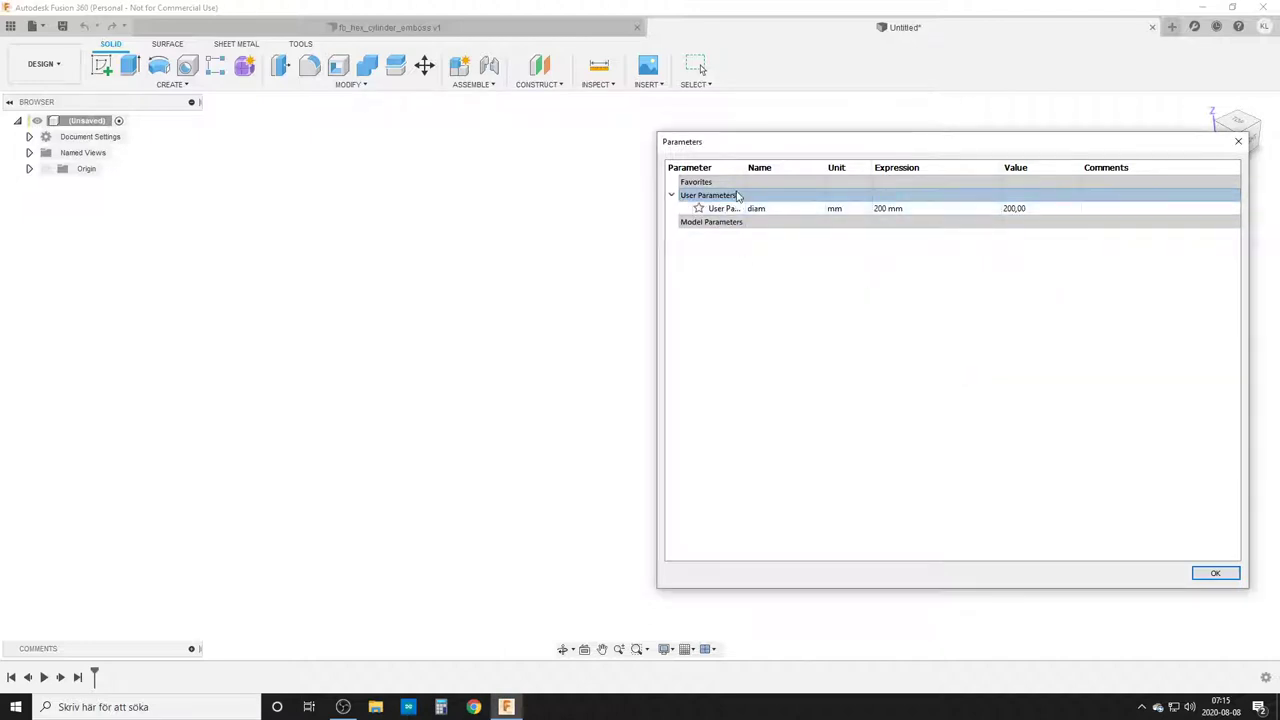
- Add user parameter height set to 200 mm
{"action": "left_click", "coordinate": [738, 196]}
{"action": "type", "text": "he"}
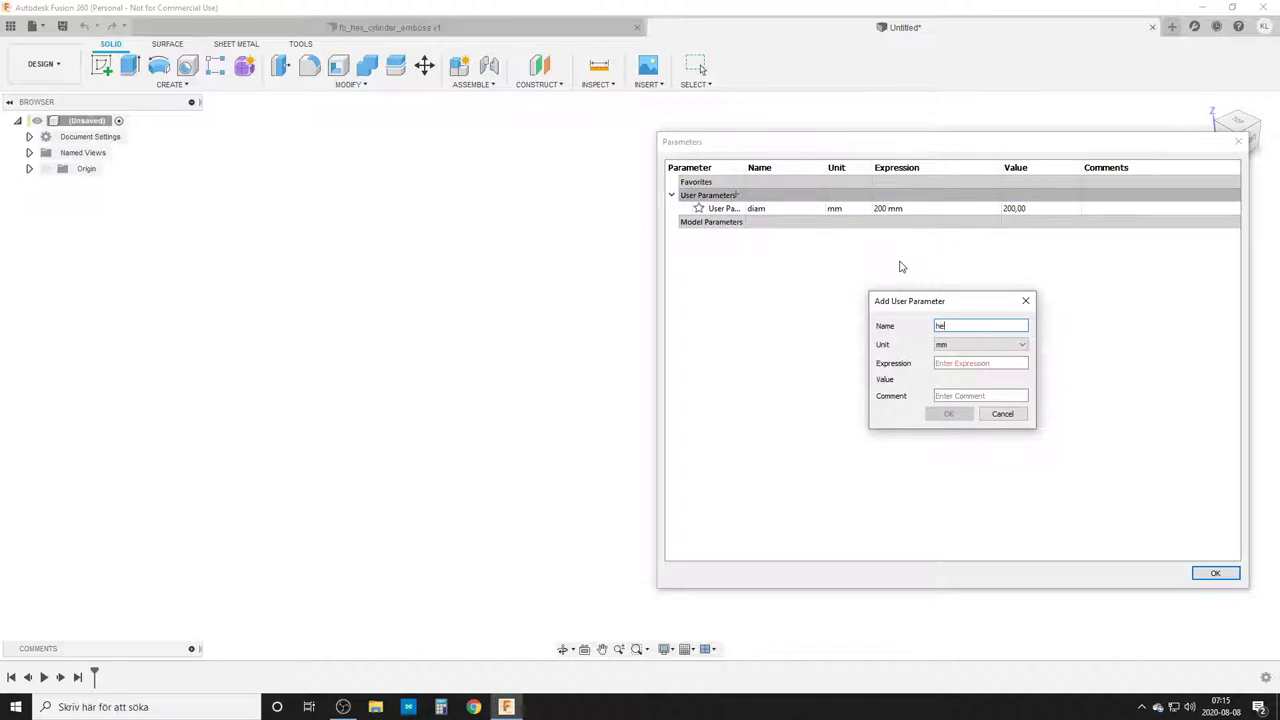
{"action": "type", "text": "ight"}
{"action": "key", "text": "Tab"}
{"action": "type", "text": "200"}
{"action": "key", "text": "Return"}
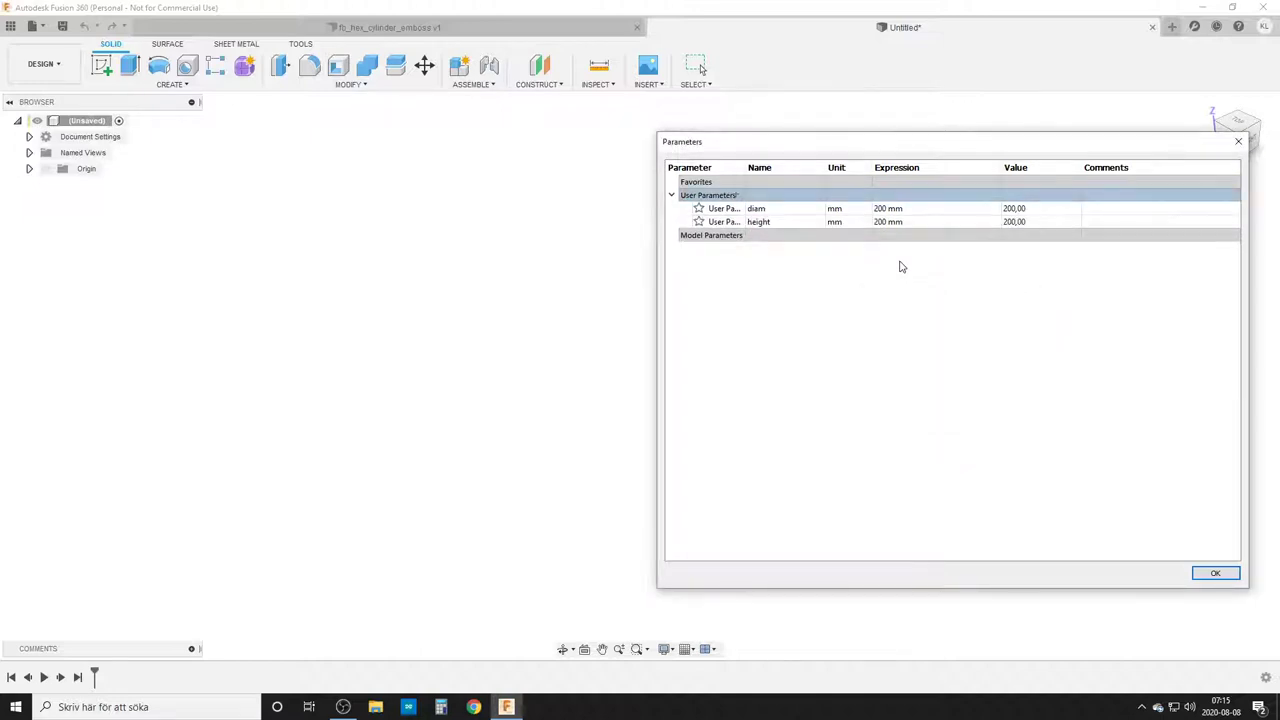
- Add unitless user parameter Nr_Hex with value 20
{"action": "left_click", "coordinate": [736, 196]}
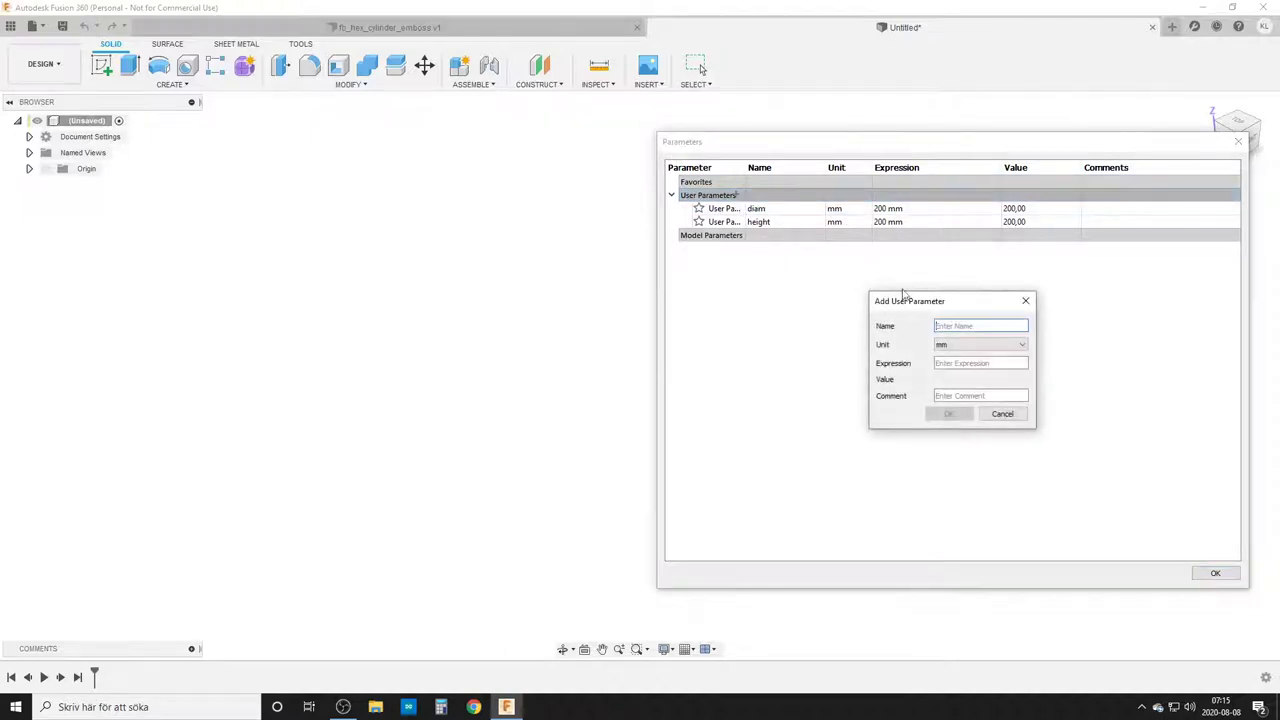
{"action": "type", "text": "Nr_Hex"}
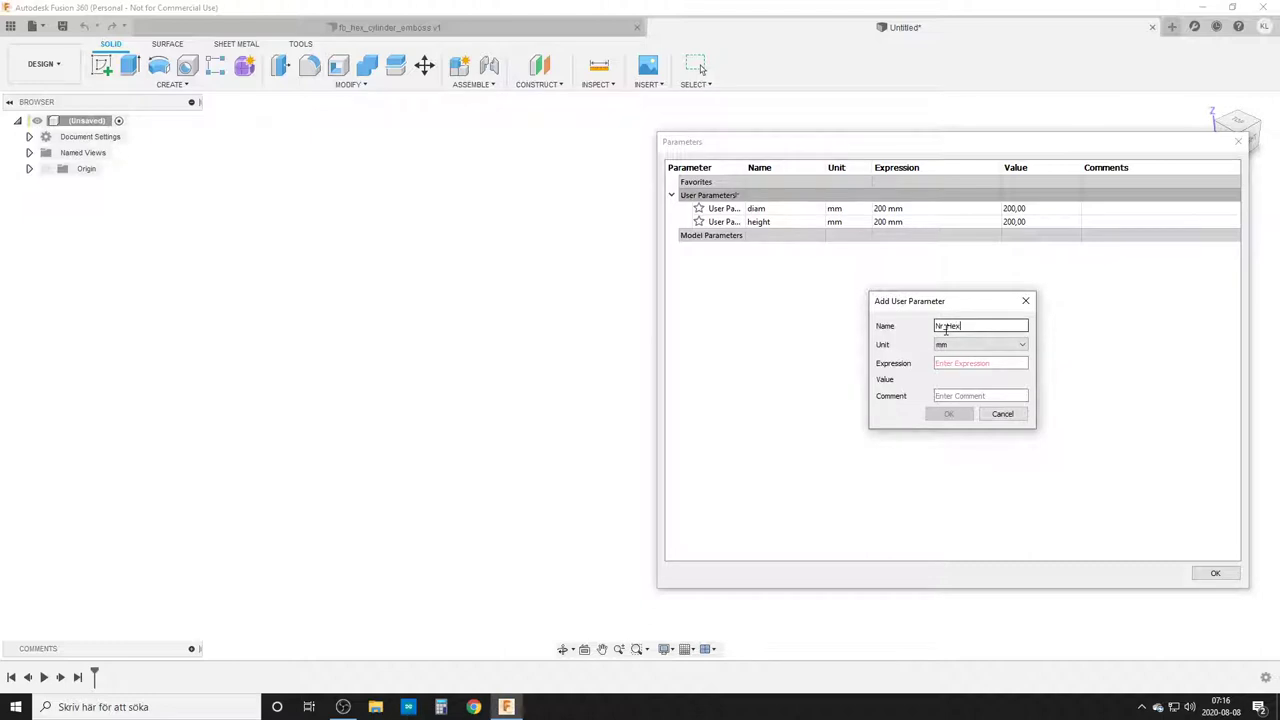
{"action": "left_click", "coordinate": [1000, 345]}
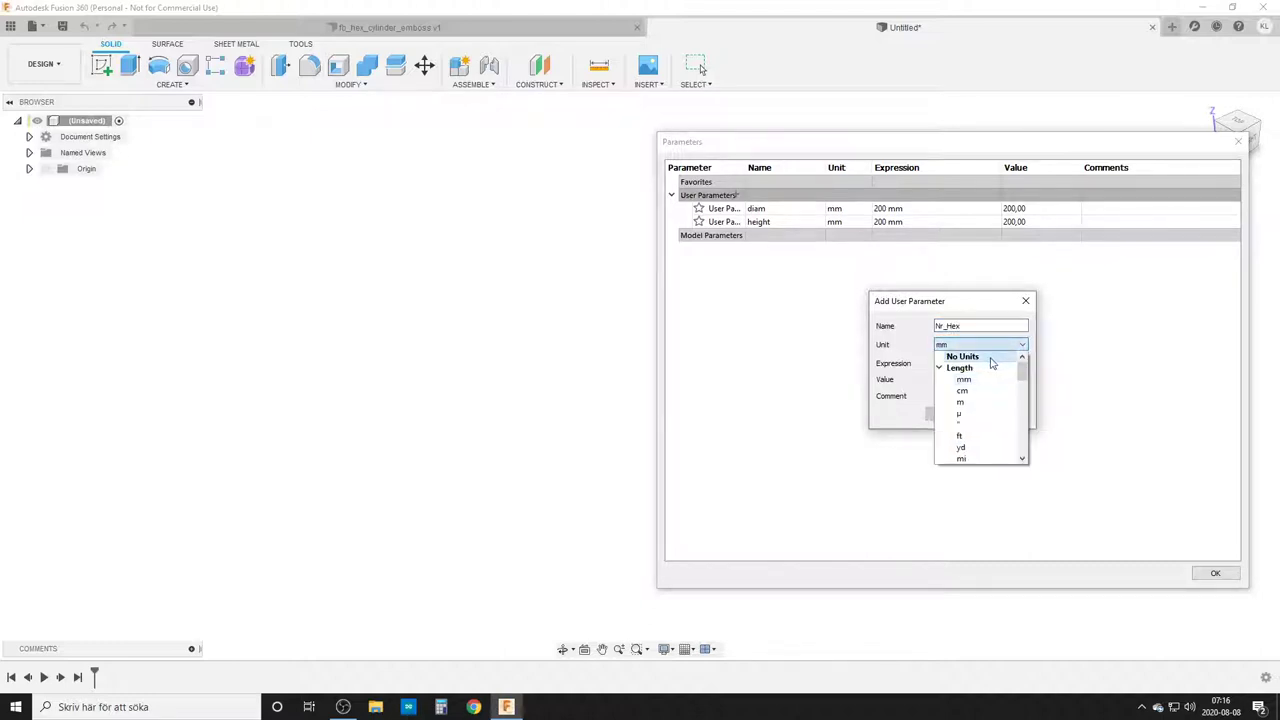
{"action": "left_click", "coordinate": [988, 358]}
{"action": "left_click", "coordinate": [947, 364]}
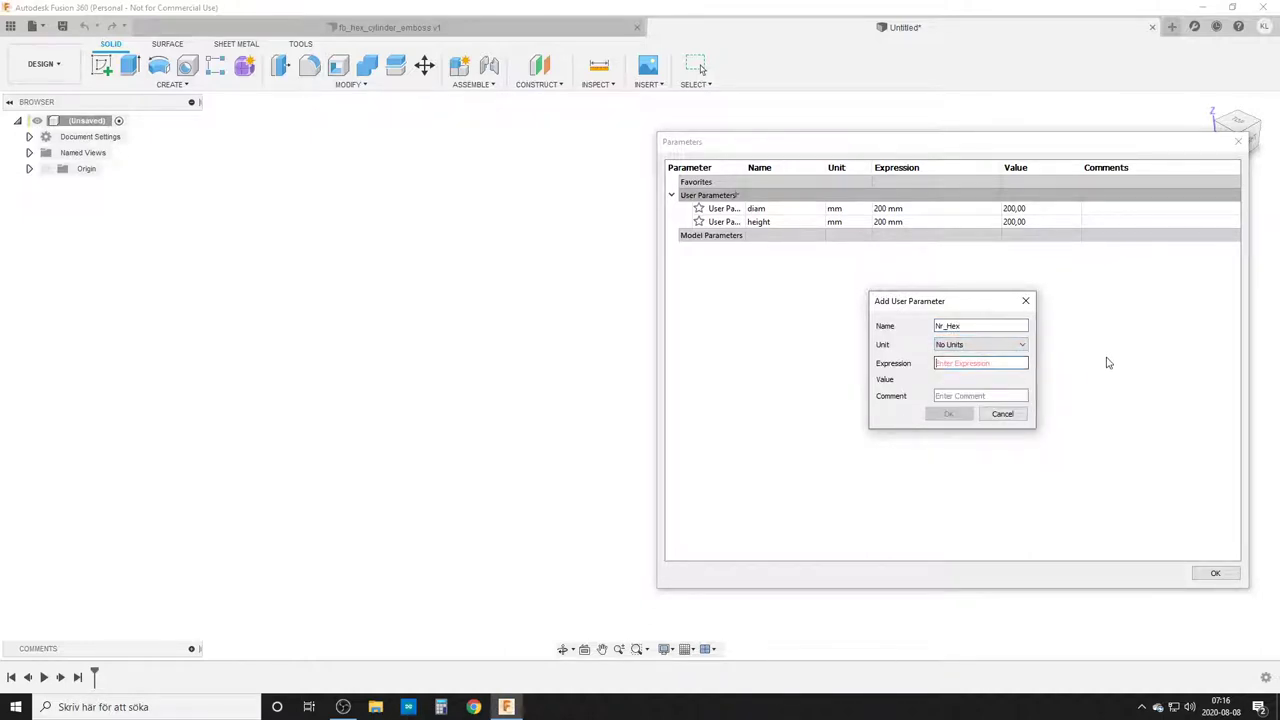
{"action": "type", "text": "20"}
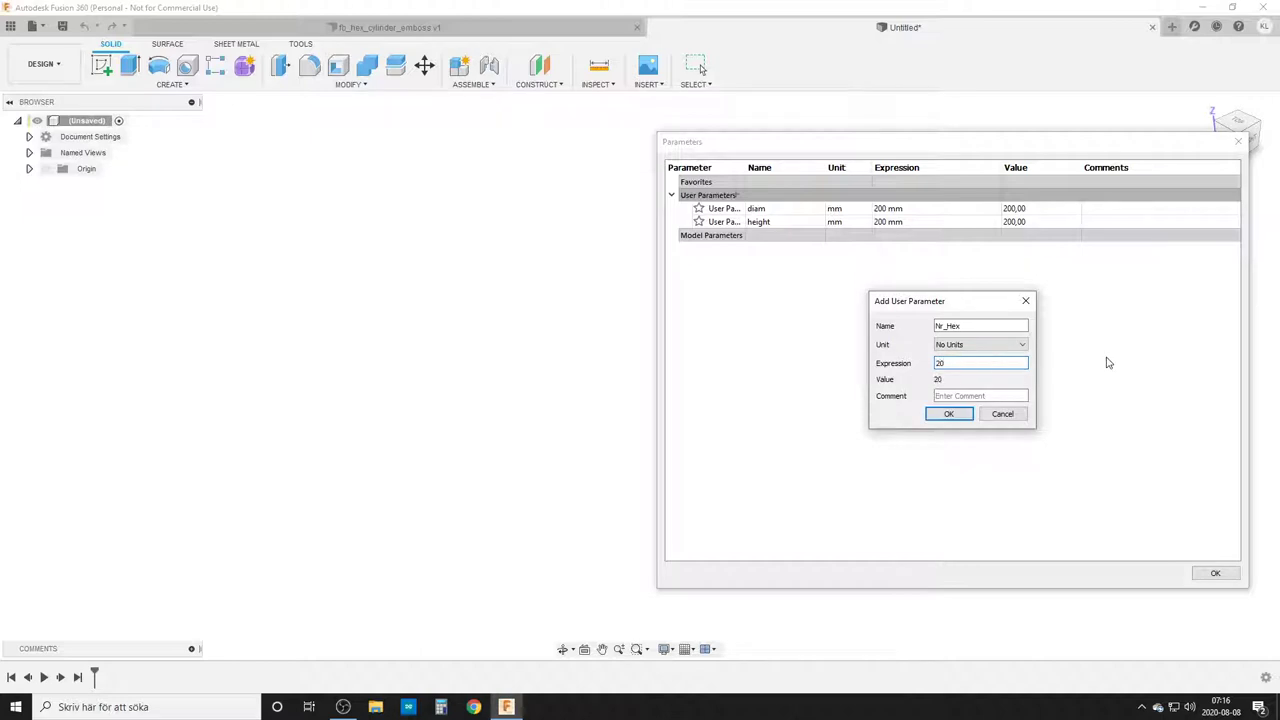
{"action": "key", "text": "Return"}
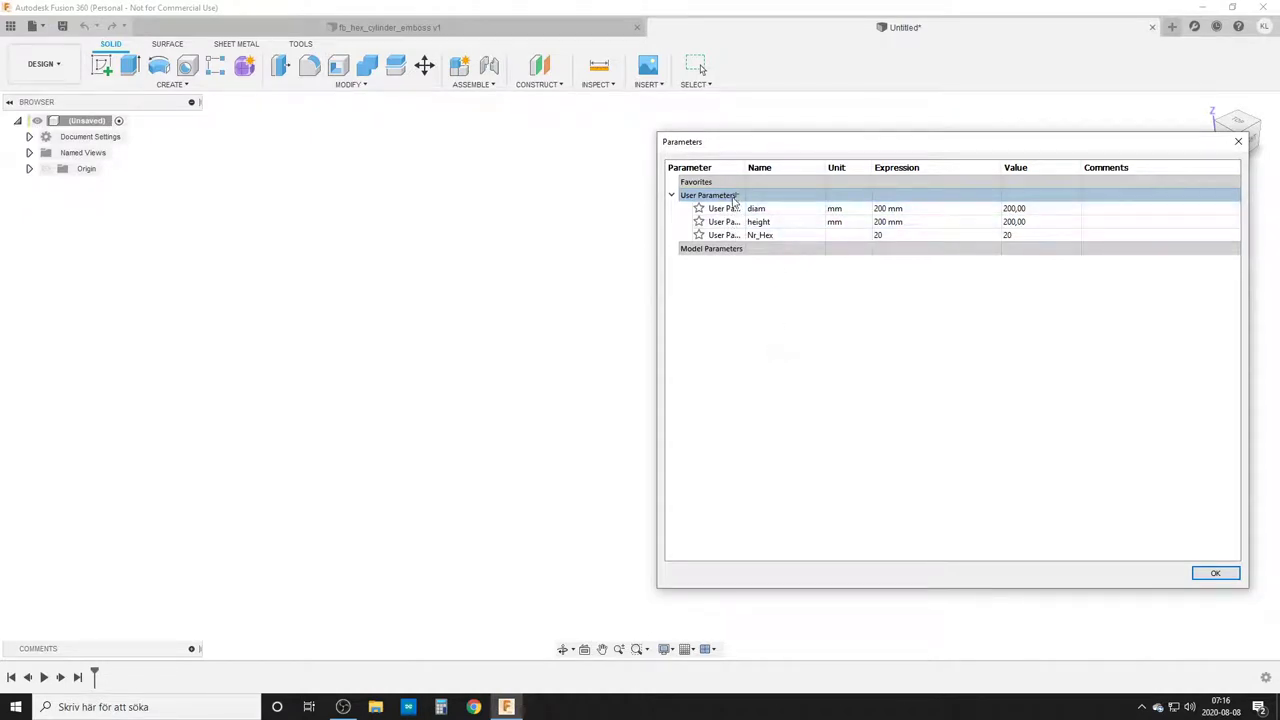
- Add parameter pattern_width = diam * PI / Nr_Hex (31.416 mm) and close Parameters
{"action": "left_click", "coordinate": [736, 194]}
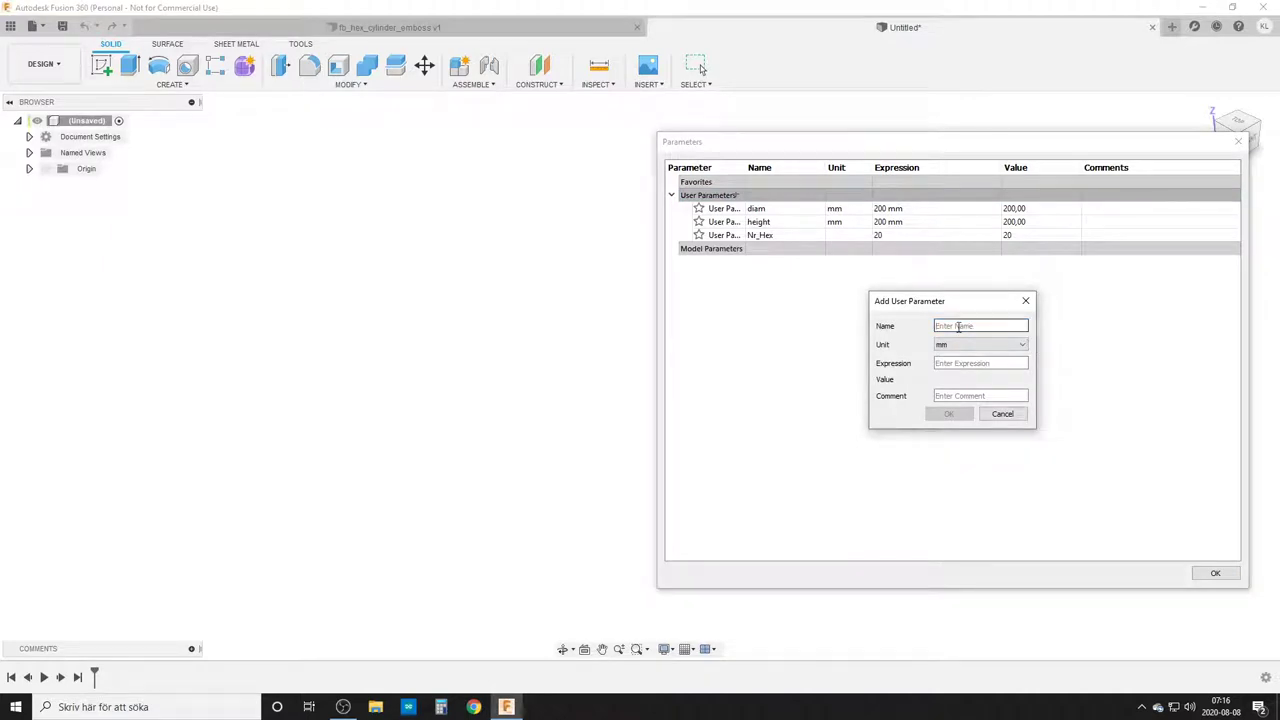
{"action": "type", "text": "pattern_width"}
{"action": "left_click", "coordinate": [995, 365]}
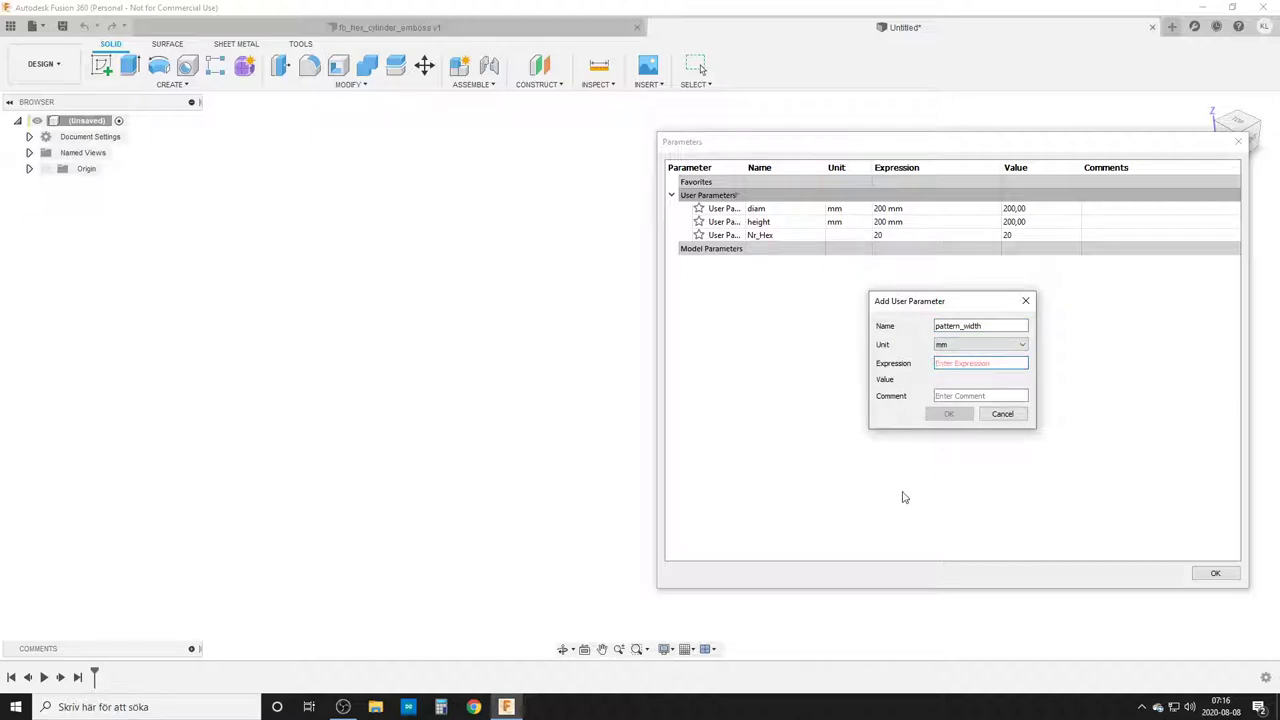
{"action": "type", "text": "diam "}
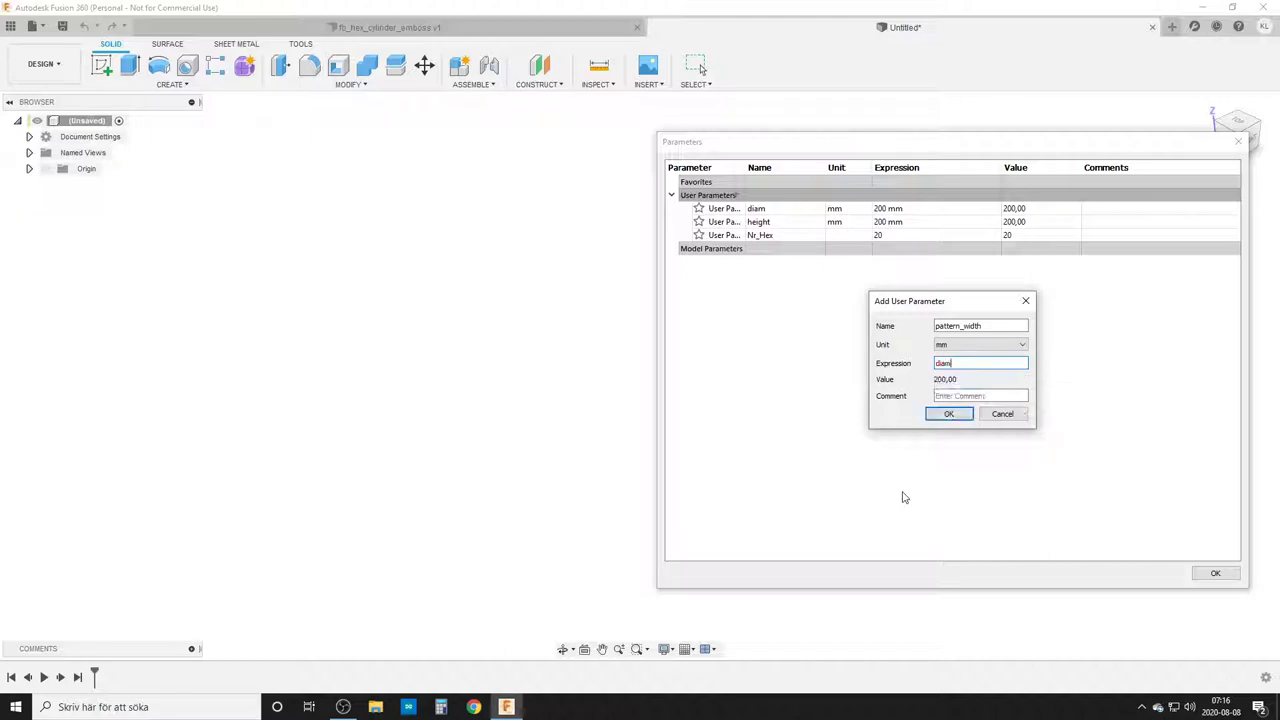
{"action": "type", "text": "* PI / "}
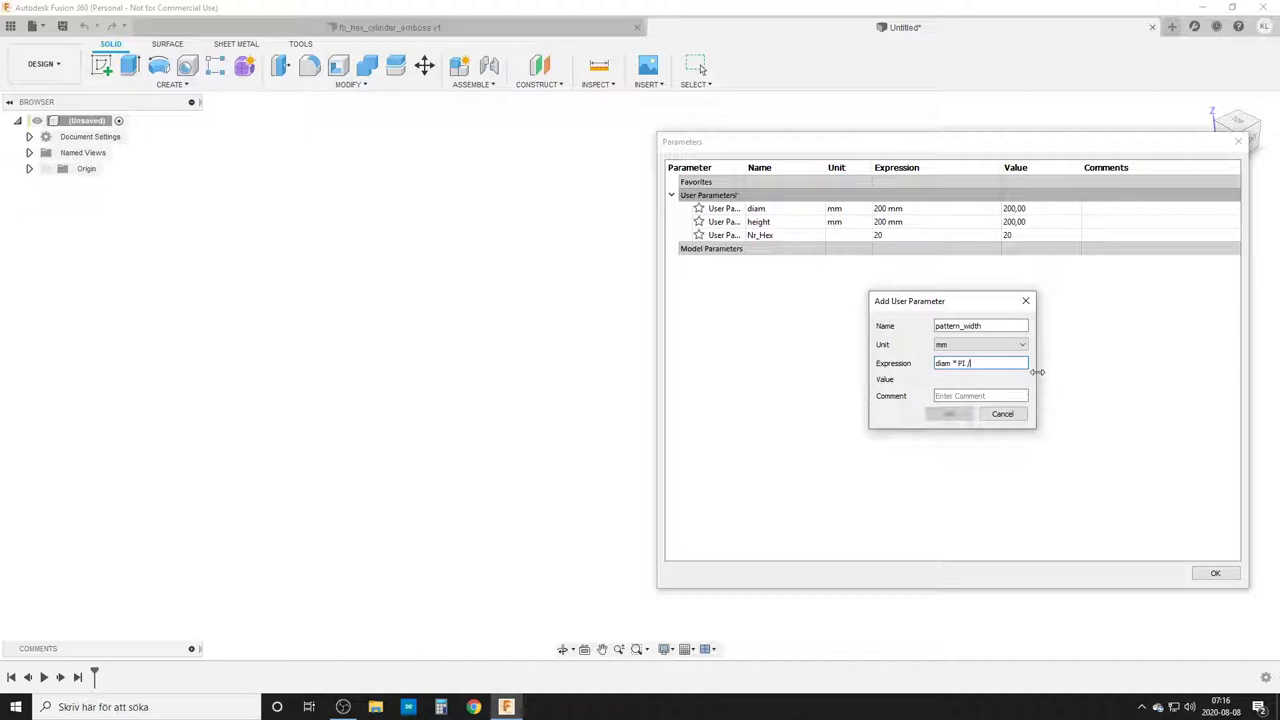
{"action": "type", "text": "nr"}
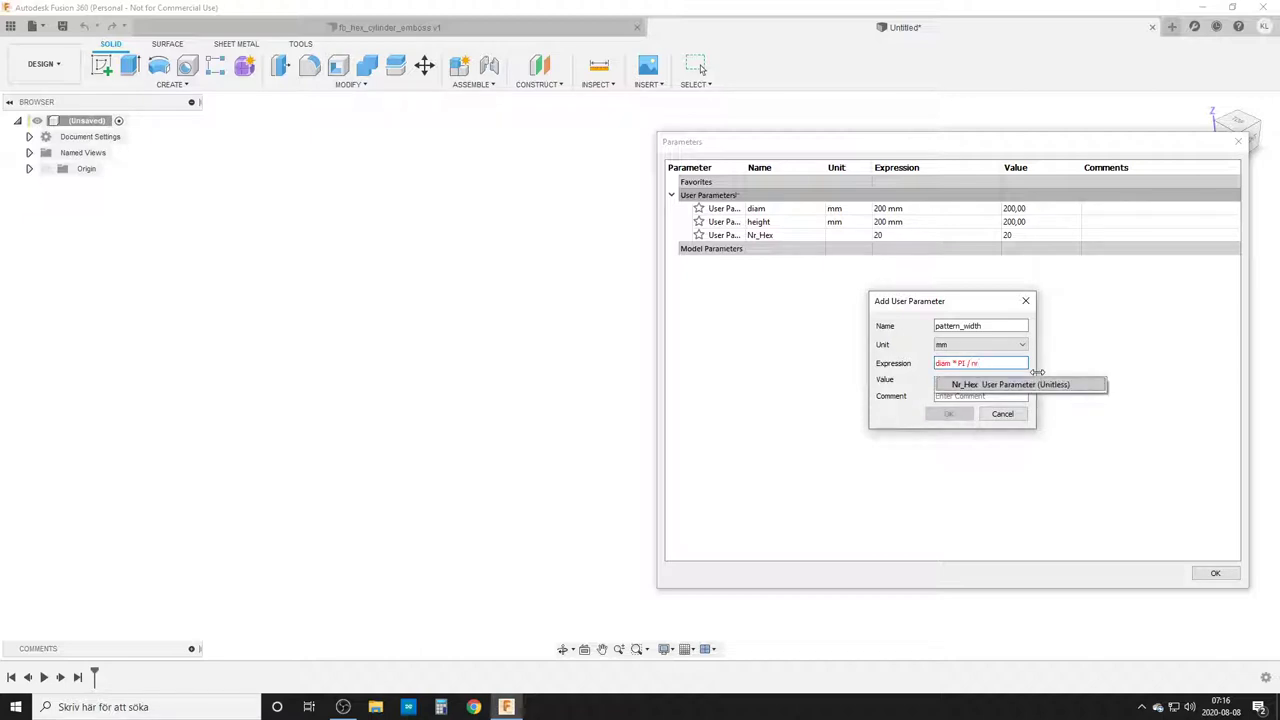
{"action": "key", "text": "Return"}
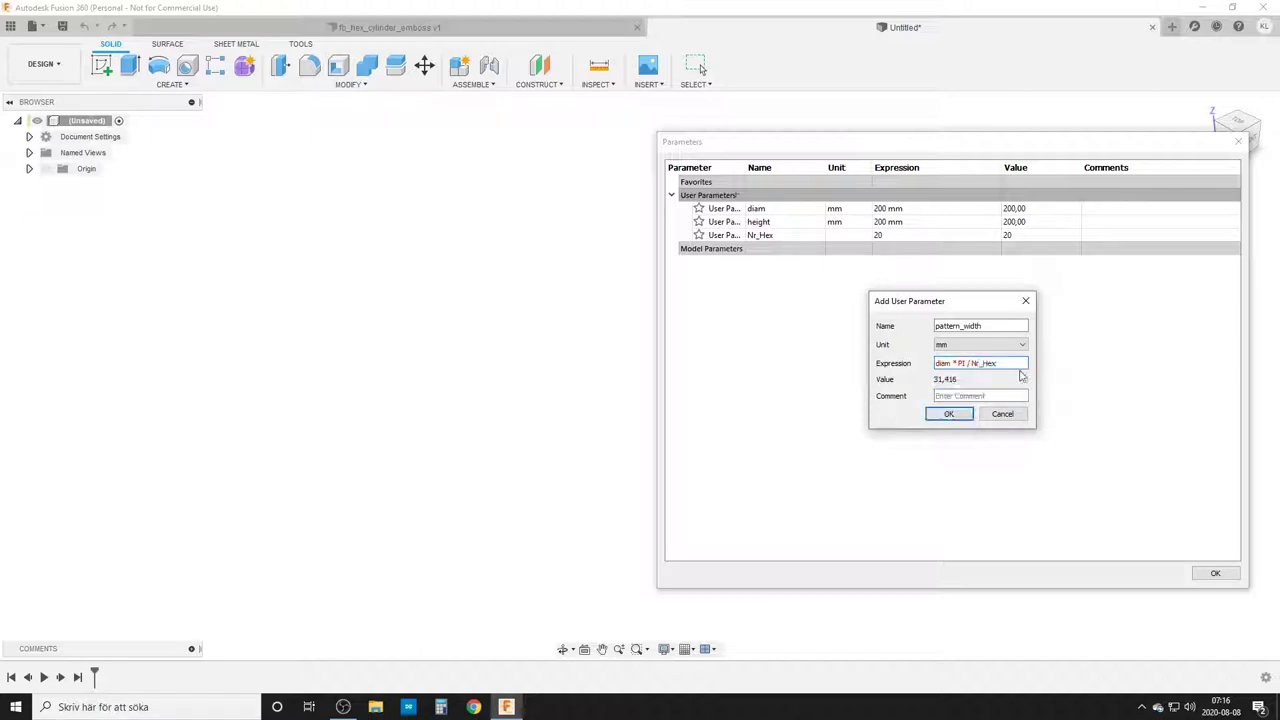
{"action": "left_click", "coordinate": [940, 416]}
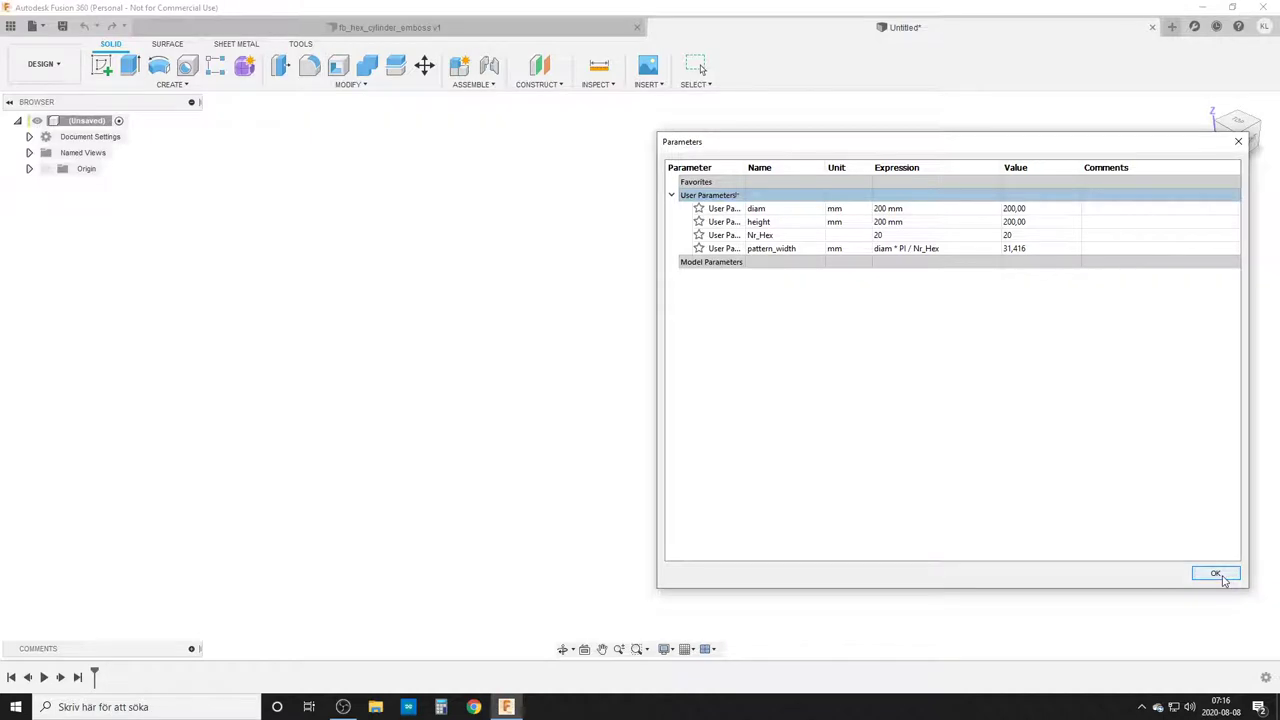
{"action": "left_click", "coordinate": [1216, 574]}
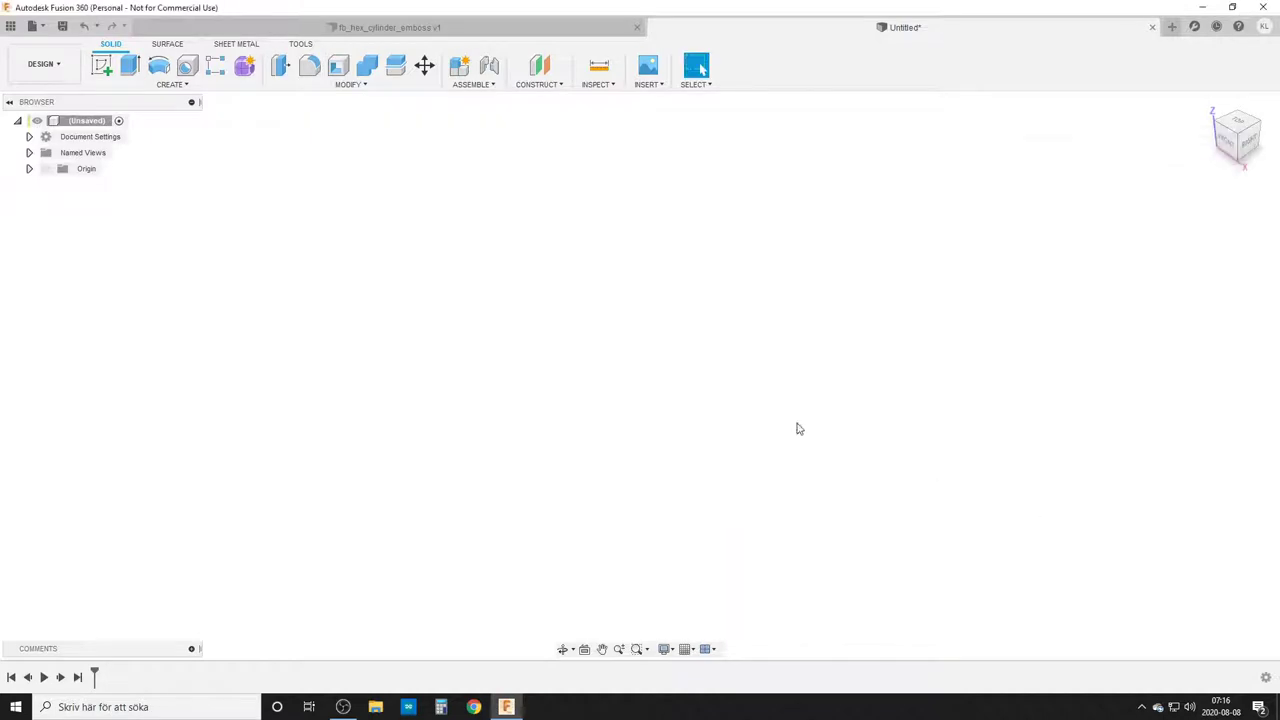
{"action": "left_click", "coordinate": [166, 85]}
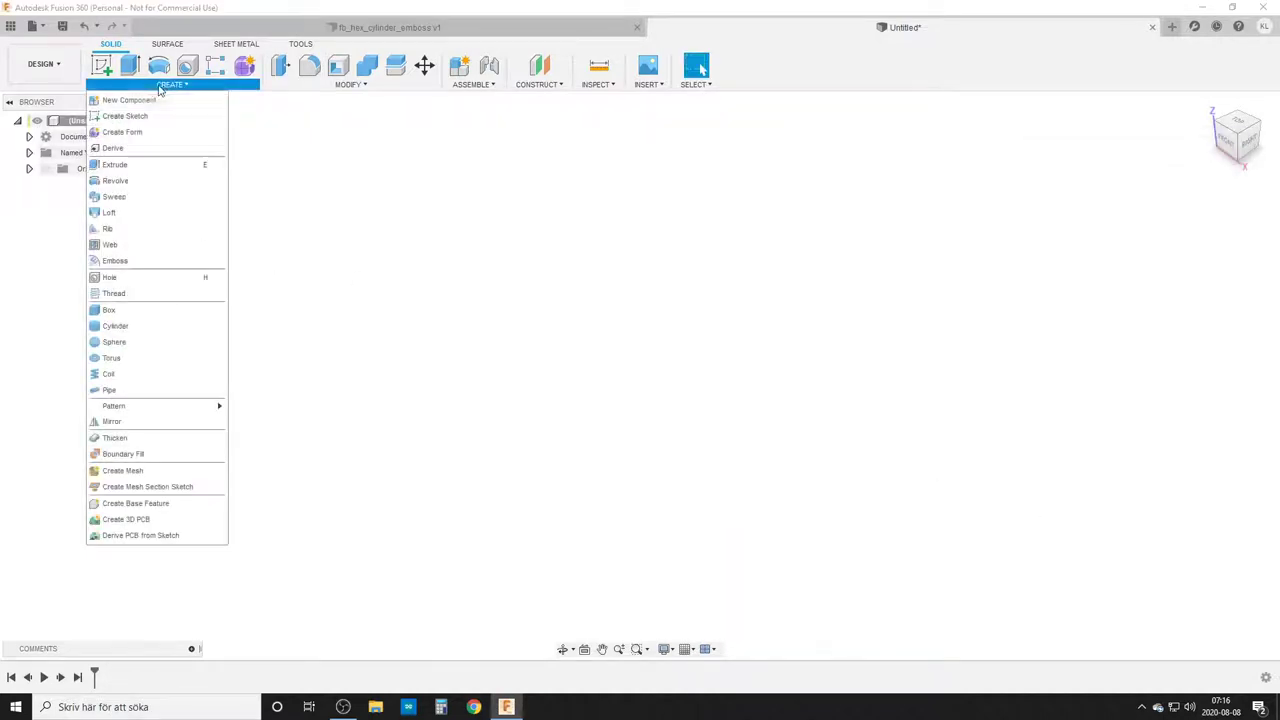
{"action": "left_click", "coordinate": [117, 327]}
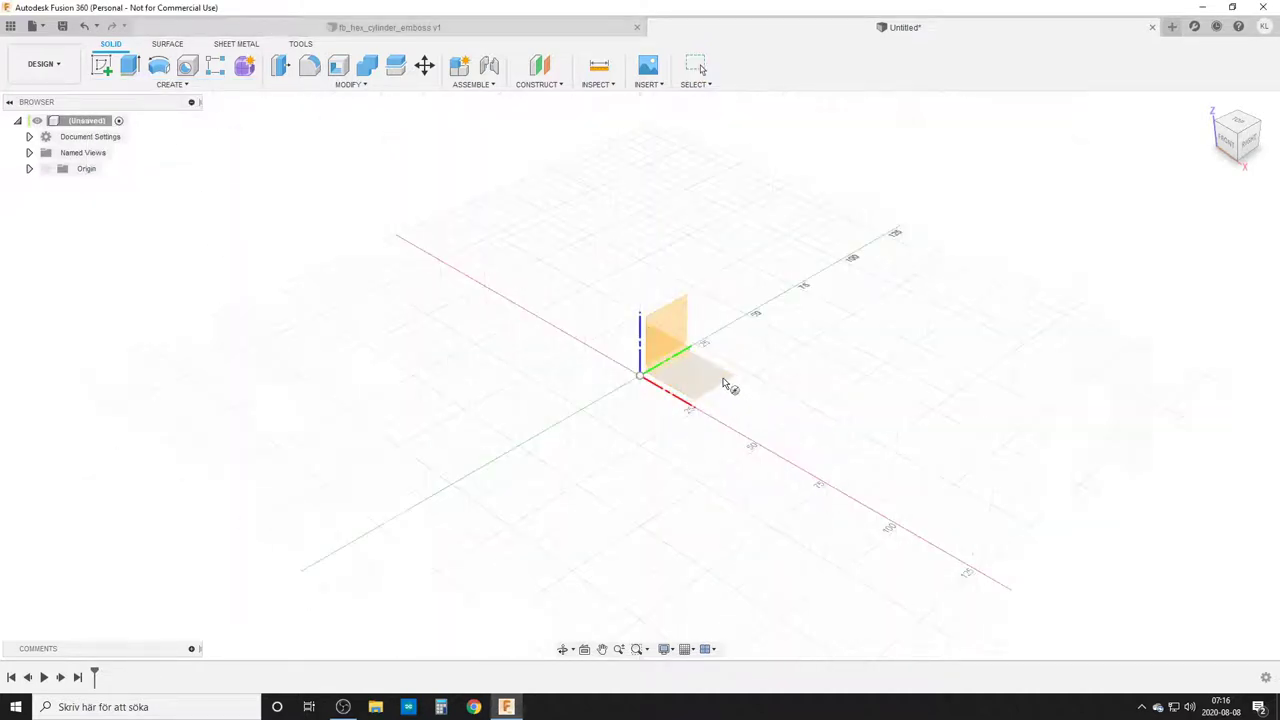
{"action": "left_click", "coordinate": [729, 385]}
{"action": "left_click", "coordinate": [641, 379]}
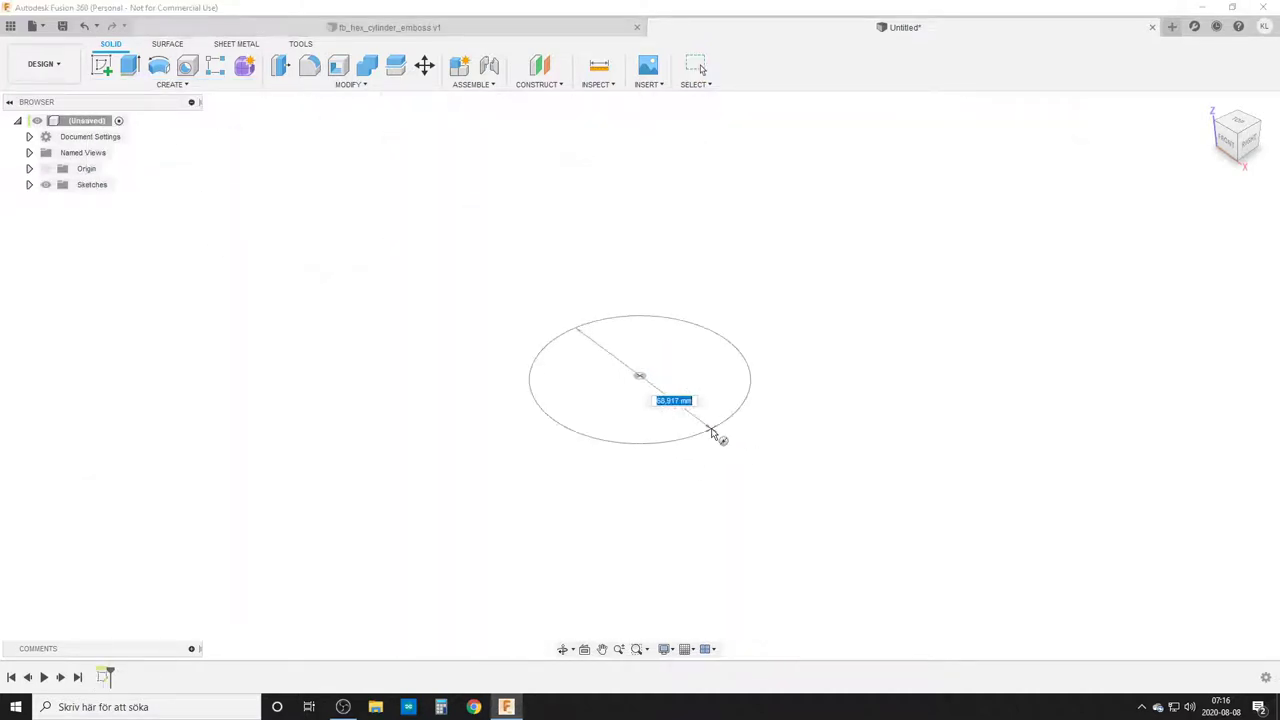
{"action": "type", "text": "d"}
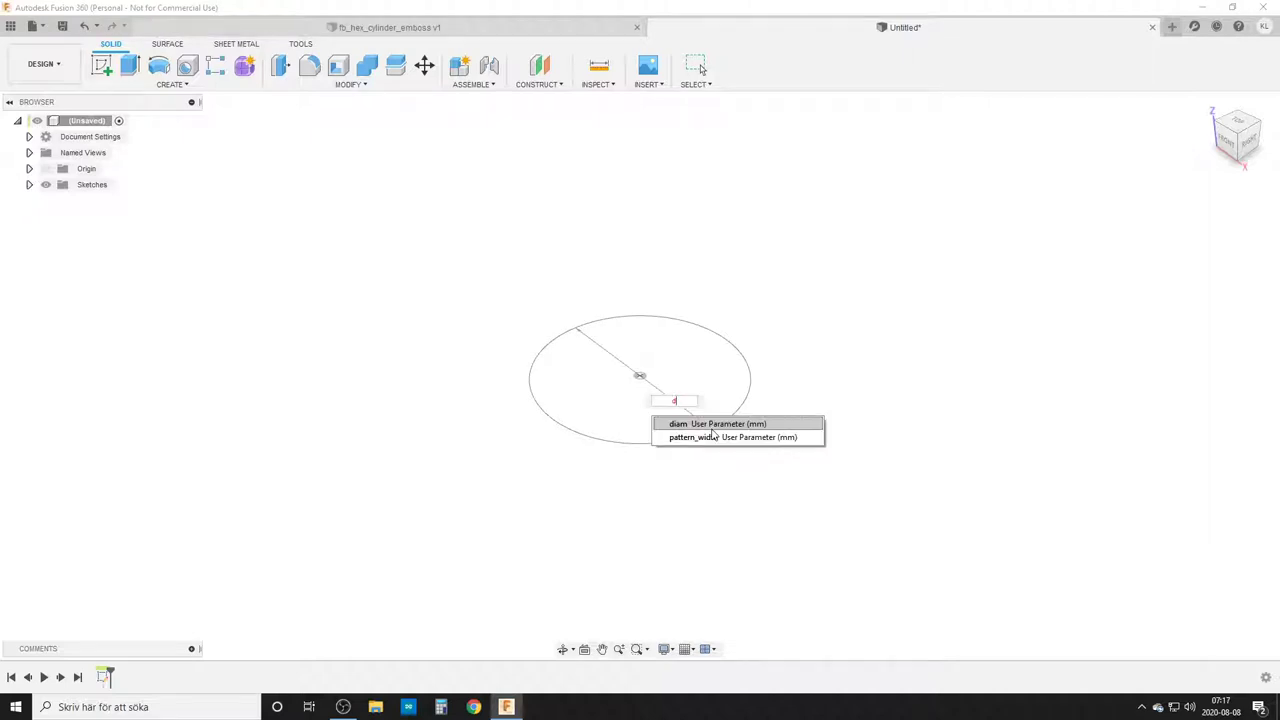
{"action": "key", "text": "Return"}
{"action": "key", "text": "Return"}
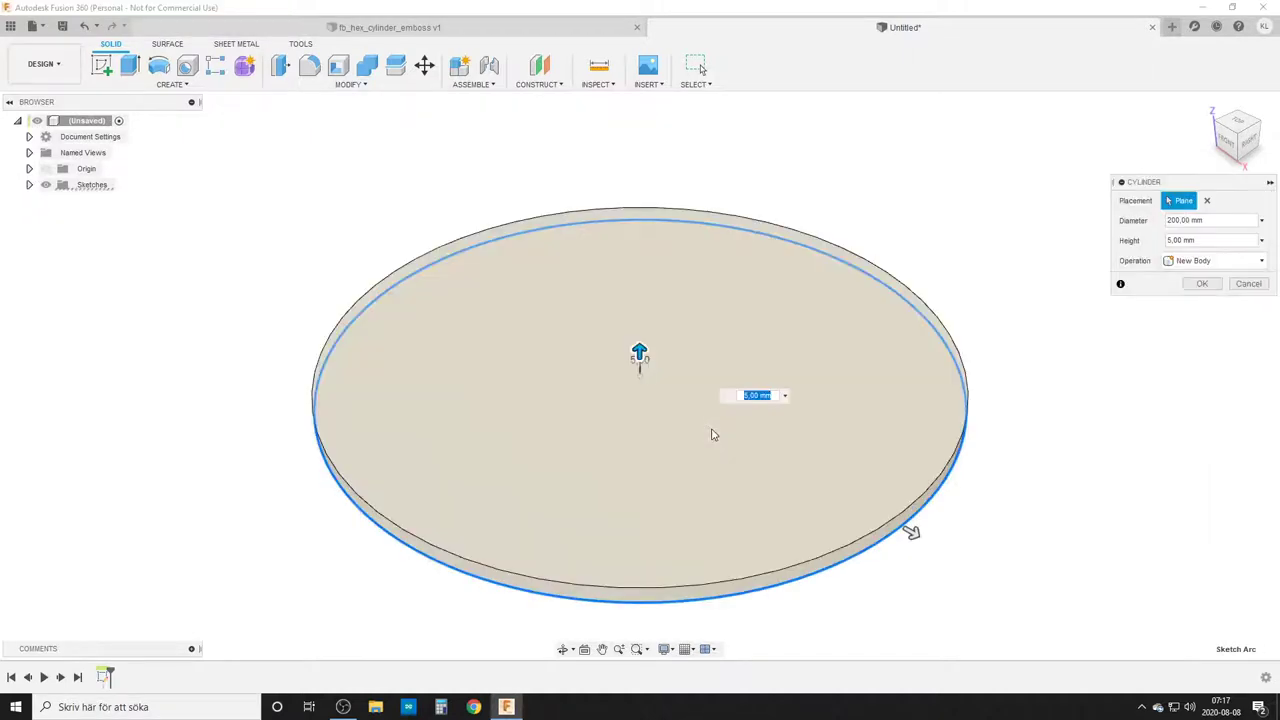
{"action": "type", "text": "he"}
{"action": "key", "text": "Return"}
{"action": "key", "text": "Return"}
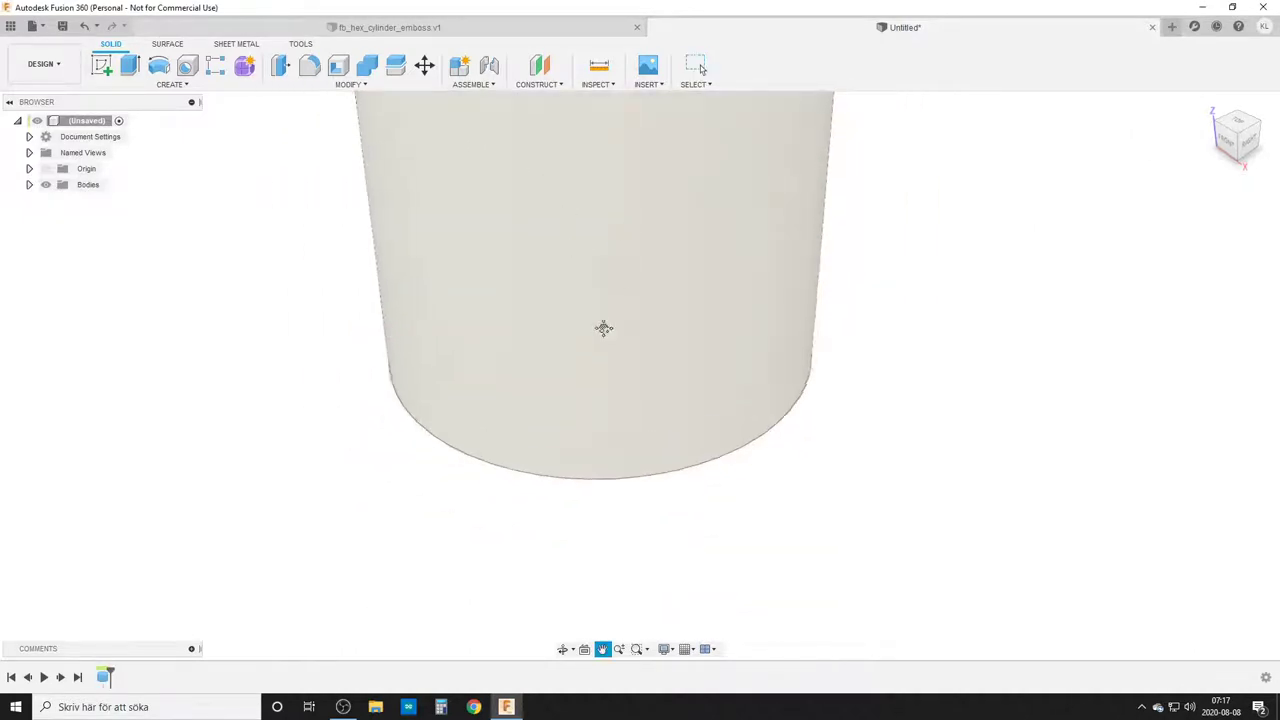
{"action": "scroll", "coordinate": [603, 329], "scroll_direction": "down", "scroll_amount": 5}
{"action": "mouse_move", "coordinate": [583, 380]}
{"action": "middle_mouse_down", "text": "shift"}
{"action": "mouse_move", "coordinate": [583, 346]}
{"action": "mouse_move", "coordinate": [581, 388]}
{"action": "middle_mouse_up", "text": "shift"}
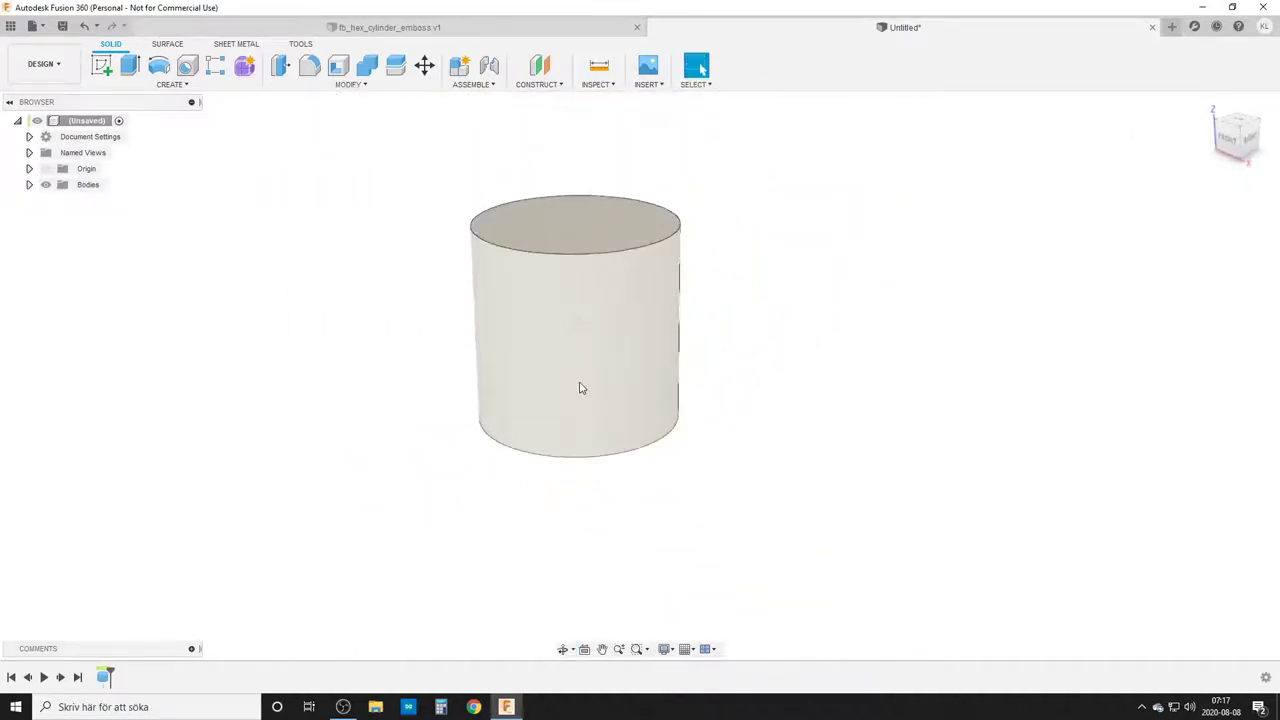
{"action": "left_click", "coordinate": [101, 65]}
{"action": "mouse_move", "coordinate": [330, 373]}
{"action": "middle_mouse_down", "text": "shift"}
{"action": "mouse_move", "coordinate": [383, 351]}
{"action": "mouse_move", "coordinate": [363, 349]}
{"action": "middle_mouse_up", "text": "shift"}
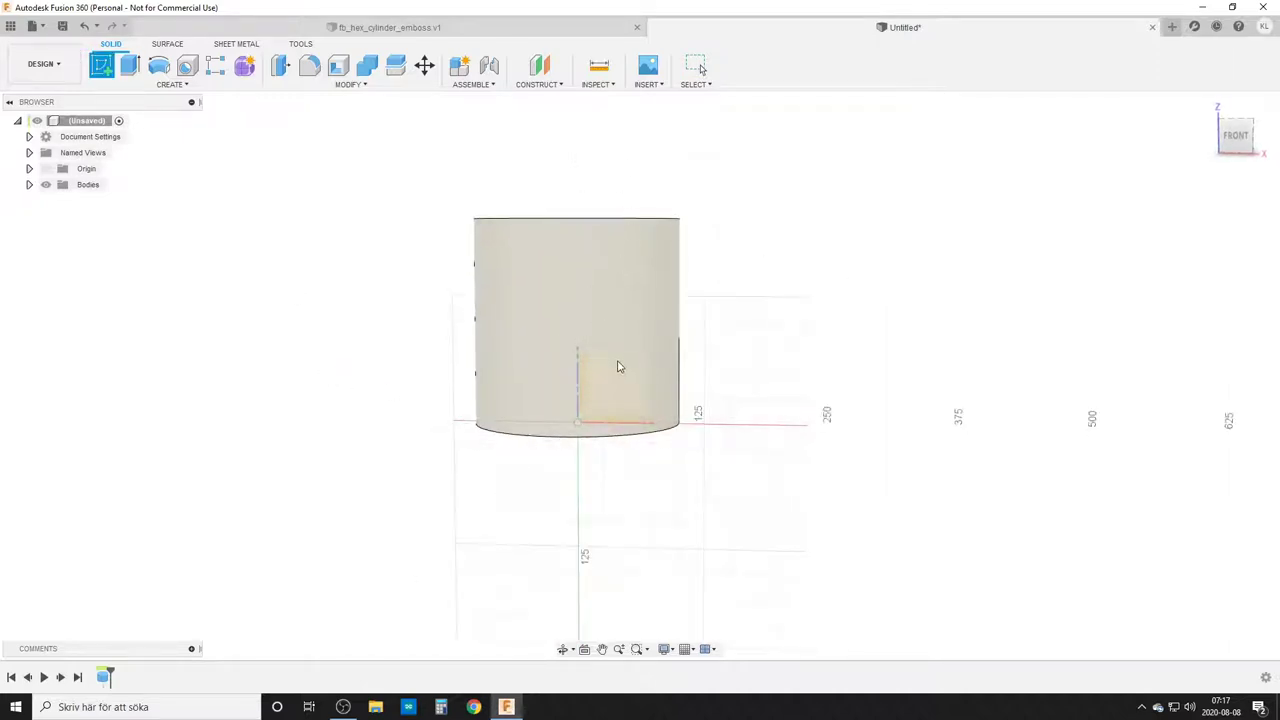
- Start a sketch on the front plane and hide the cylinder body
{"action": "left_click", "coordinate": [627, 389]}
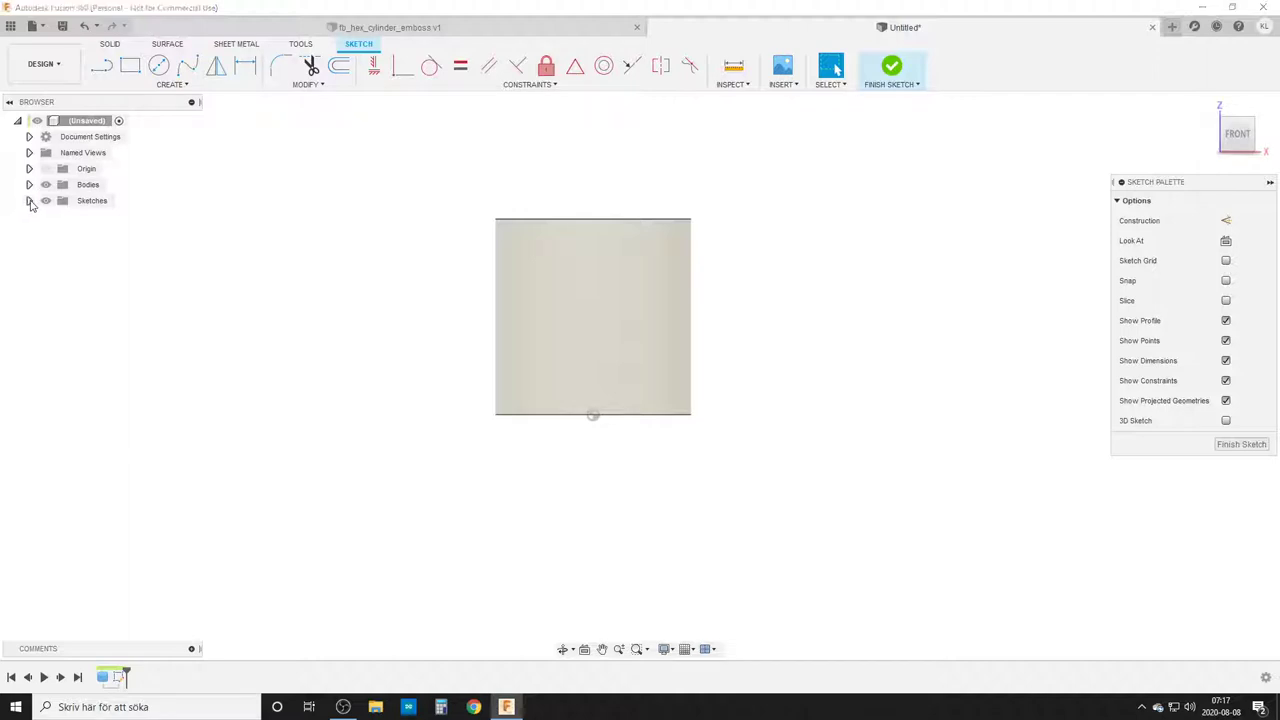
{"action": "left_click", "coordinate": [29, 201]}
{"action": "left_click", "coordinate": [46, 185]}
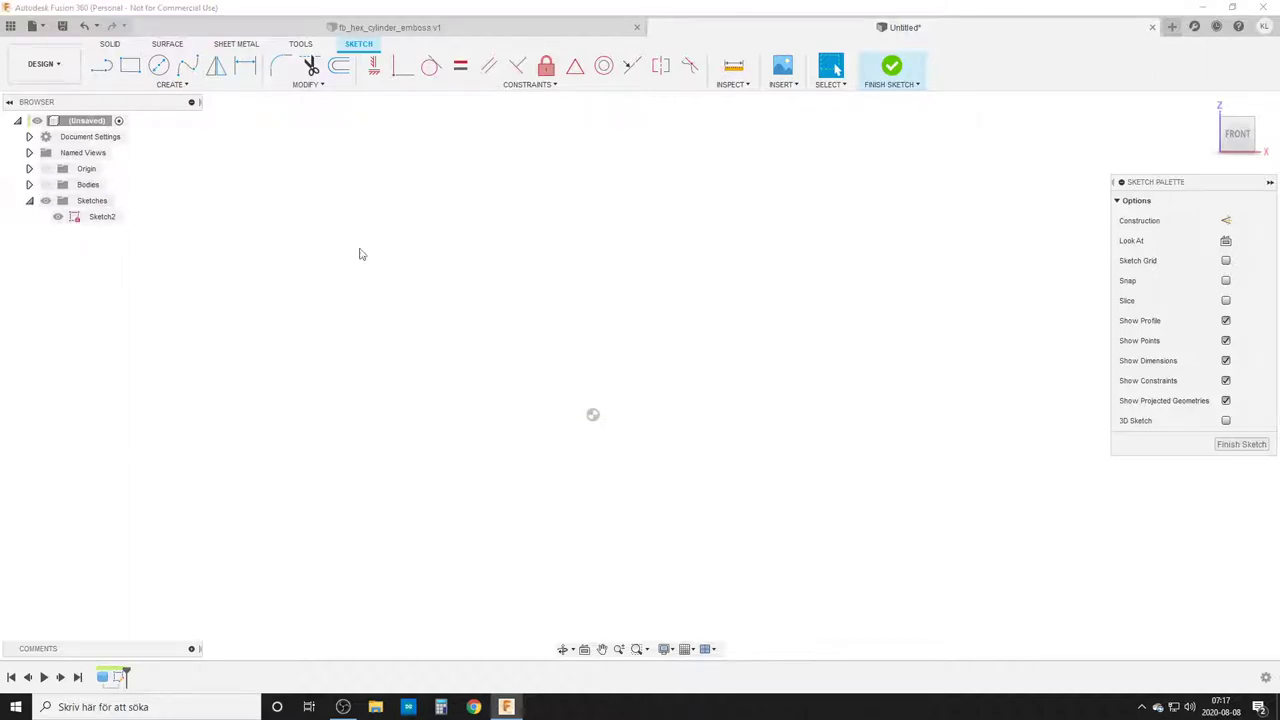
- Draw a 2-point rectangle sized height tall by pattern_width wide
{"action": "left_click", "coordinate": [130, 65]}
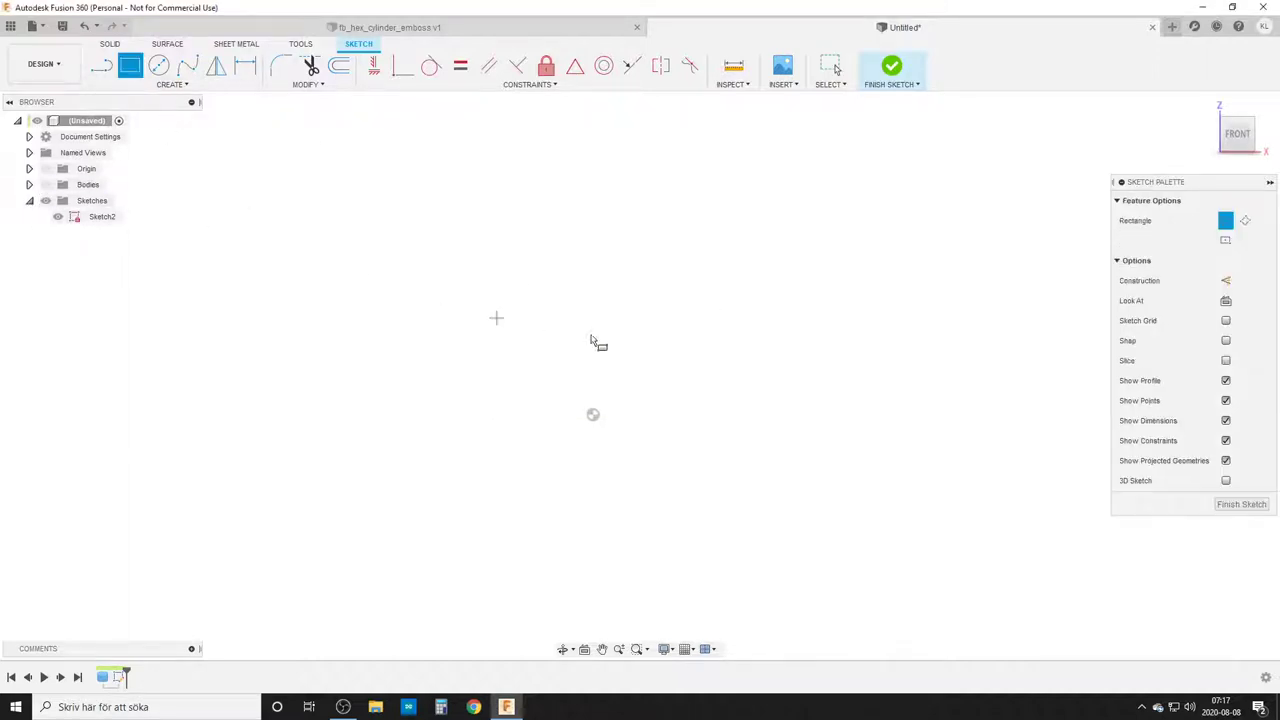
{"action": "left_click", "coordinate": [562, 252]}
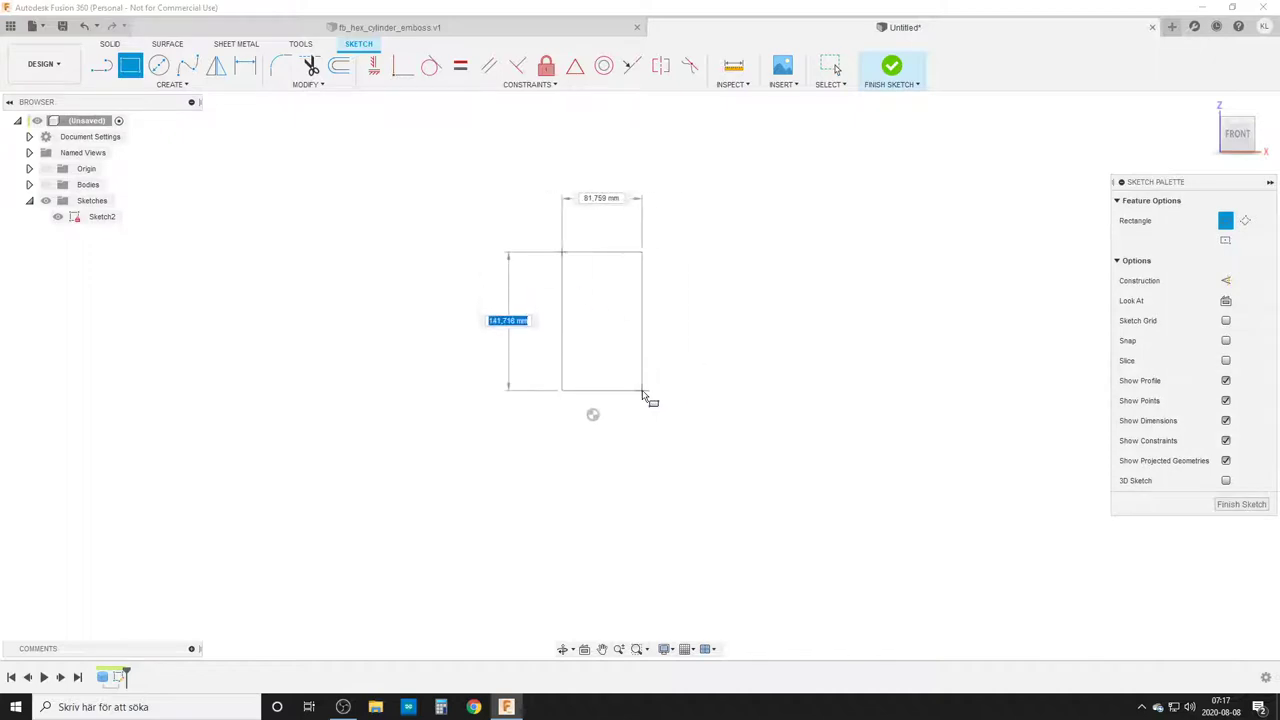
{"action": "type", "text": "he"}
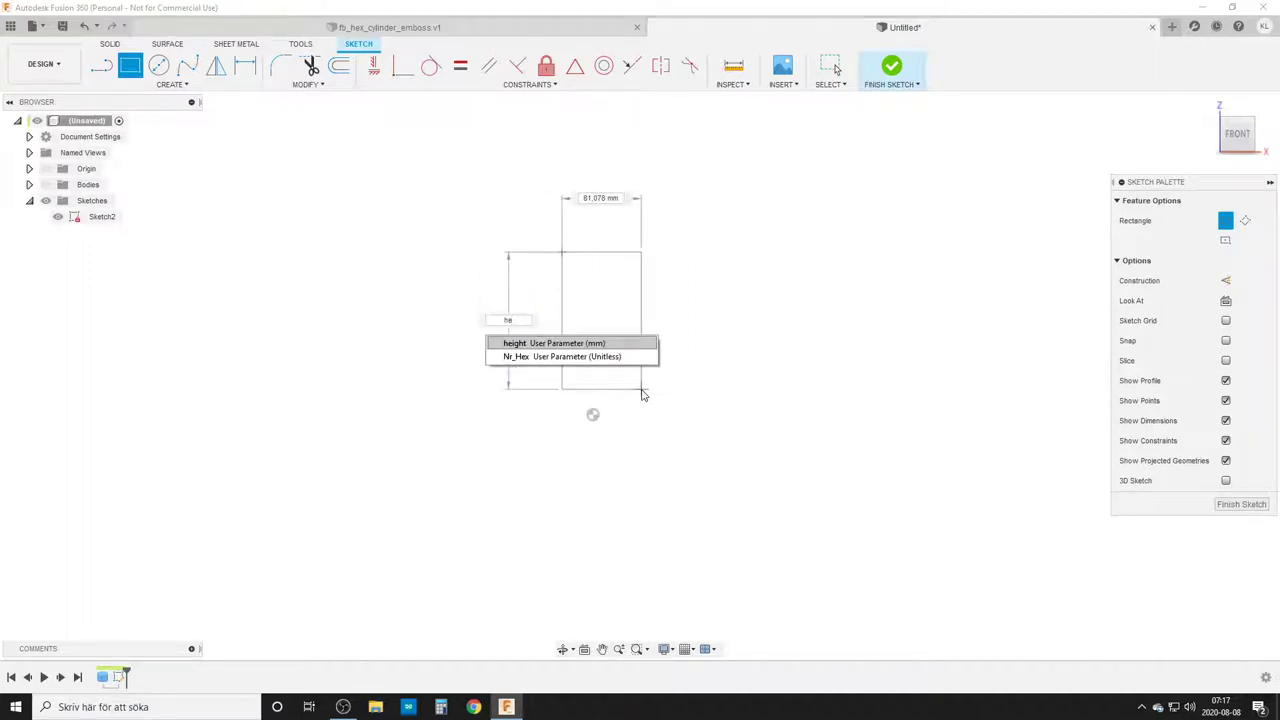
{"action": "key", "text": "Tab"}
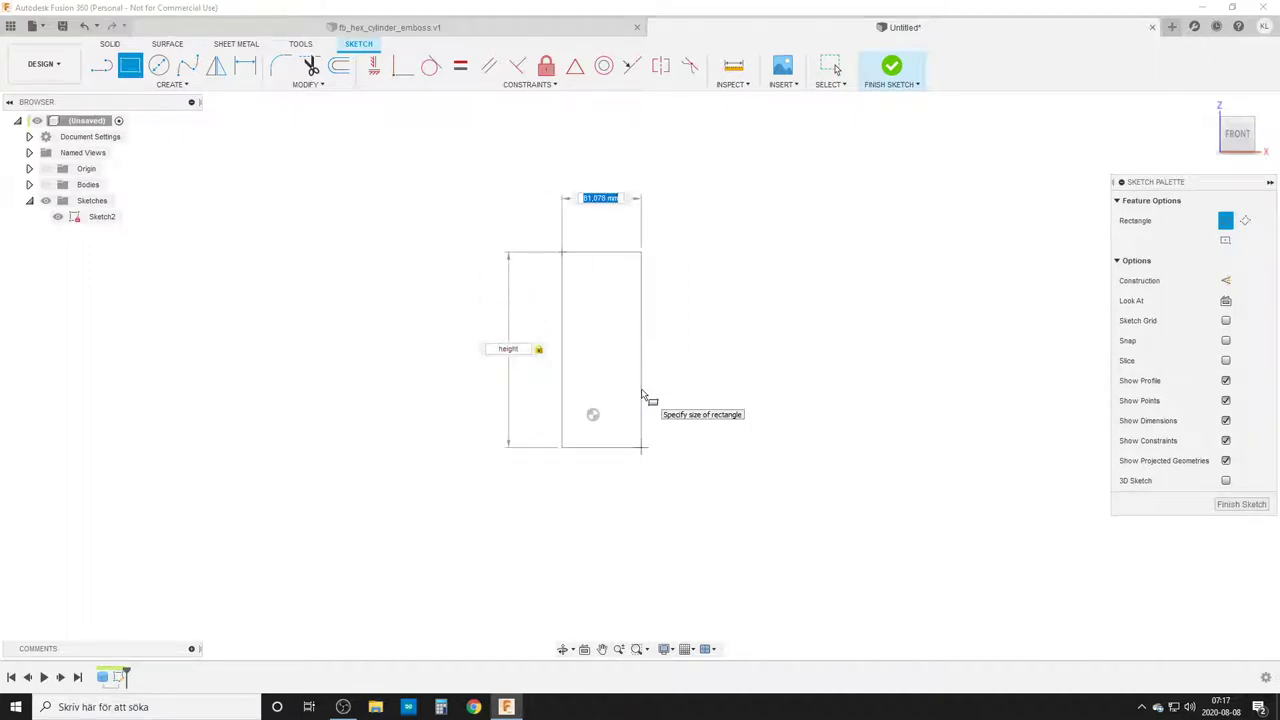
{"action": "type", "text": "pa"}
{"action": "key", "text": "Tab"}
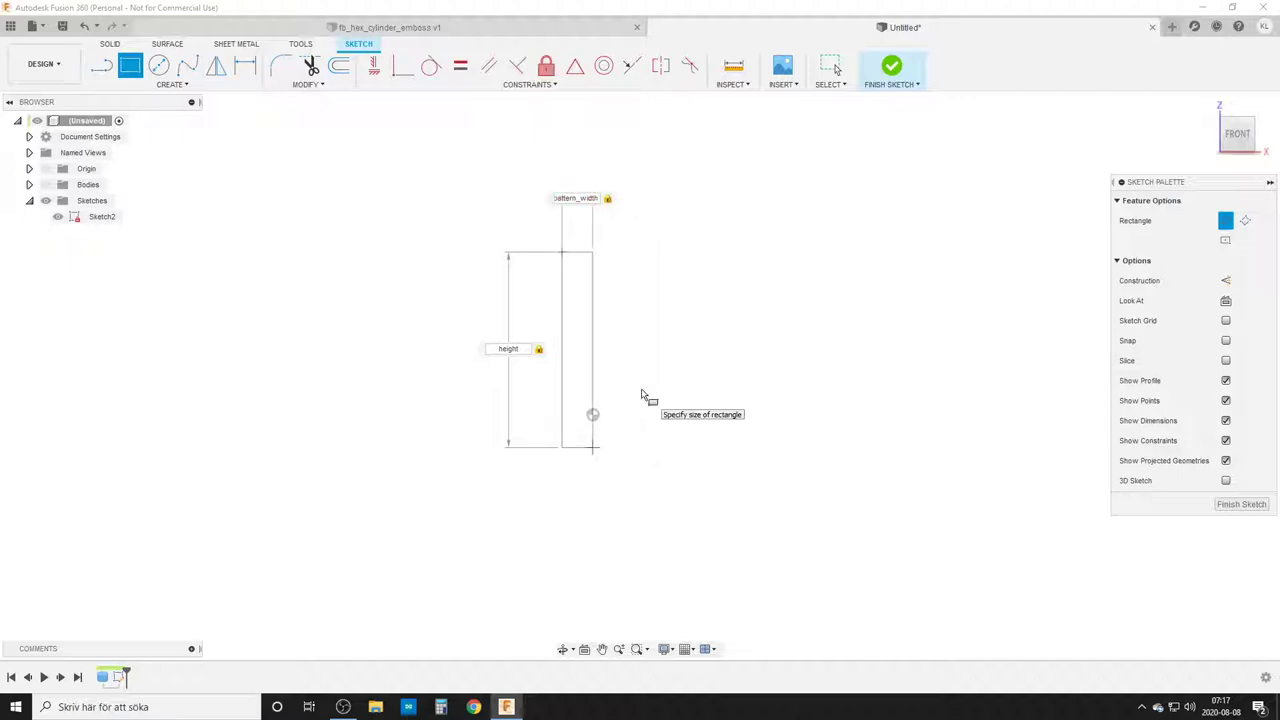
{"action": "key", "text": "Return"}
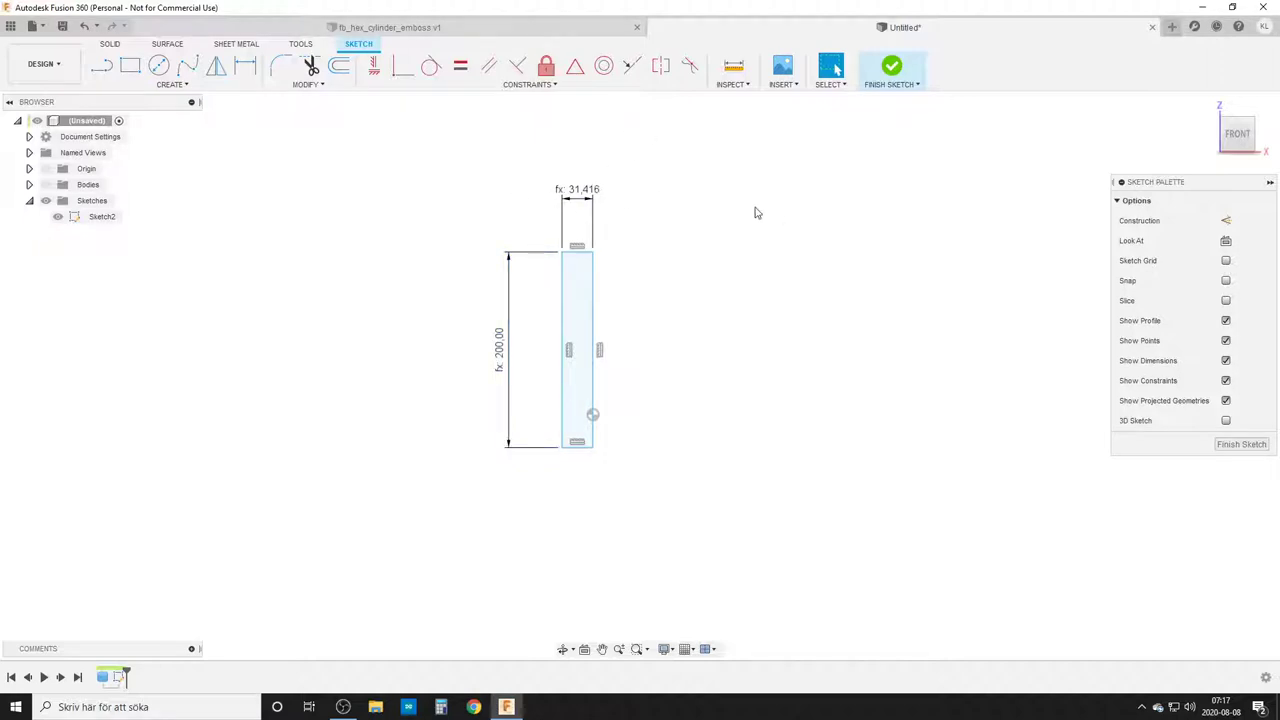
- Midpoint-constrain the rectangle's bottom edge to the origin
{"action": "left_click", "coordinate": [575, 66]}
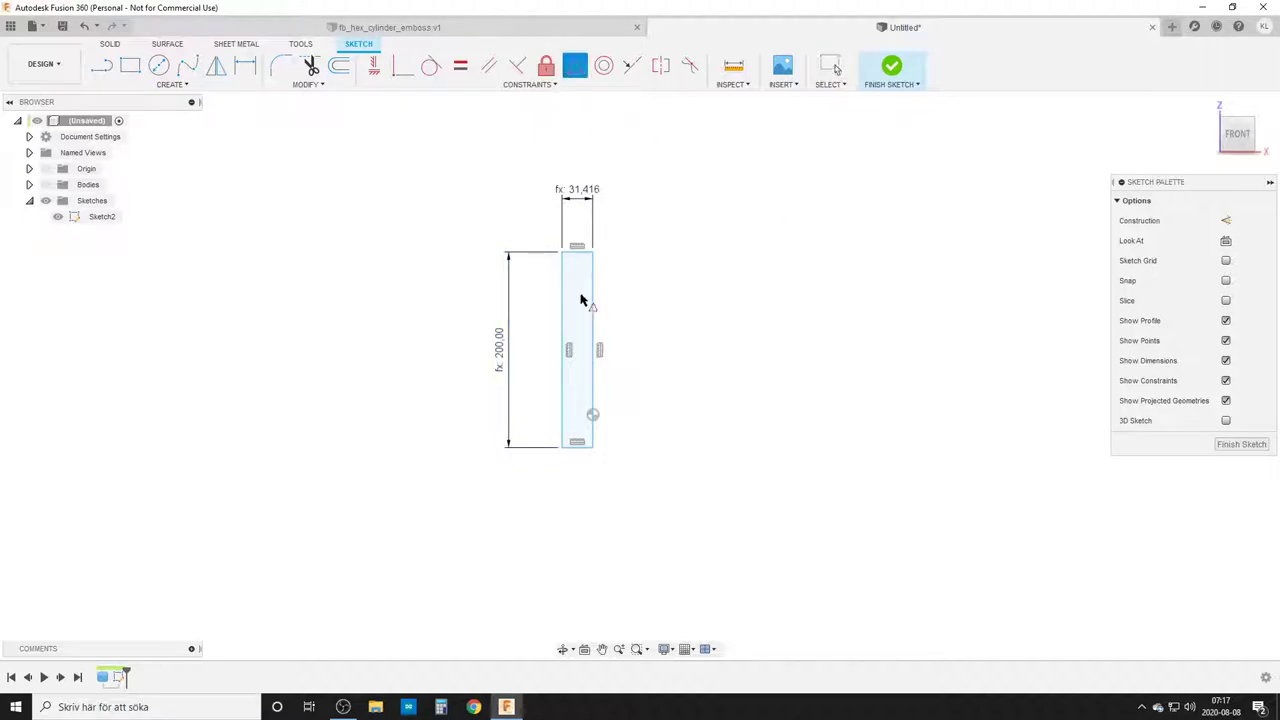
{"action": "left_click", "coordinate": [572, 447]}
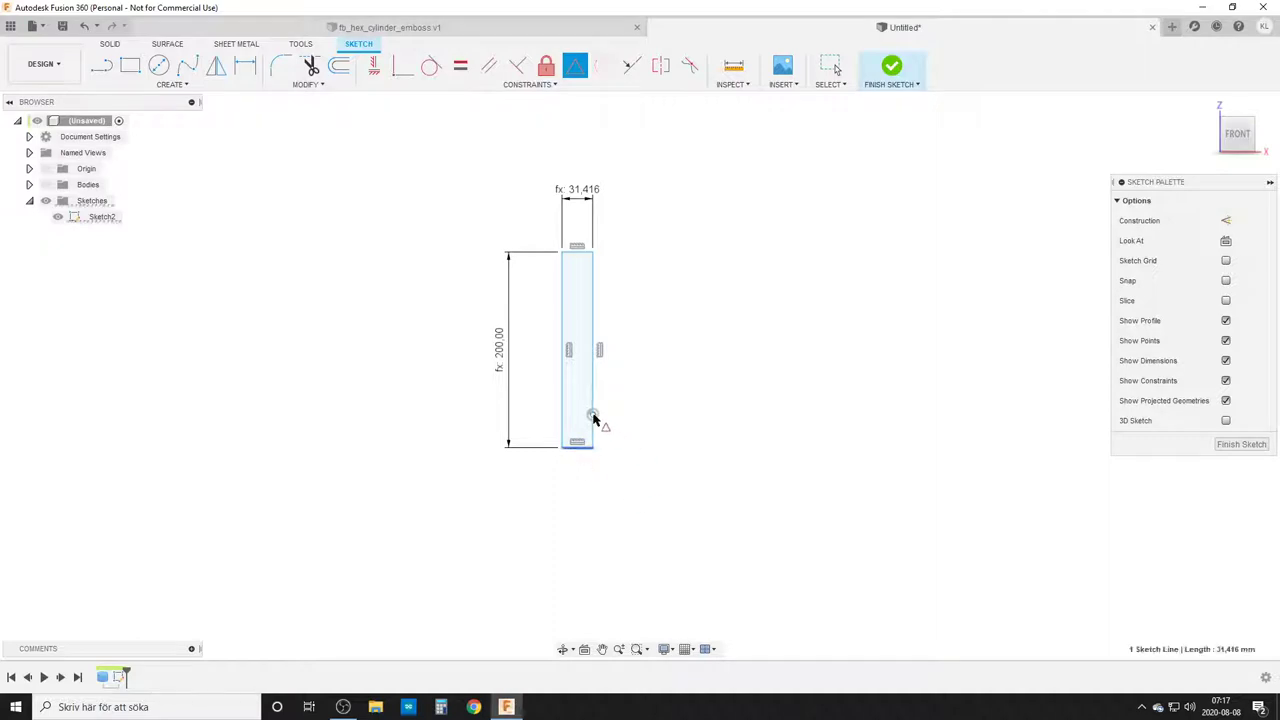
{"action": "left_click", "coordinate": [593, 414]}
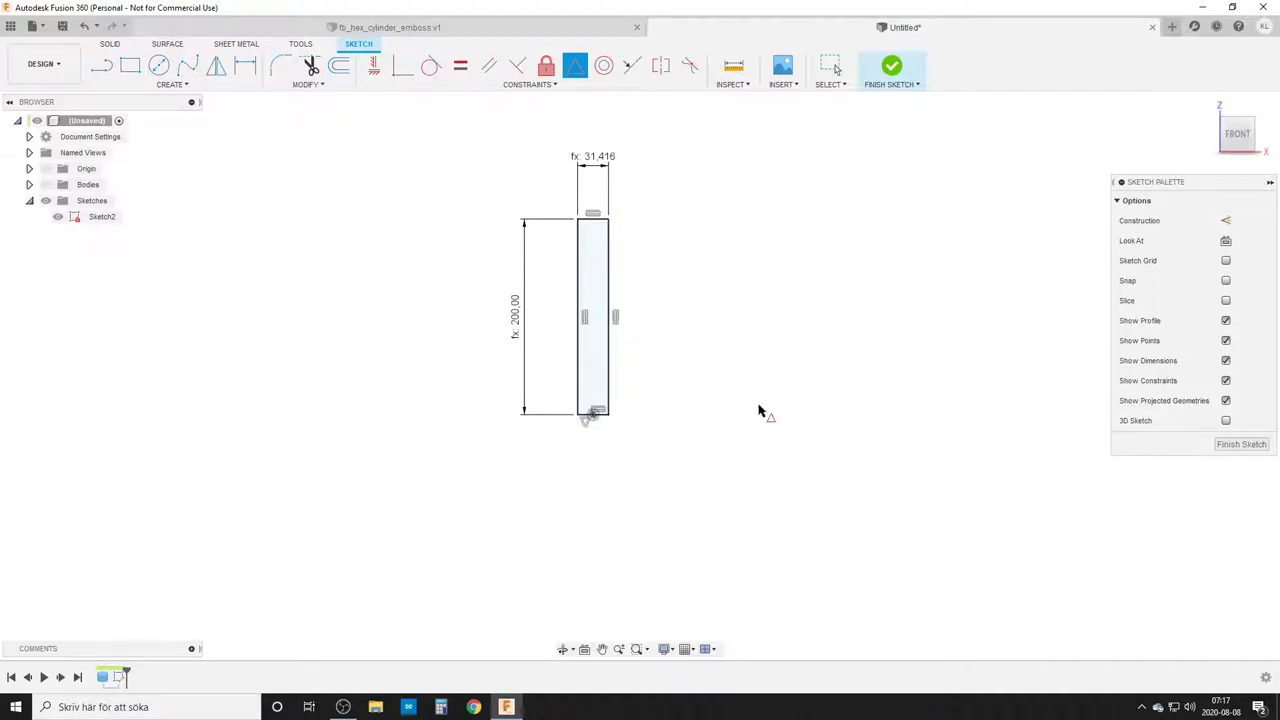
{"action": "key", "text": "Escape"}
- Draw a 6-sided circumscribed polygon as construction geometry
{"action": "scroll", "coordinate": [760, 434], "scroll_direction": "up", "scroll_amount": 3}
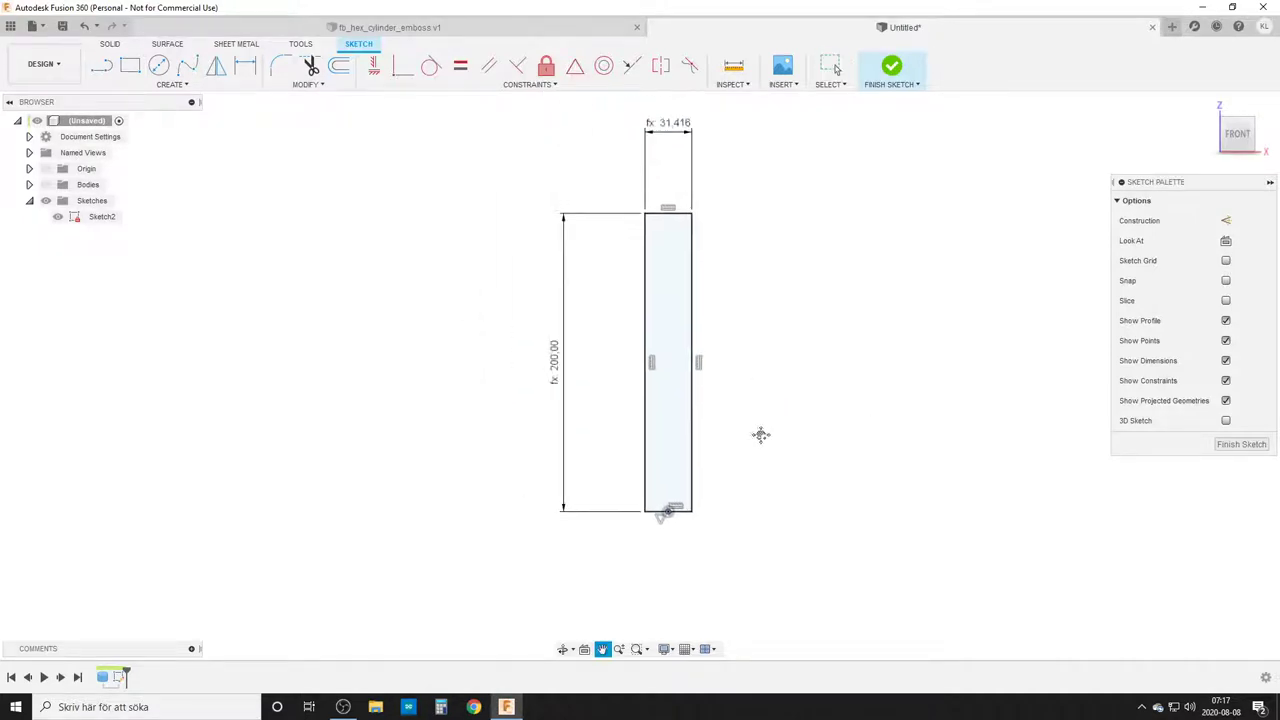
{"action": "left_click", "coordinate": [165, 86]}
{"action": "left_click", "coordinate": [278, 163]}
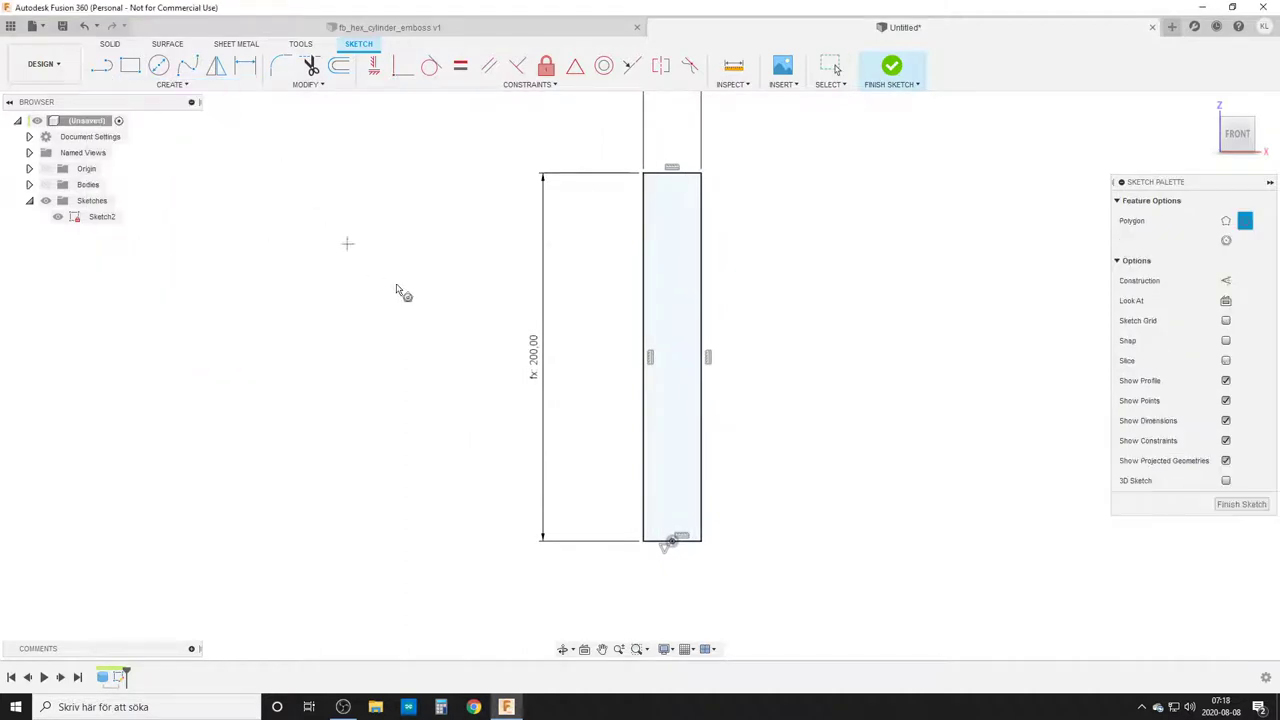
{"action": "left_click", "coordinate": [393, 291]}
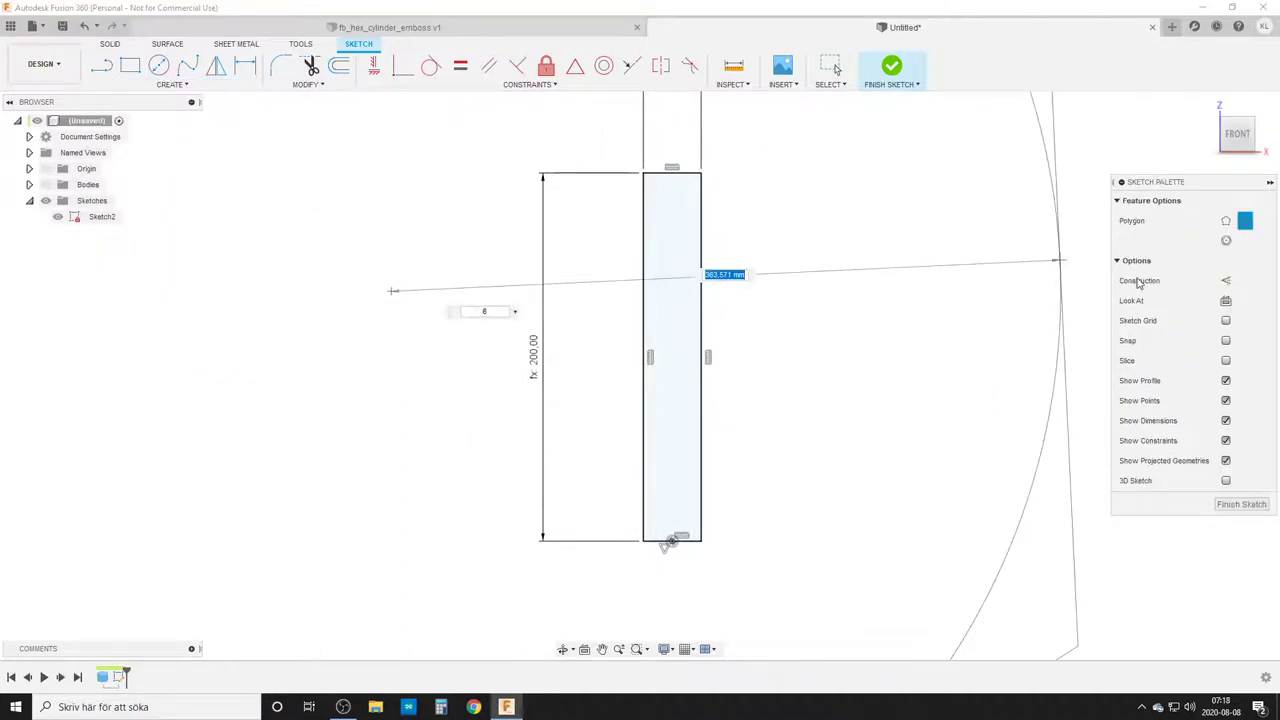
{"action": "left_click", "coordinate": [1226, 280]}
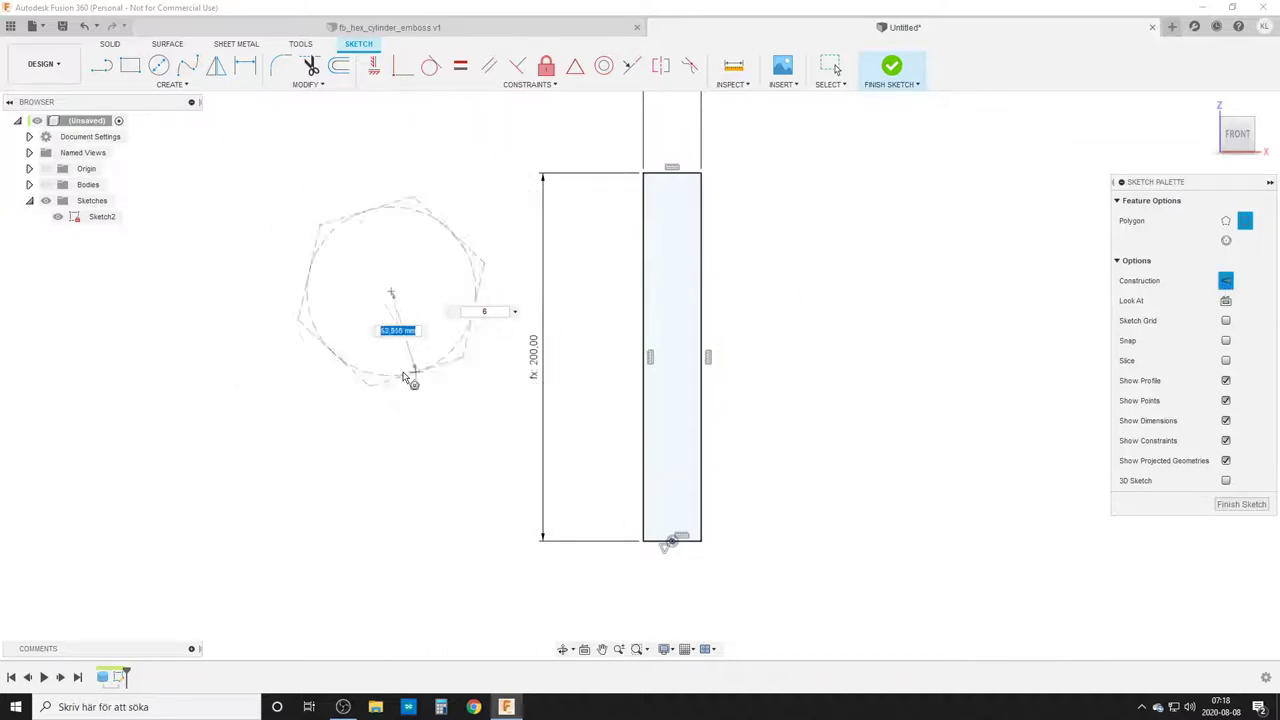
{"action": "left_click", "coordinate": [407, 387]}
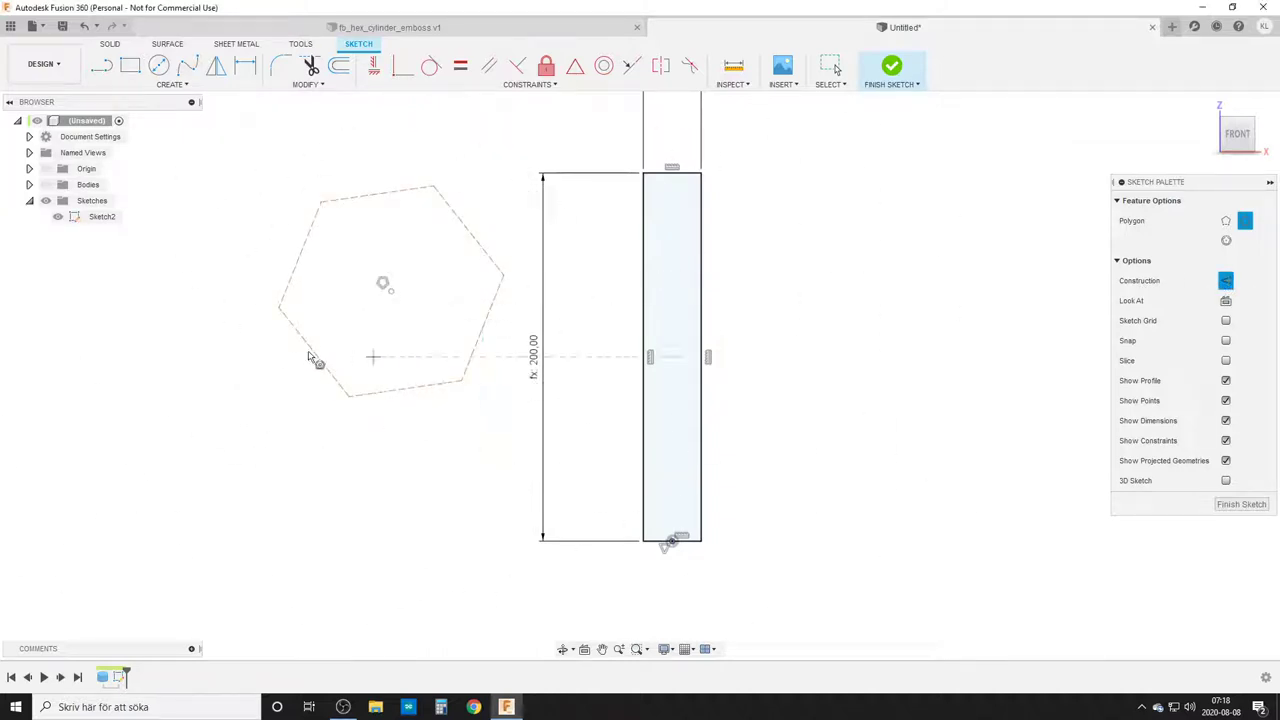
{"action": "key", "text": "Escape"}
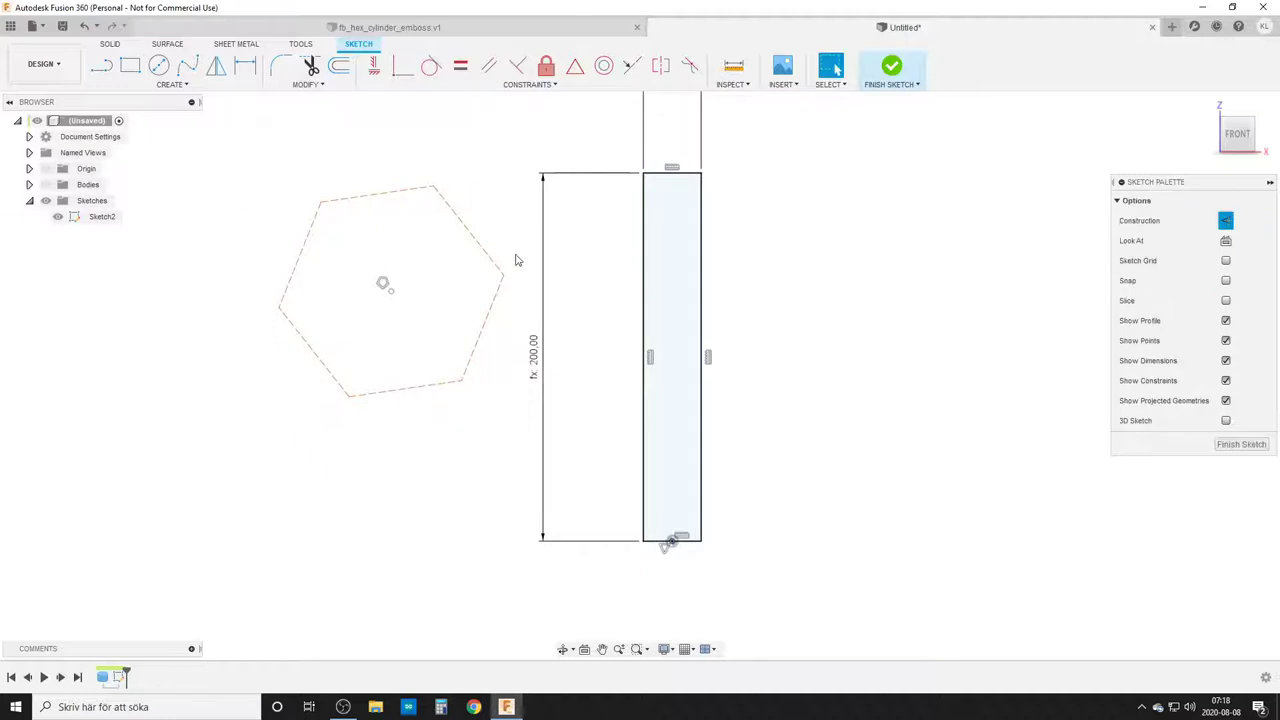
- Midpoint-constrain opposite hexagon edges to the rectangle's left and right sides
{"action": "left_click", "coordinate": [575, 65]}
{"action": "left_click", "coordinate": [298, 262]}
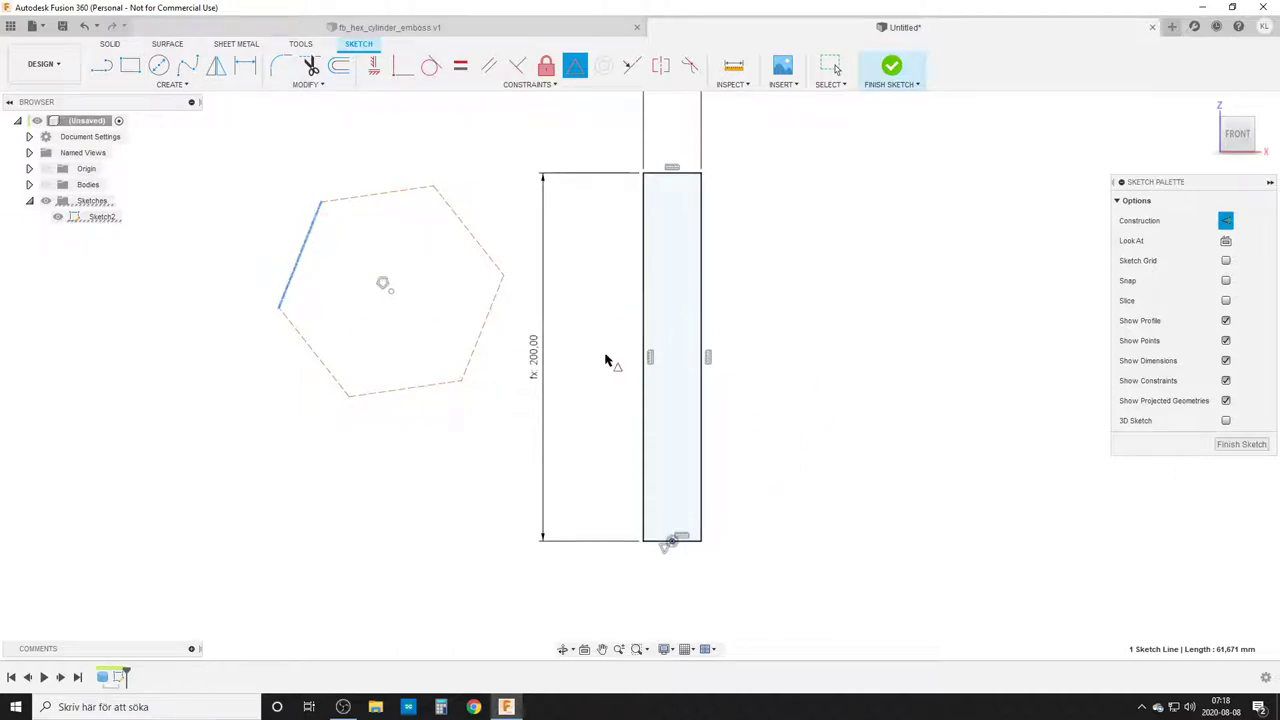
{"action": "left_click", "coordinate": [645, 330]}
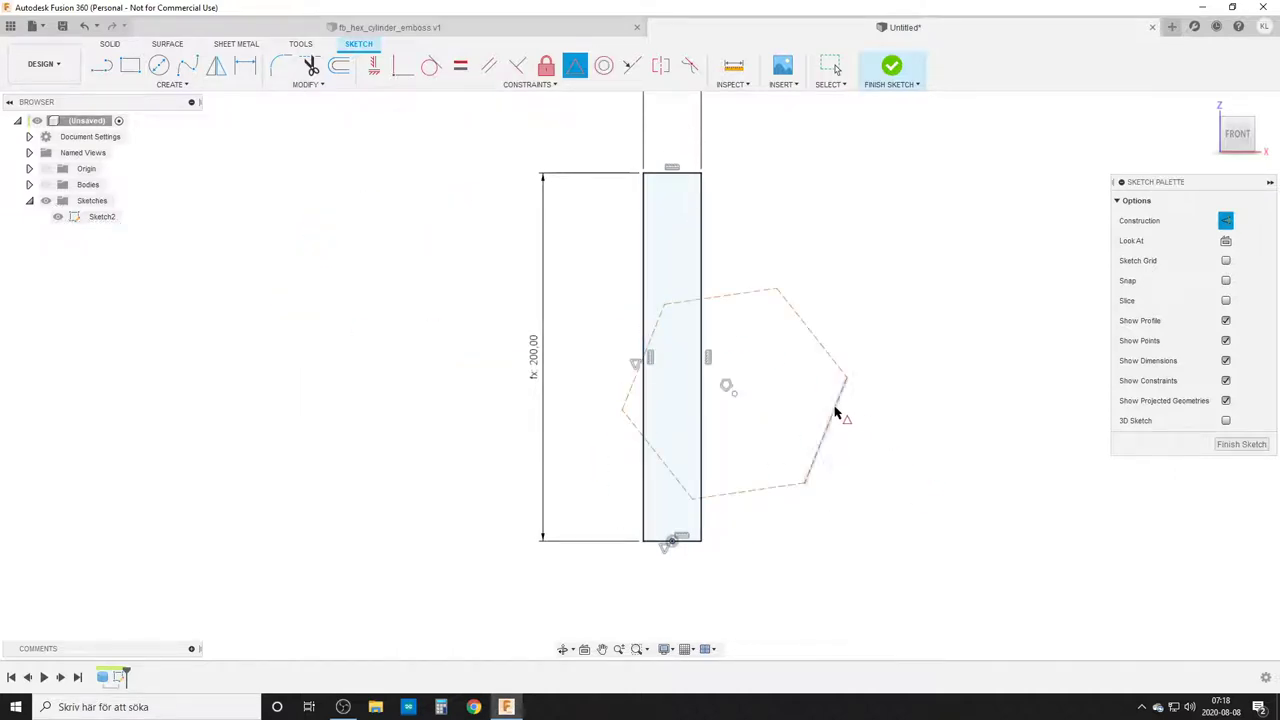
{"action": "left_click", "coordinate": [702, 358]}
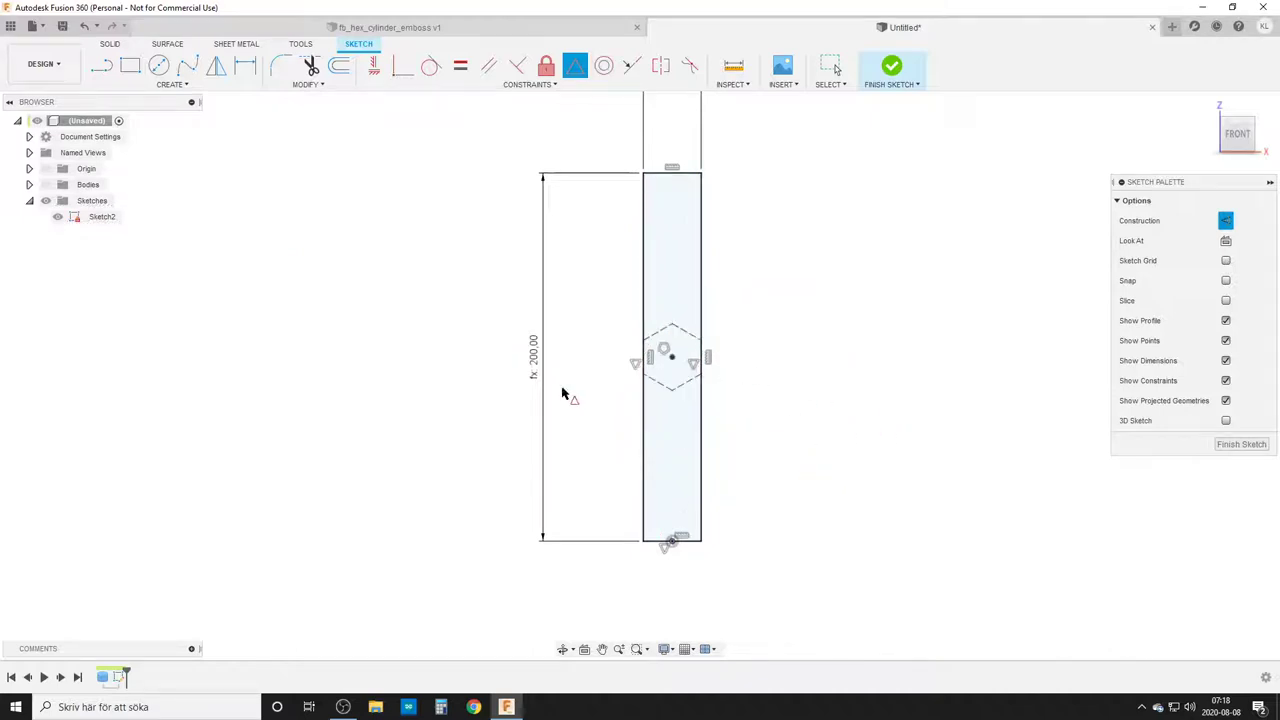
- Draw a vertical construction line up from the hexagon's top vertex, plus diagonals to both rectangle sides
{"action": "key", "text": "Escape"}
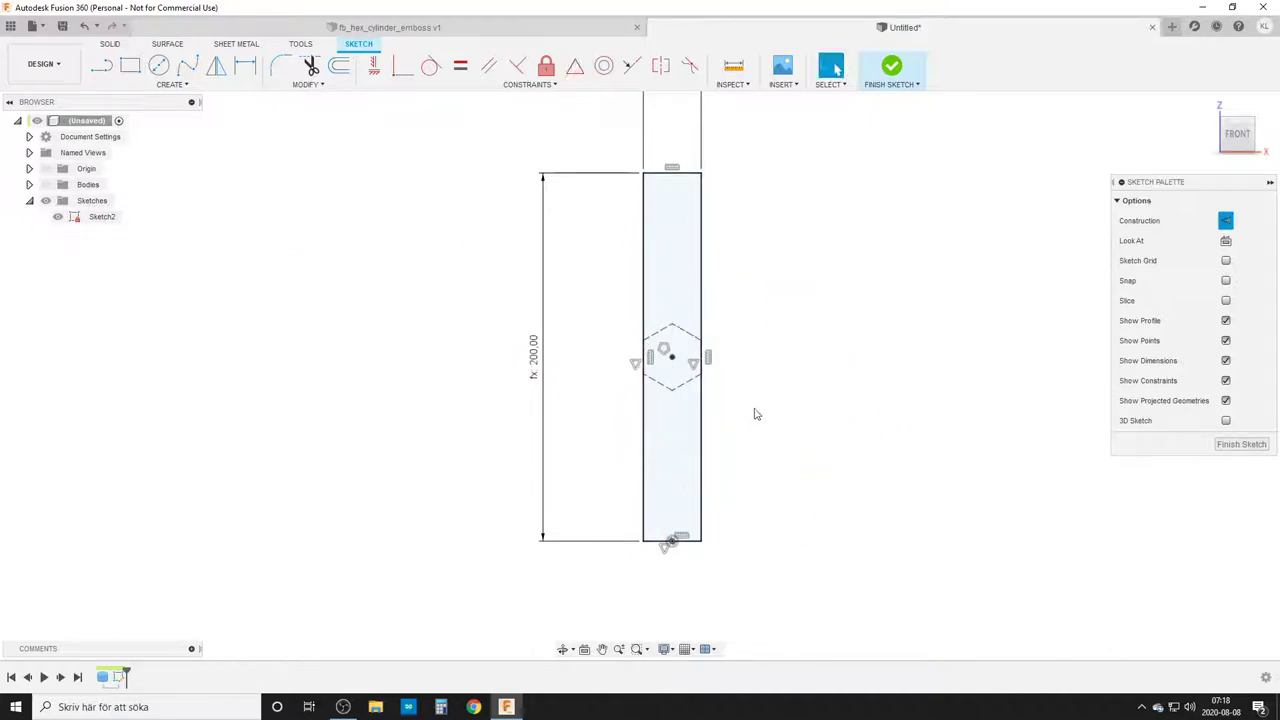
{"action": "scroll", "coordinate": [570, 389], "scroll_direction": "up", "scroll_amount": 3}
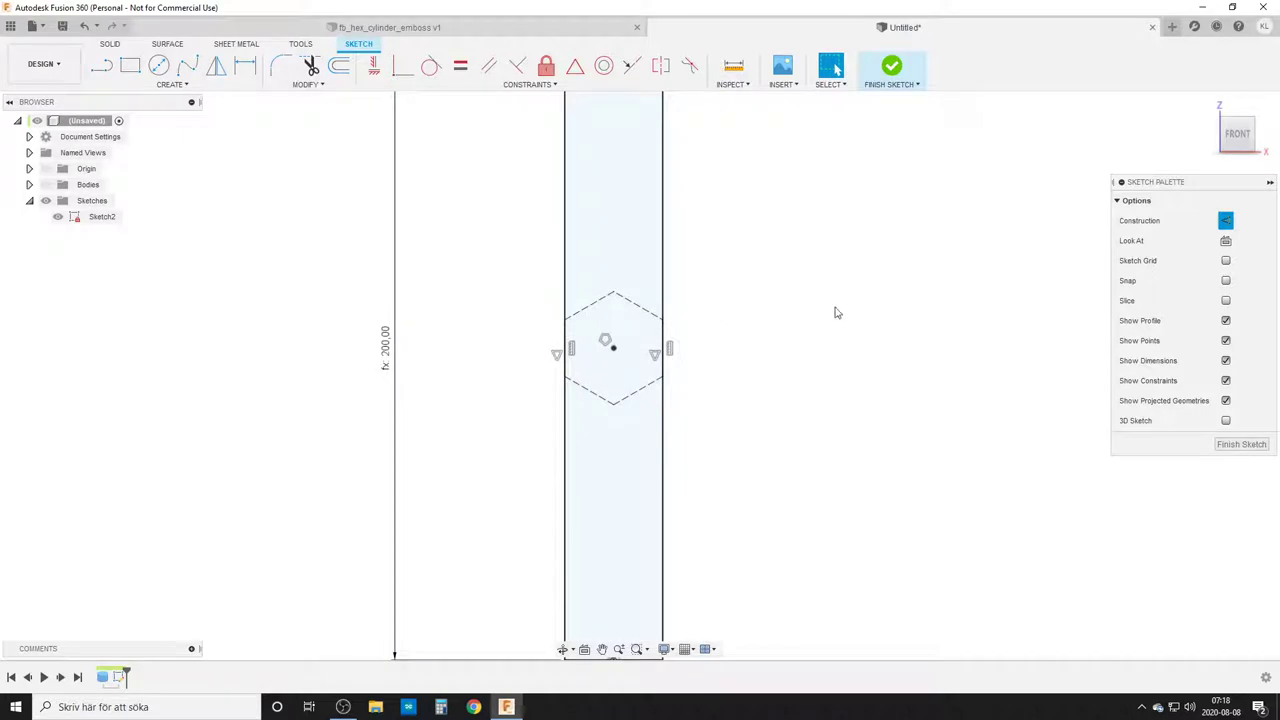
{"action": "scroll", "coordinate": [743, 317], "scroll_direction": "down", "scroll_amount": 2}
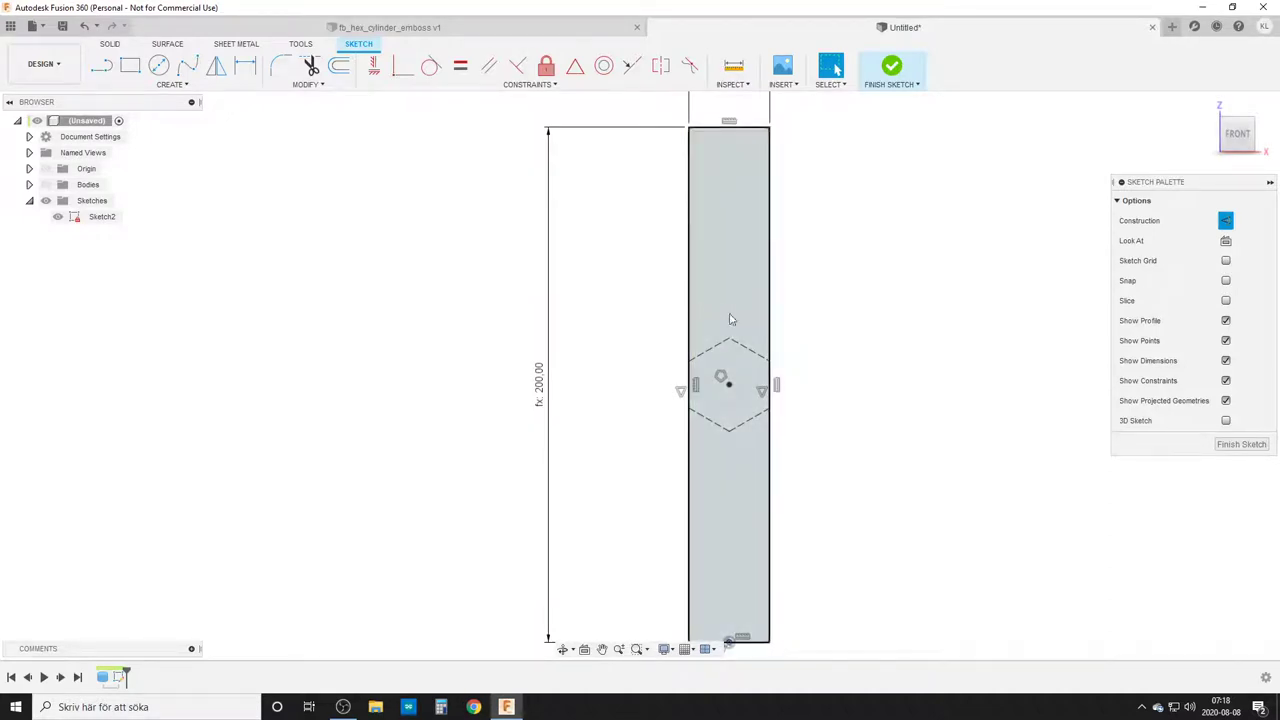
{"action": "key", "text": "l"}
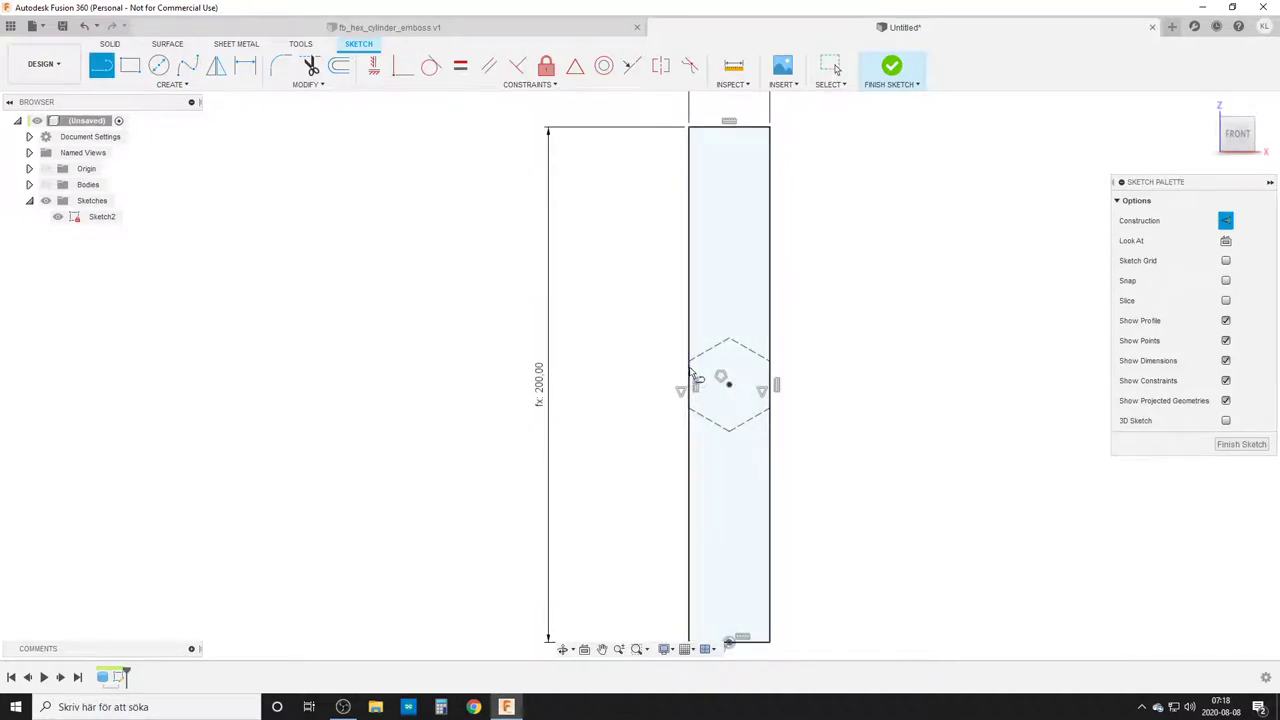
{"action": "left_click", "coordinate": [729, 339]}
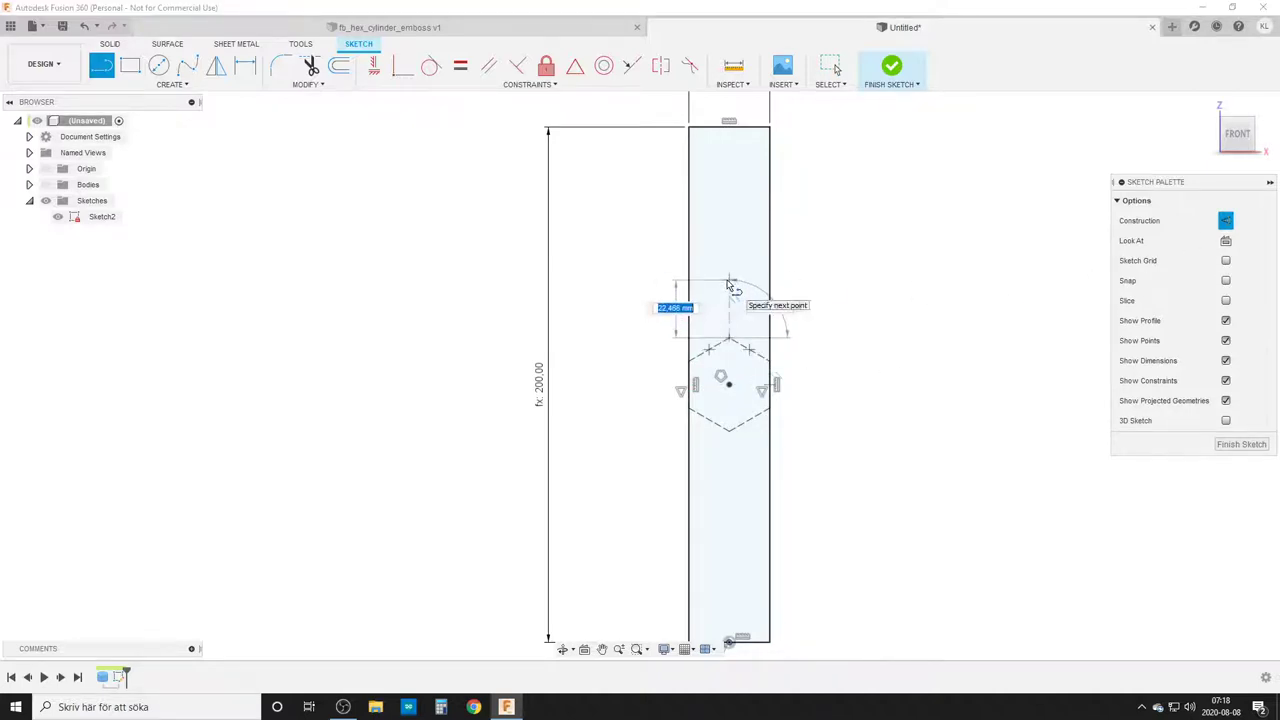
{"action": "left_click", "coordinate": [731, 286]}
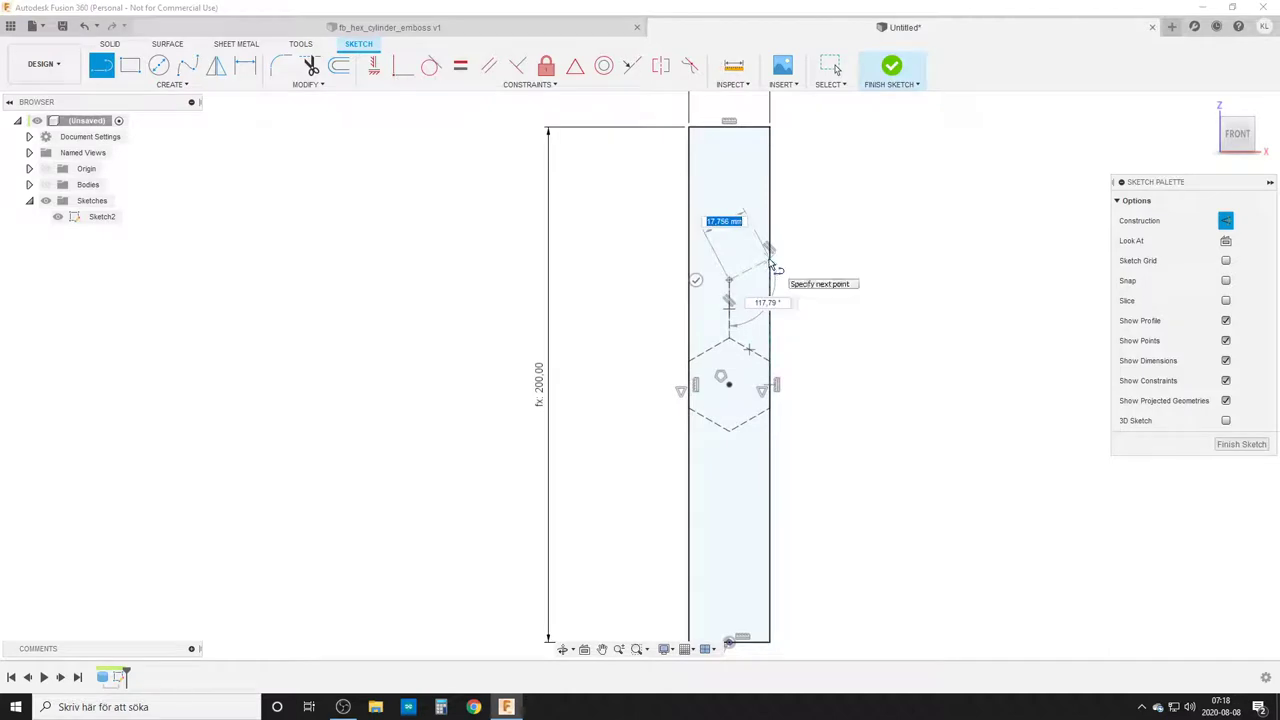
{"action": "left_click", "coordinate": [769, 250]}
{"action": "key", "text": "Escape"}
{"action": "left_click", "coordinate": [732, 286]}
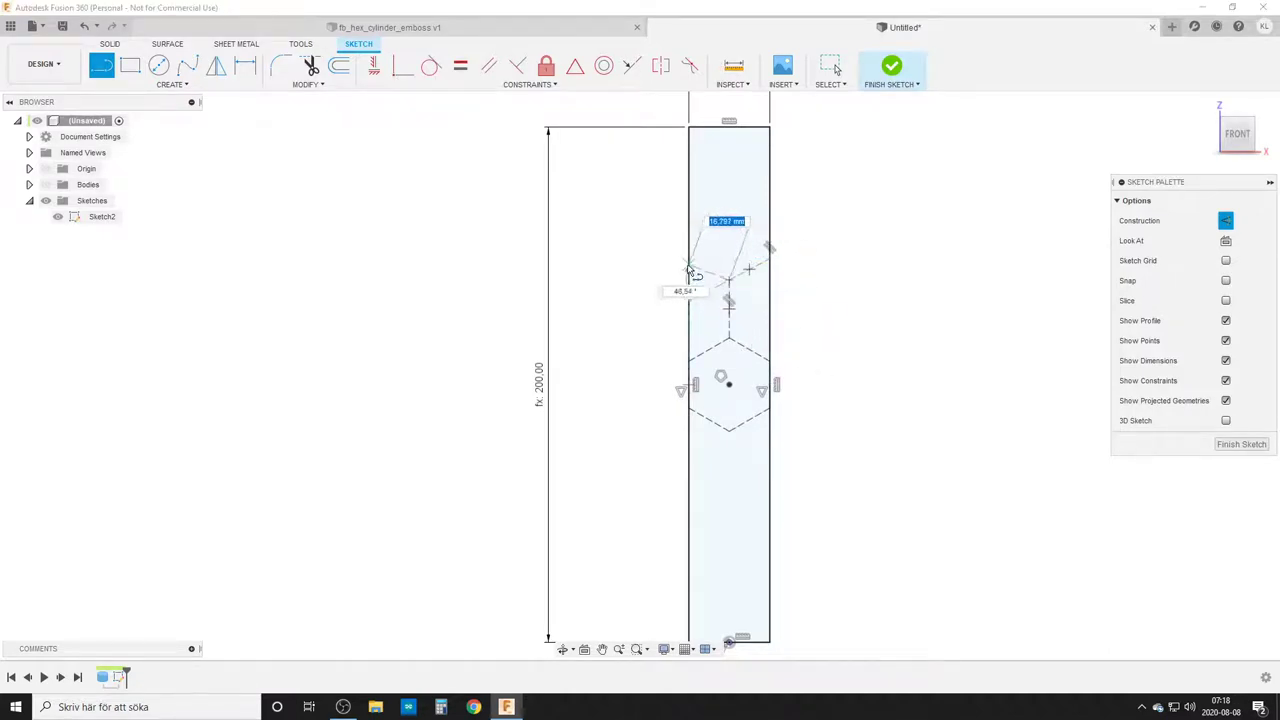
{"action": "left_click", "coordinate": [689, 271]}
{"action": "key", "text": "Escape"}
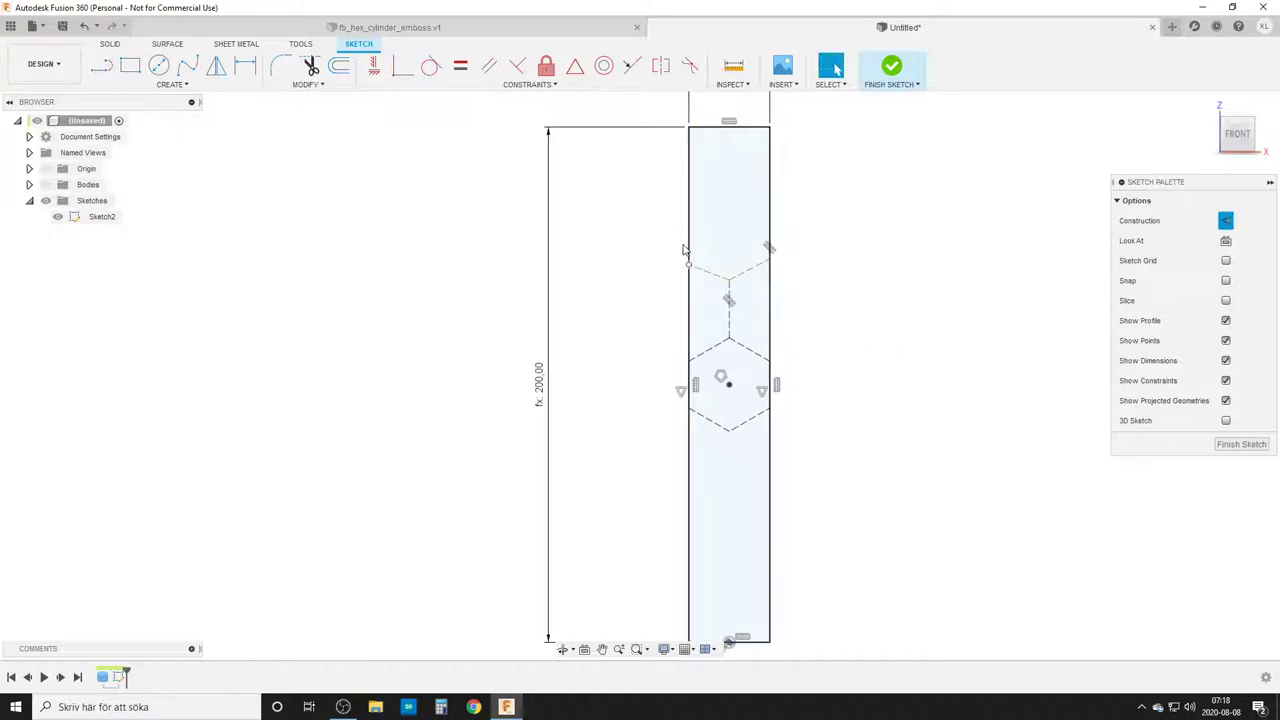
- Select the left diagonal, right diagonal and vertical construction lines
{"action": "scroll", "coordinate": [924, 382], "scroll_direction": "up", "scroll_amount": 1}
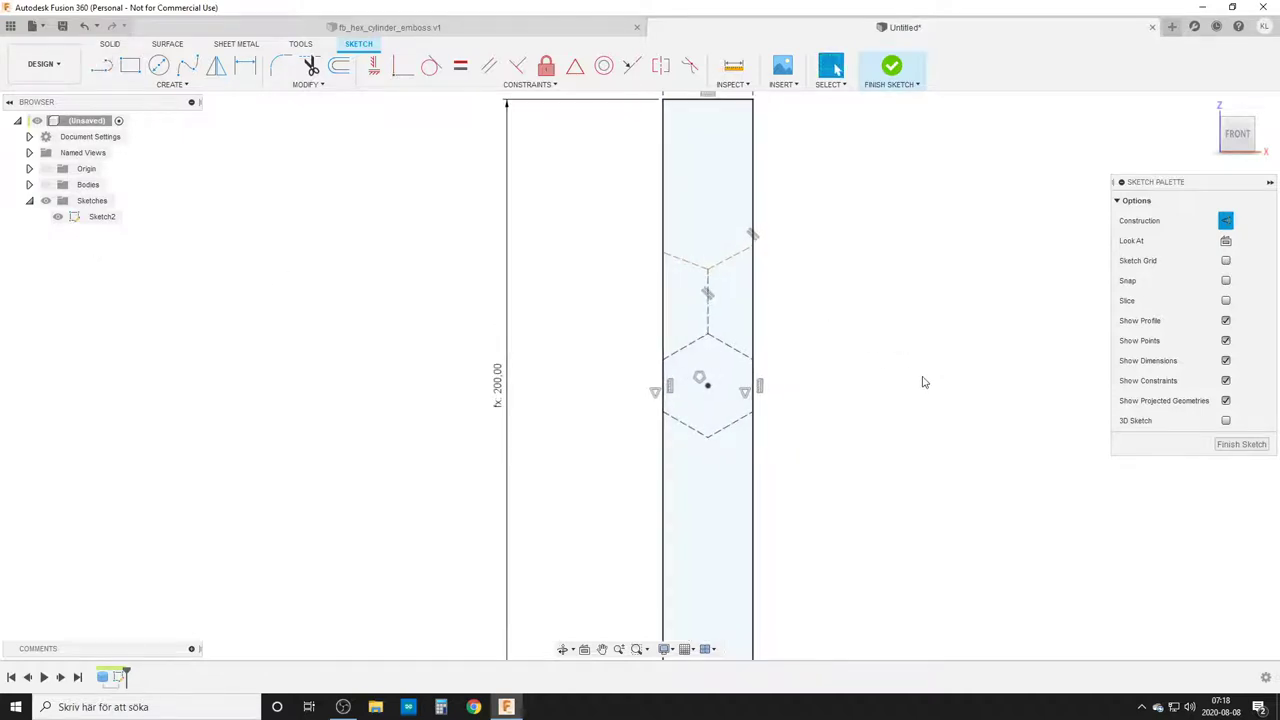
{"action": "left_click", "coordinate": [681, 264]}
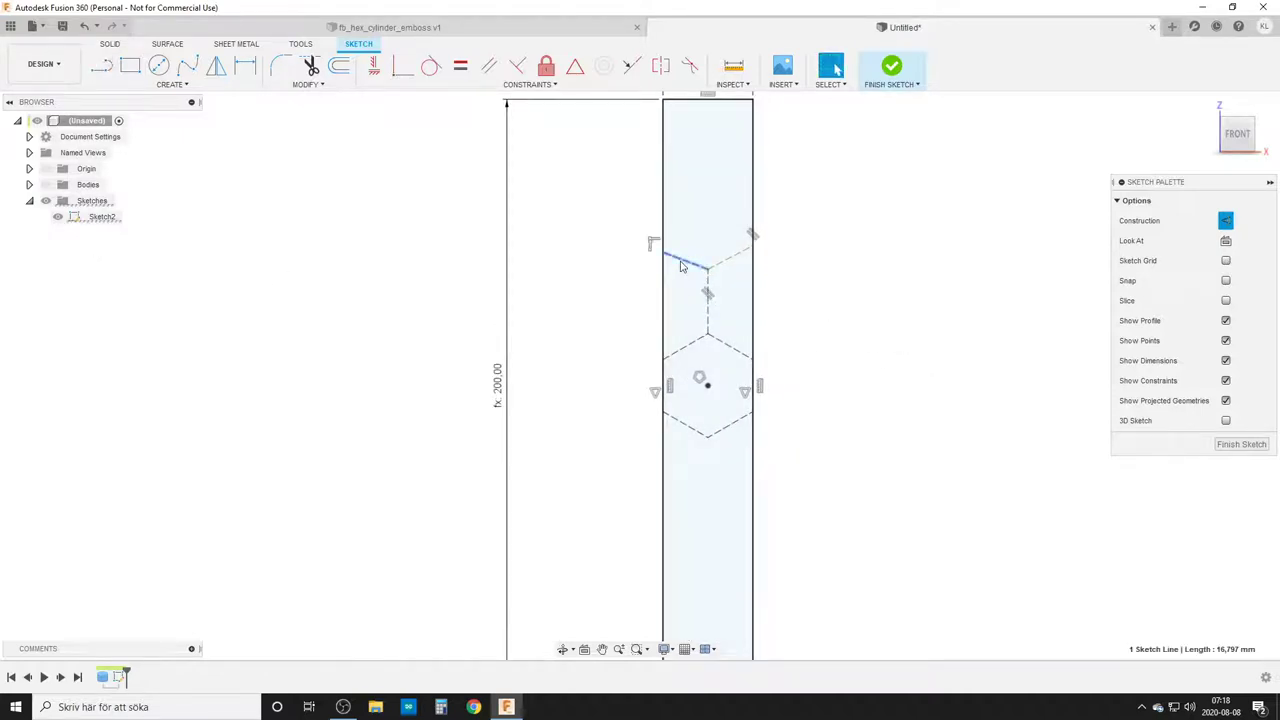
{"action": "left_click", "coordinate": [731, 253], "text": "shift"}
{"action": "left_click", "coordinate": [707, 310], "text": "shift"}
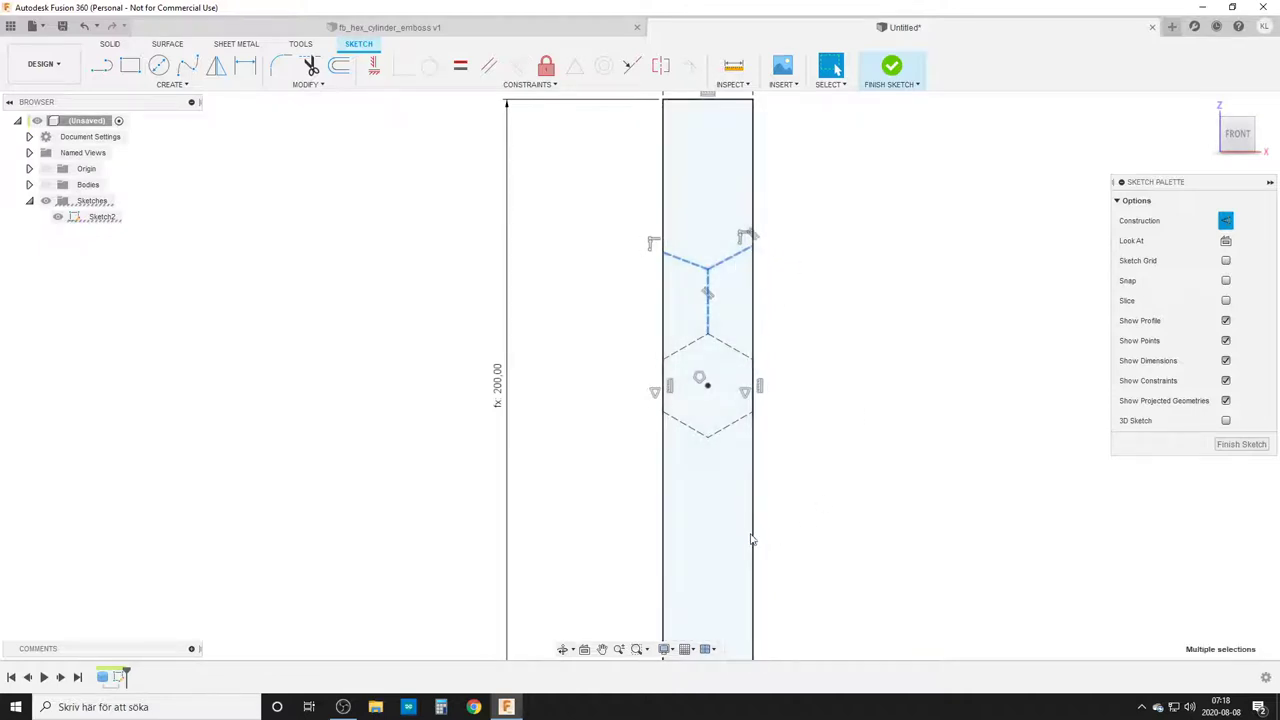
- Apply an Equal constraint to the lower-left hexagon edge and the three Y lines
{"action": "left_click", "coordinate": [685, 424], "text": "shift"}
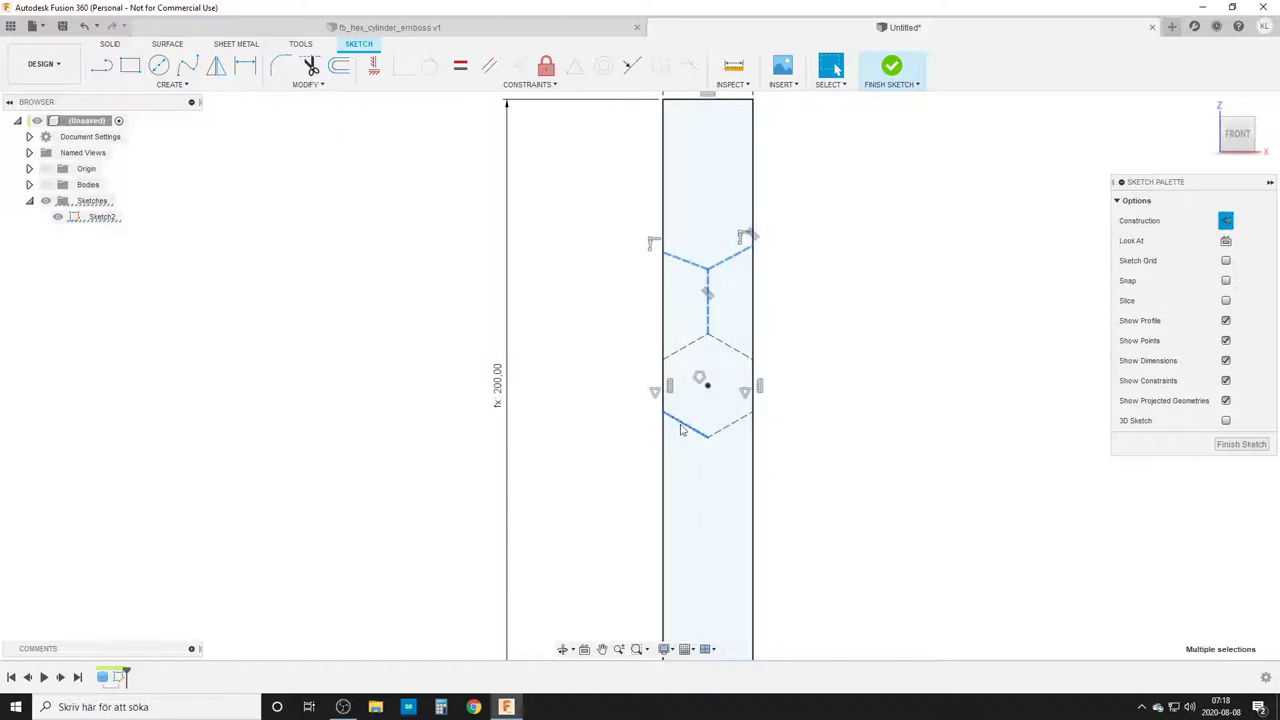
{"action": "left_click", "coordinate": [462, 68]}
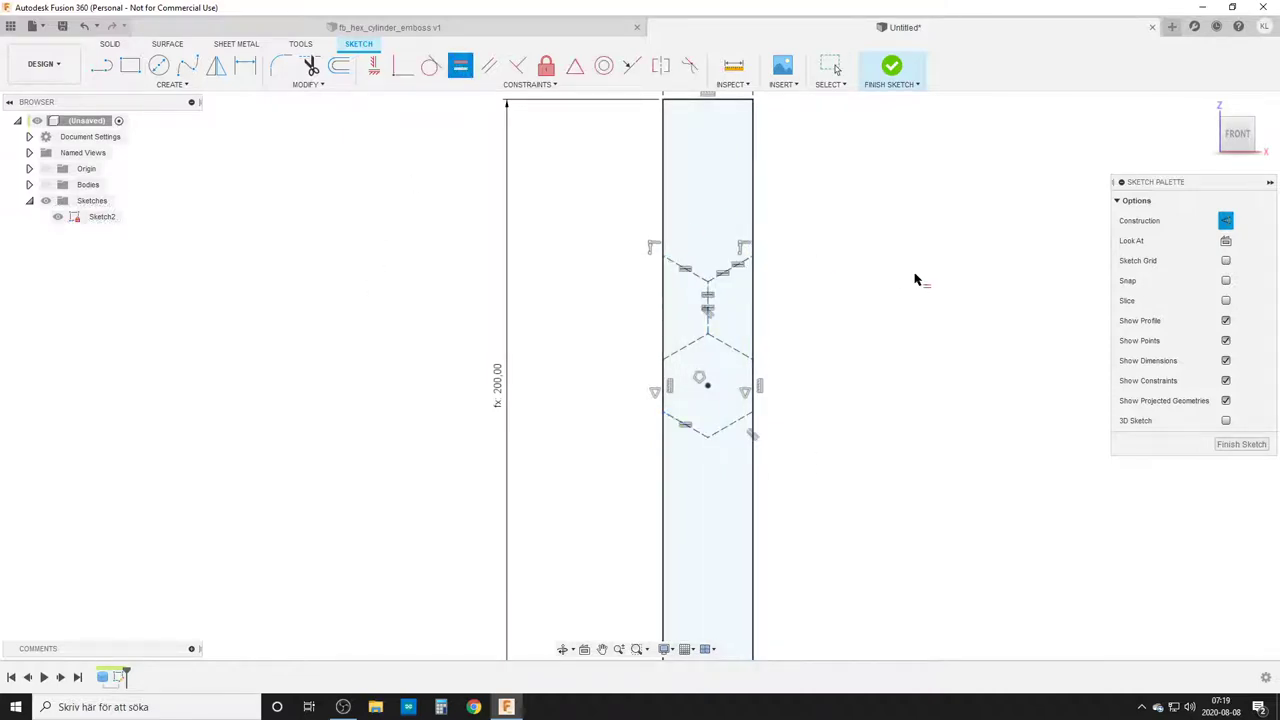
{"action": "scroll", "coordinate": [890, 374], "scroll_direction": "up", "scroll_amount": 1}
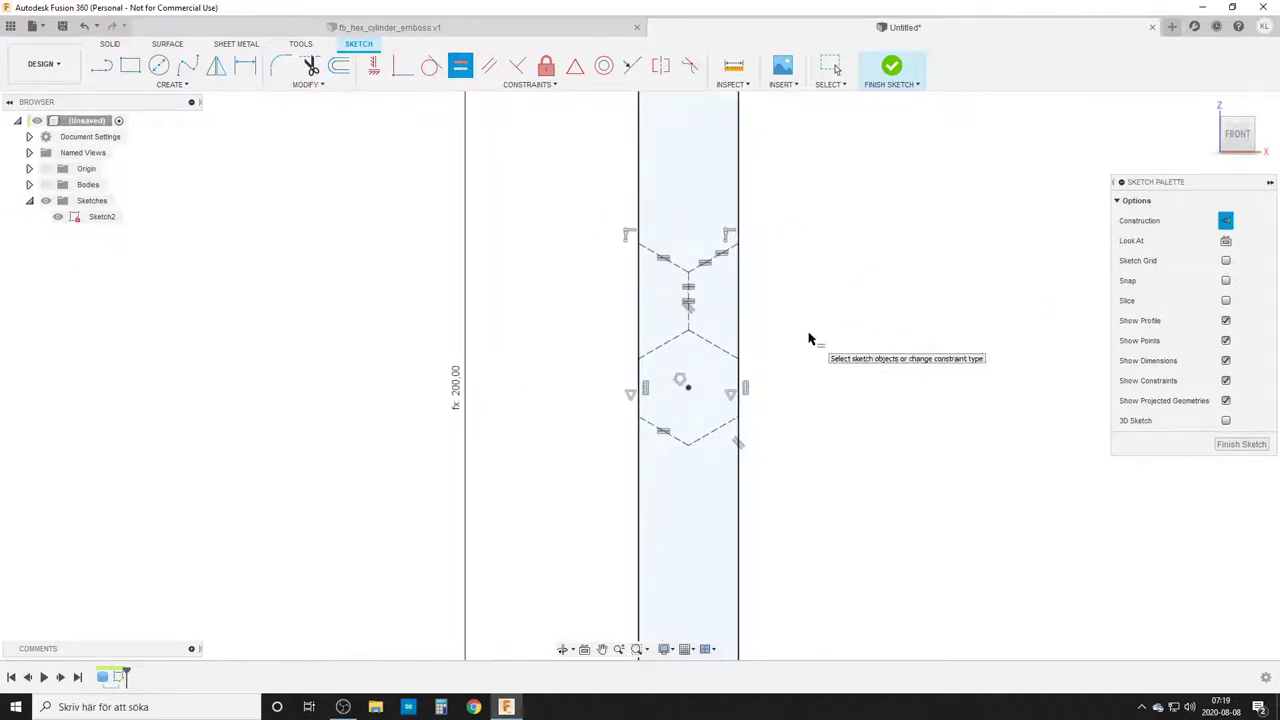
{"action": "key", "text": "Escape"}
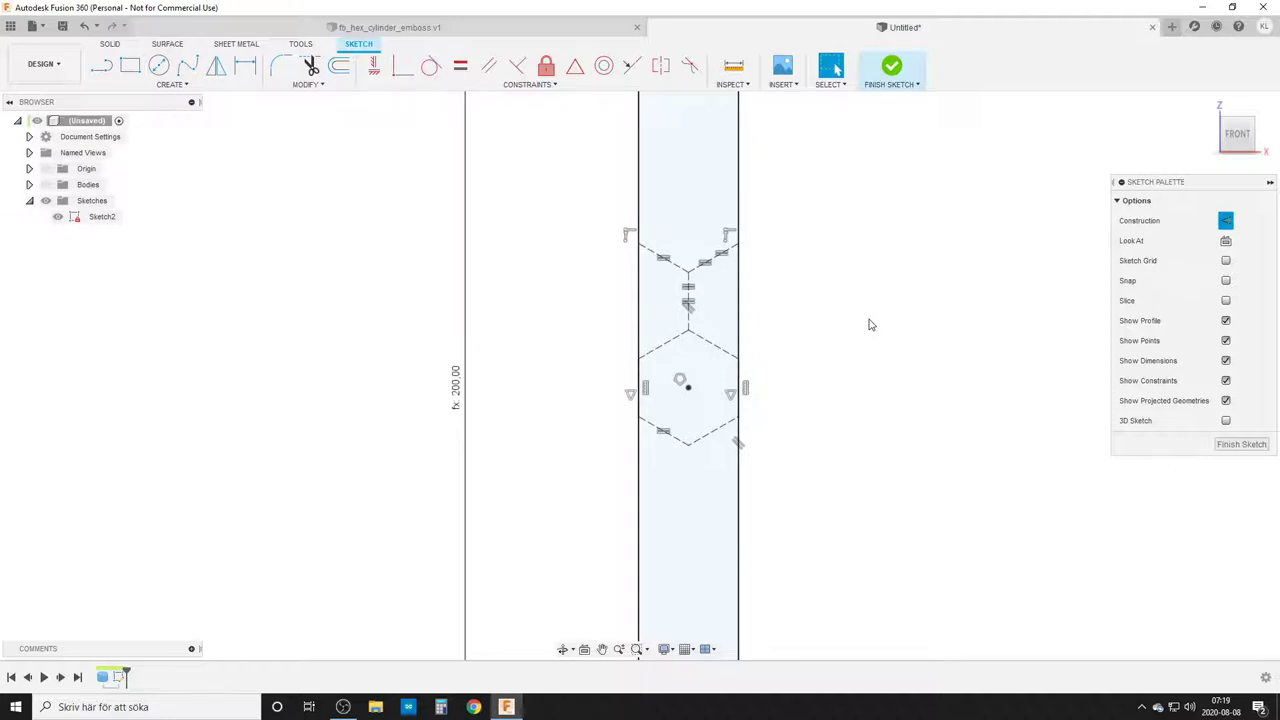
- Offset the construction hexagon -1,5 mm inward as solid (non-construction) geometry
{"action": "type", "text": "soo"}
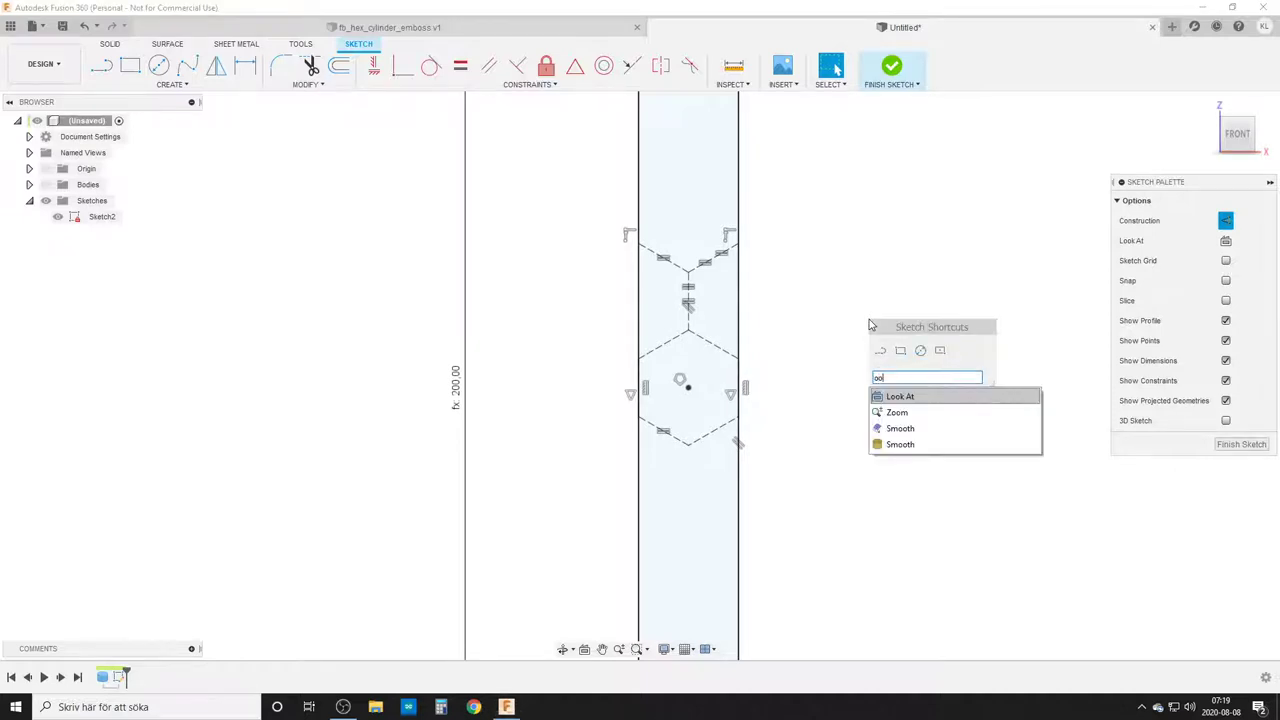
{"action": "key", "text": "BackSpace"}
{"action": "type", "text": "ff"}
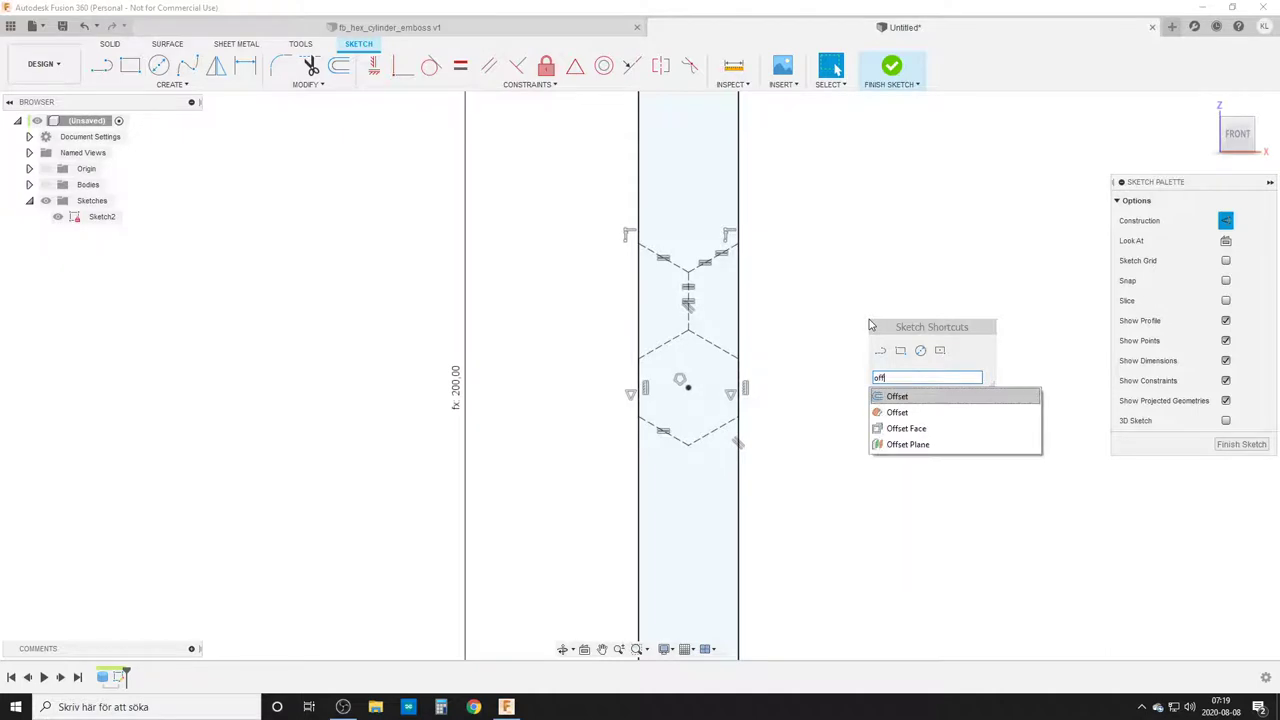
{"action": "left_click", "coordinate": [903, 397]}
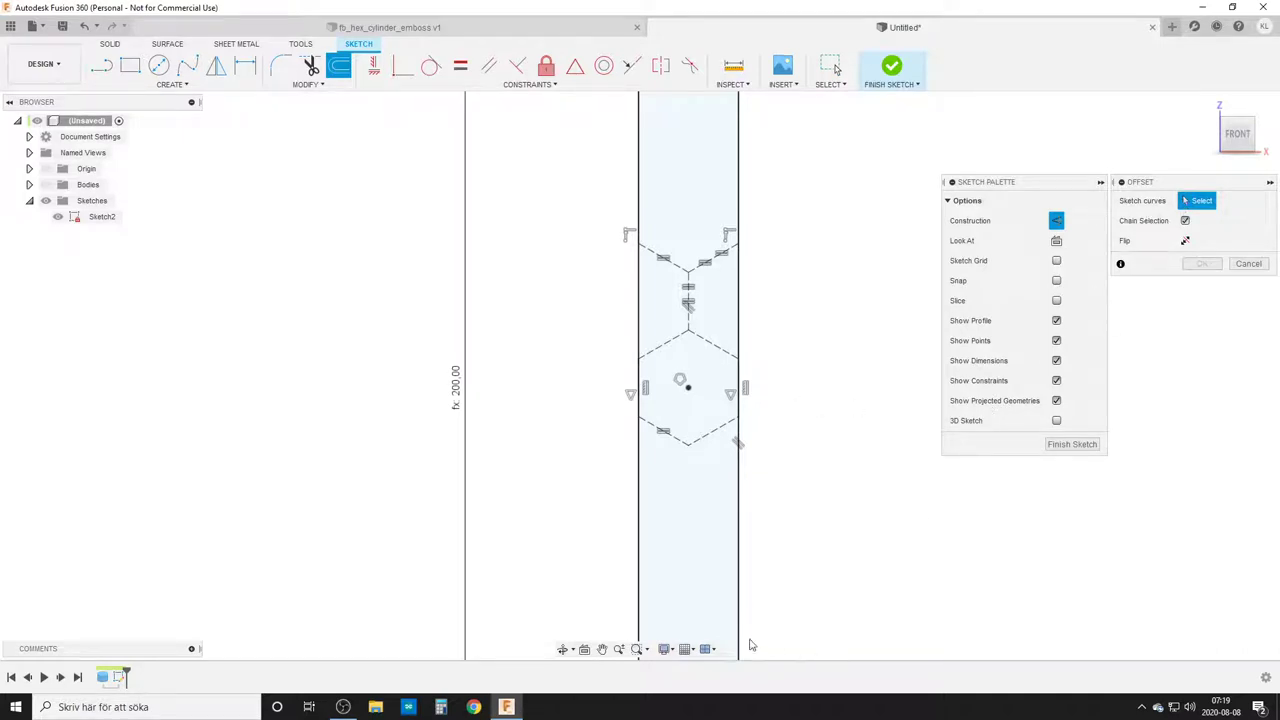
{"action": "left_click", "coordinate": [714, 437]}
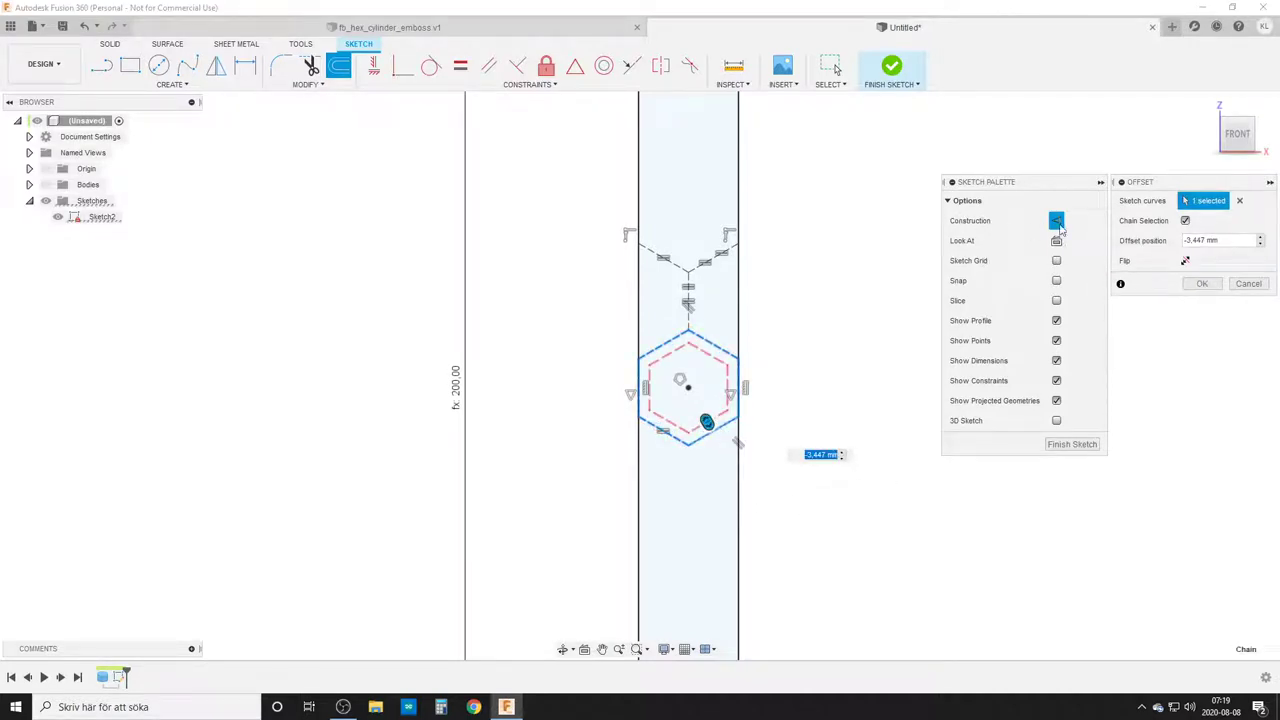
{"action": "left_click", "coordinate": [1056, 220]}
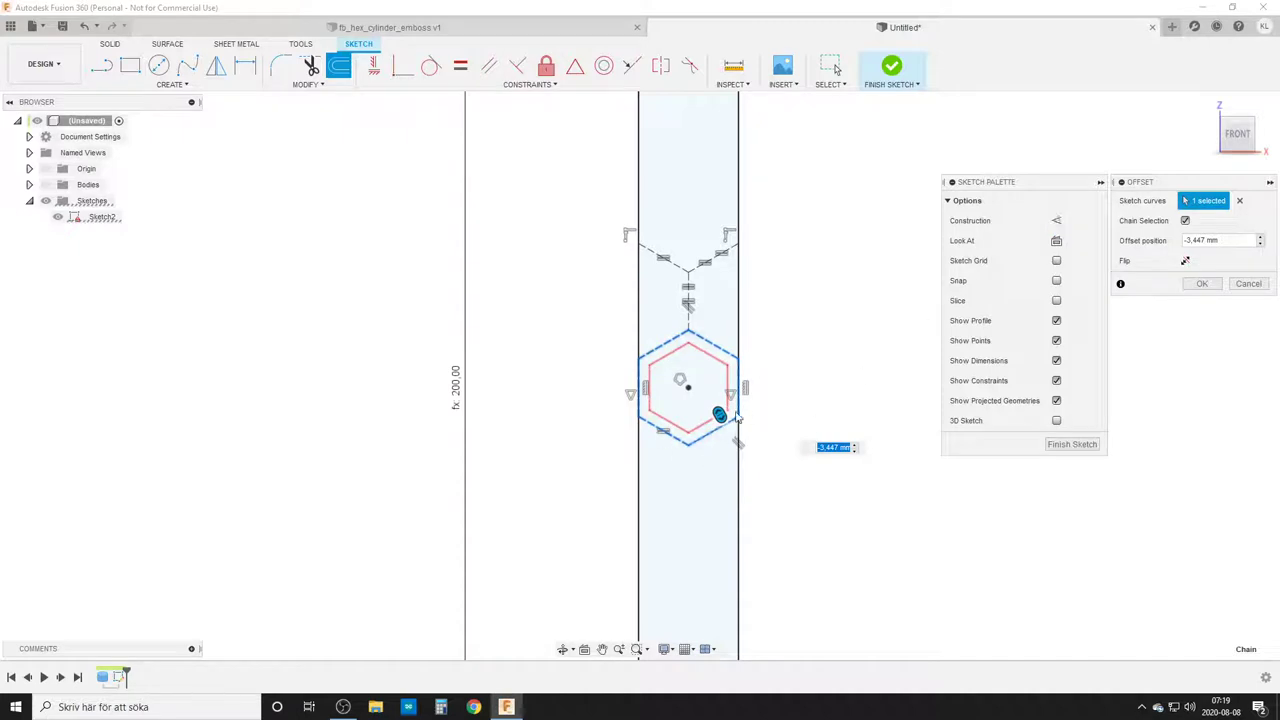
{"action": "left_click_drag", "start_coordinate": [719, 414], "coordinate": [720, 417]}
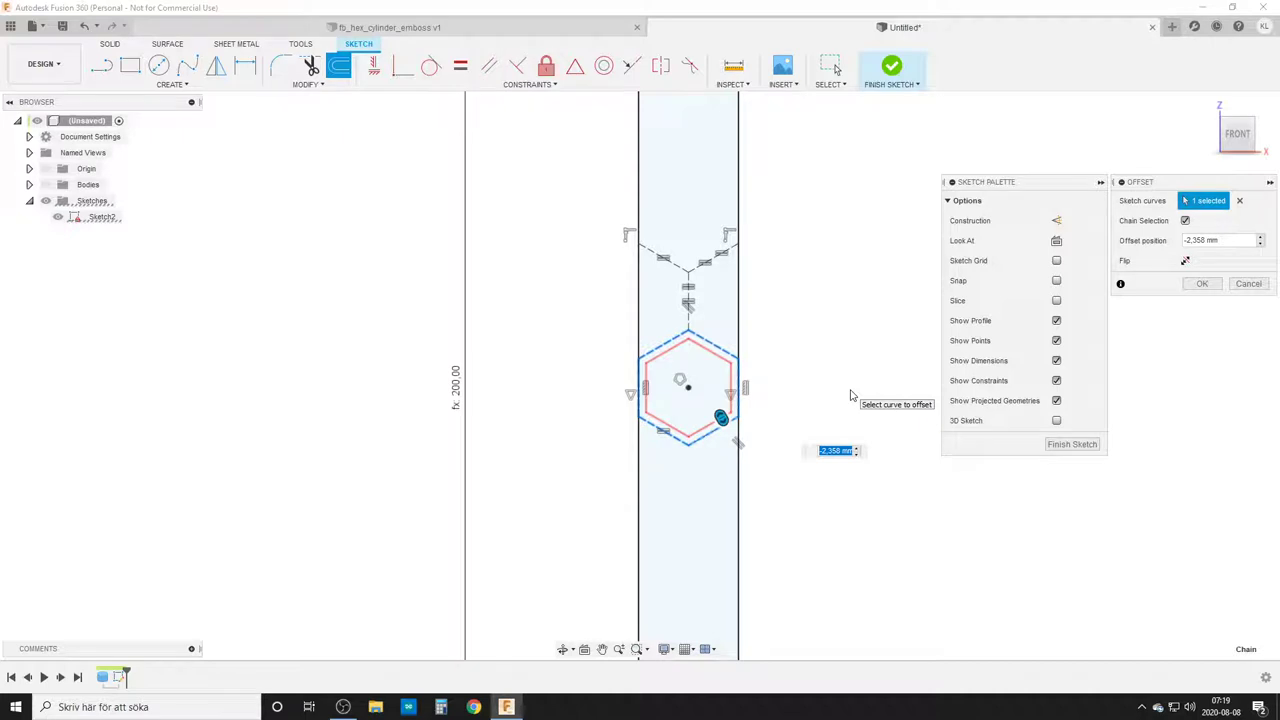
{"action": "type", "text": "-1,5"}
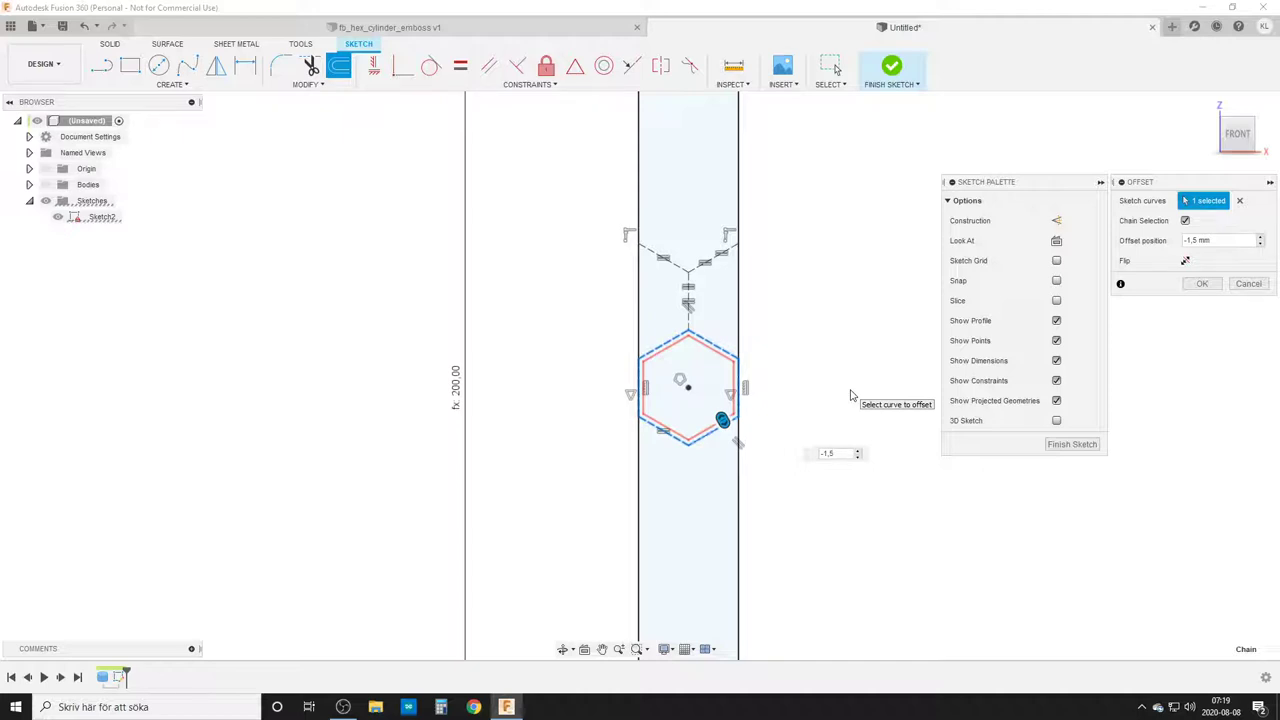
{"action": "key", "text": "Return"}
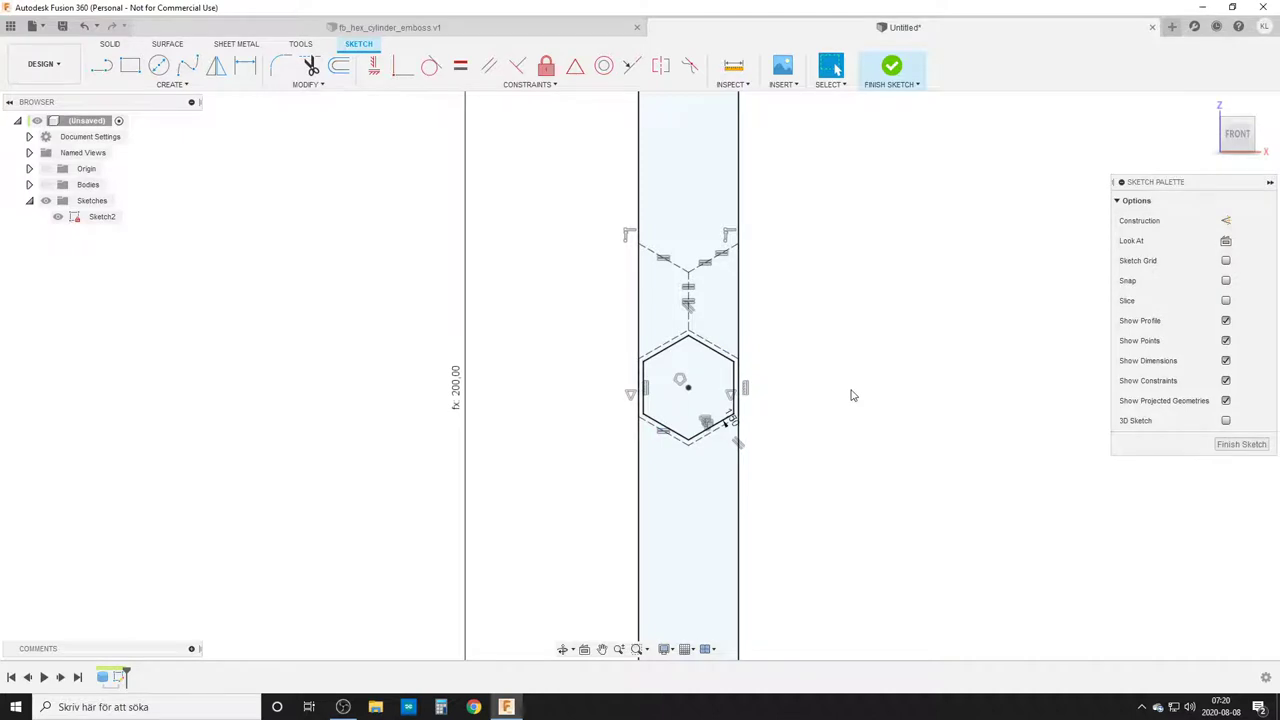
{"action": "type", "text": "soffs"}
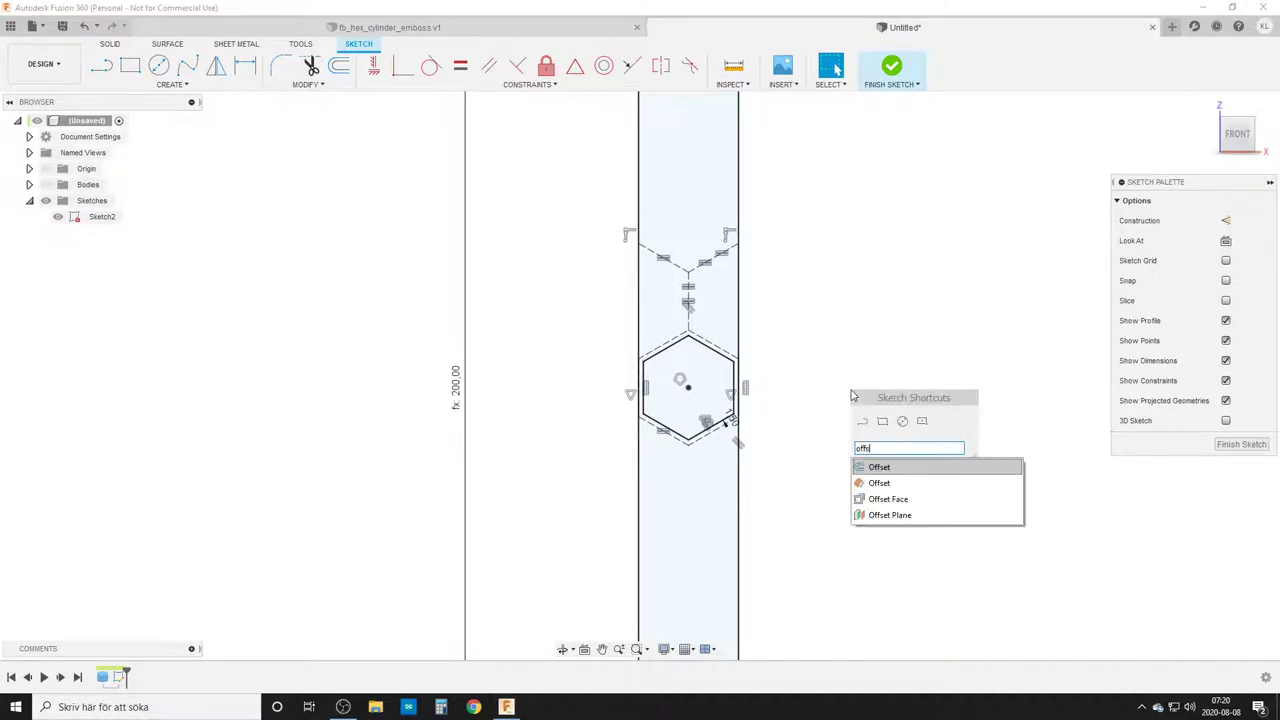
{"action": "left_click", "coordinate": [876, 466]}
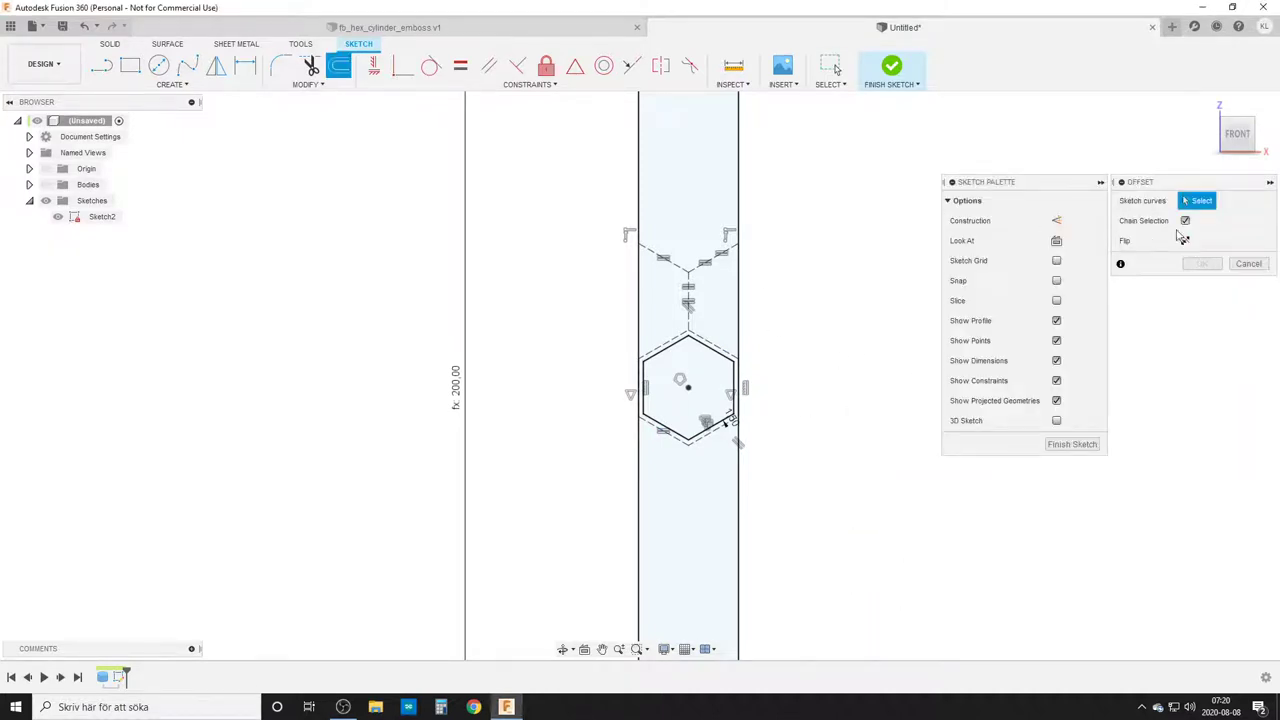
- Offset the upper-left diagonal, vertical line and upper-left hexagon edge by 1.5 mm
{"action": "scroll", "coordinate": [700, 290], "scroll_direction": "up", "scroll_amount": 2}
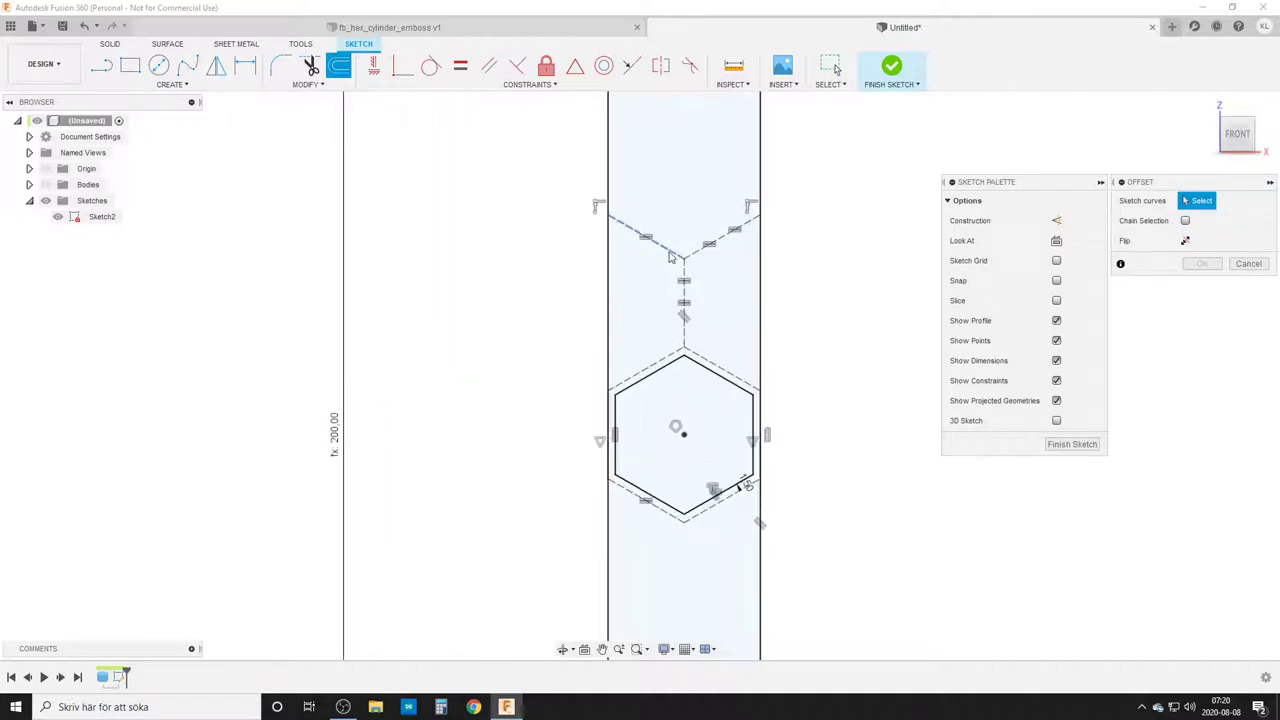
{"action": "left_click", "coordinate": [658, 247]}
{"action": "left_click", "coordinate": [683, 318]}
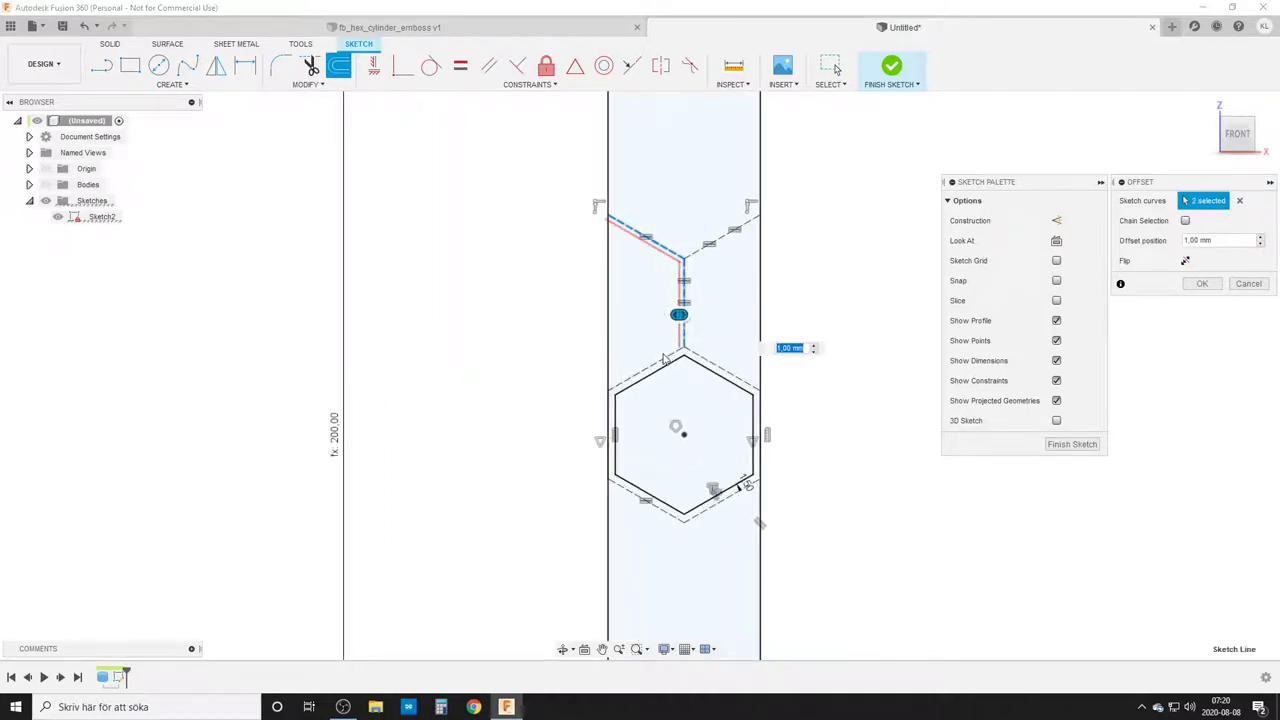
{"action": "left_click", "coordinate": [664, 362]}
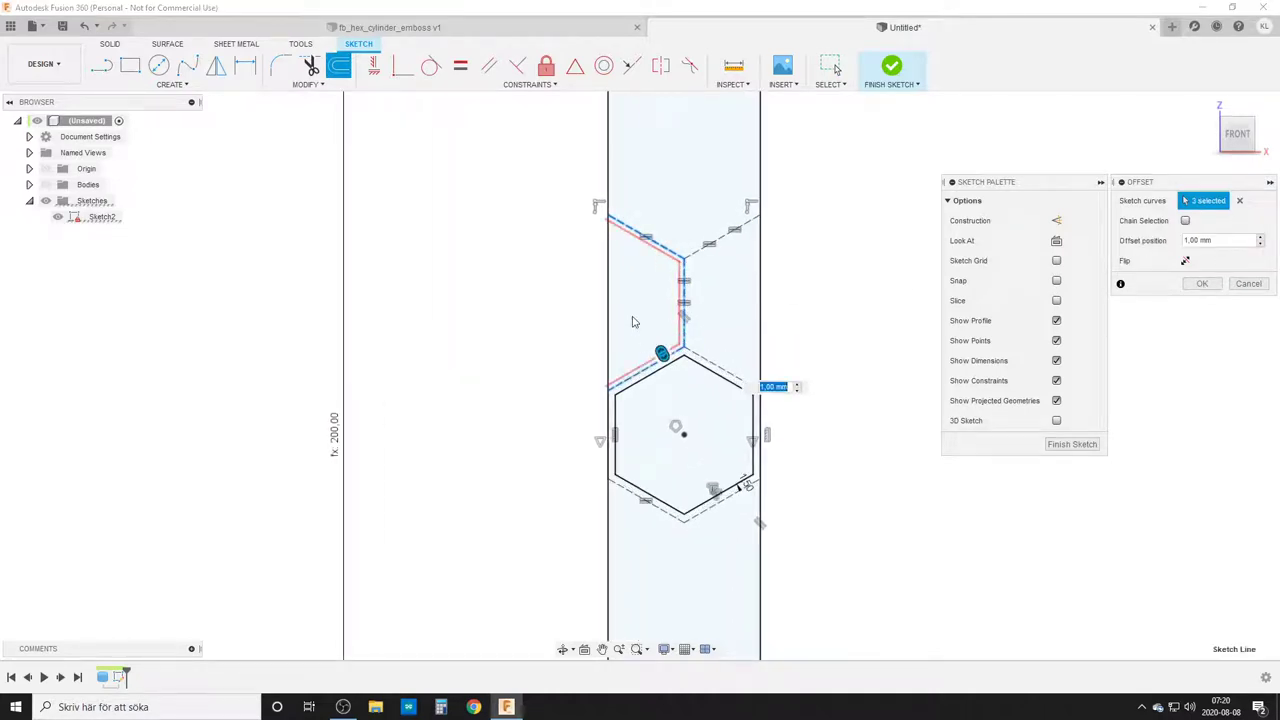
{"action": "type", "text": "1.5"}
{"action": "key", "text": "Return"}
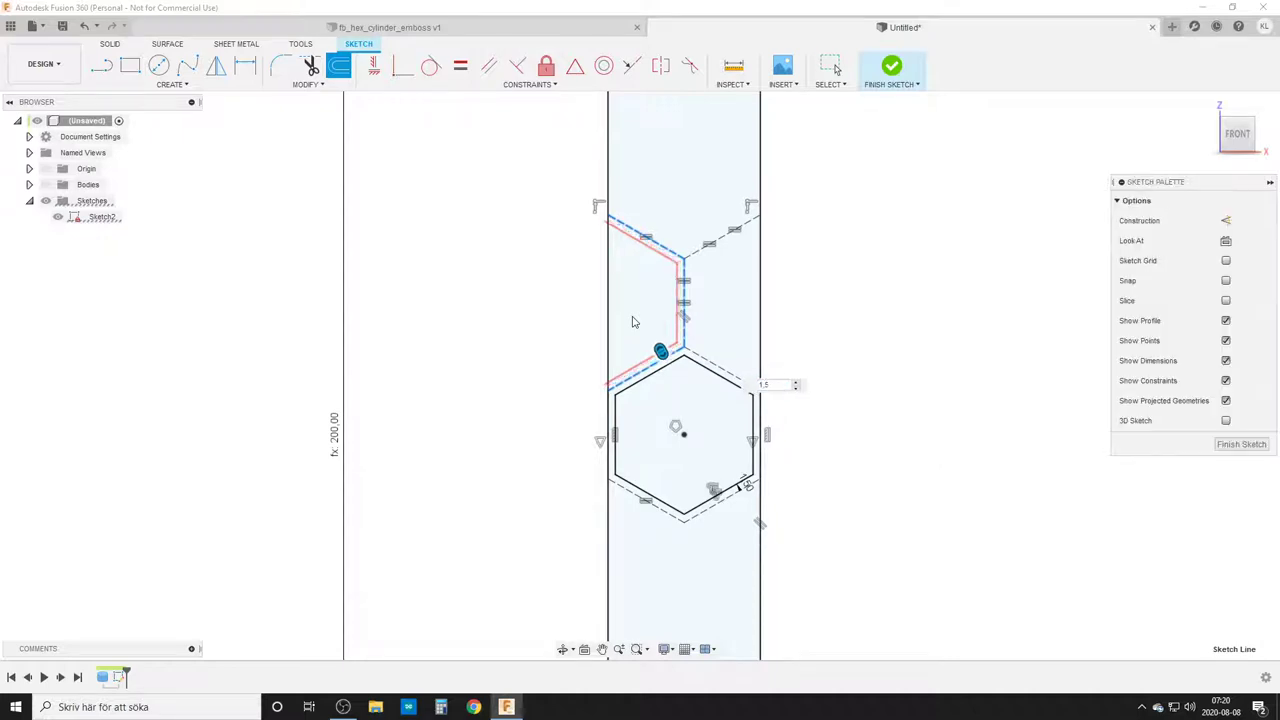
{"action": "type", "text": "smirr"}
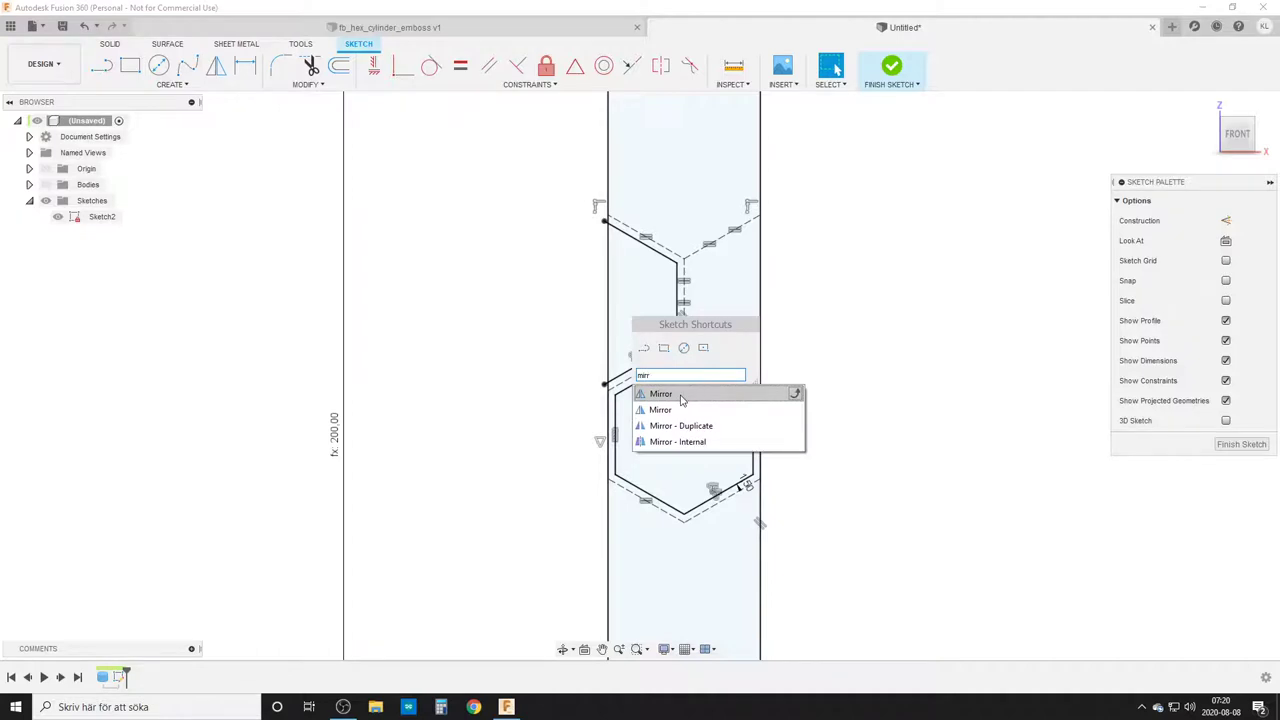
- Mirror the lower diagonal, vertical and upper diagonal wall lines about the vertical centre line
{"action": "left_click", "coordinate": [681, 400]}
{"action": "left_click", "coordinate": [657, 360]}
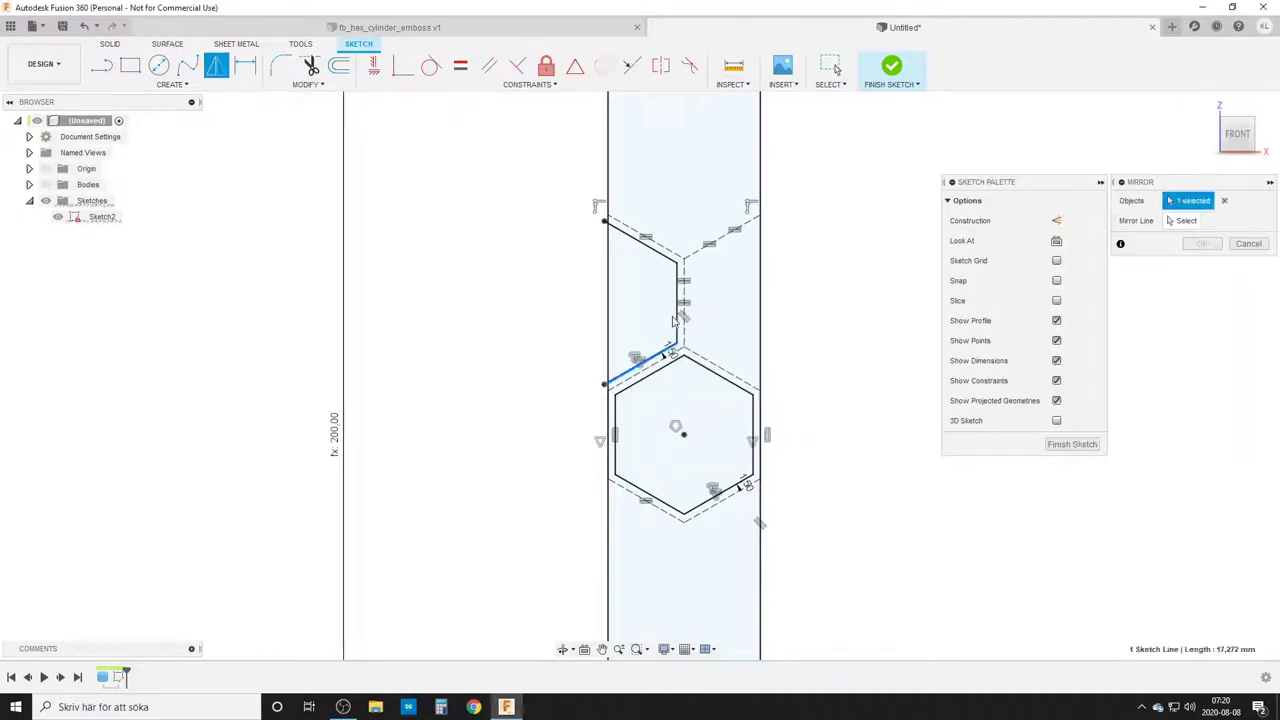
{"action": "left_click", "coordinate": [678, 305]}
{"action": "left_click", "coordinate": [646, 255]}
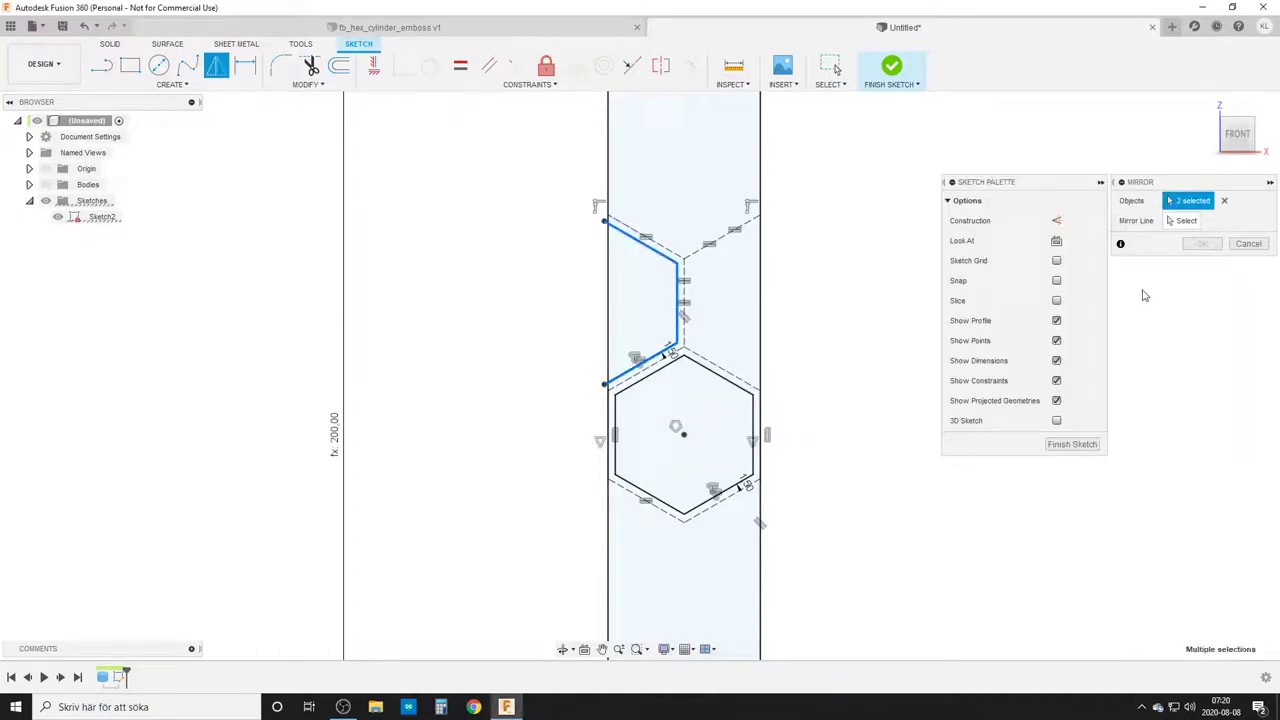
{"action": "left_click", "coordinate": [1185, 220]}
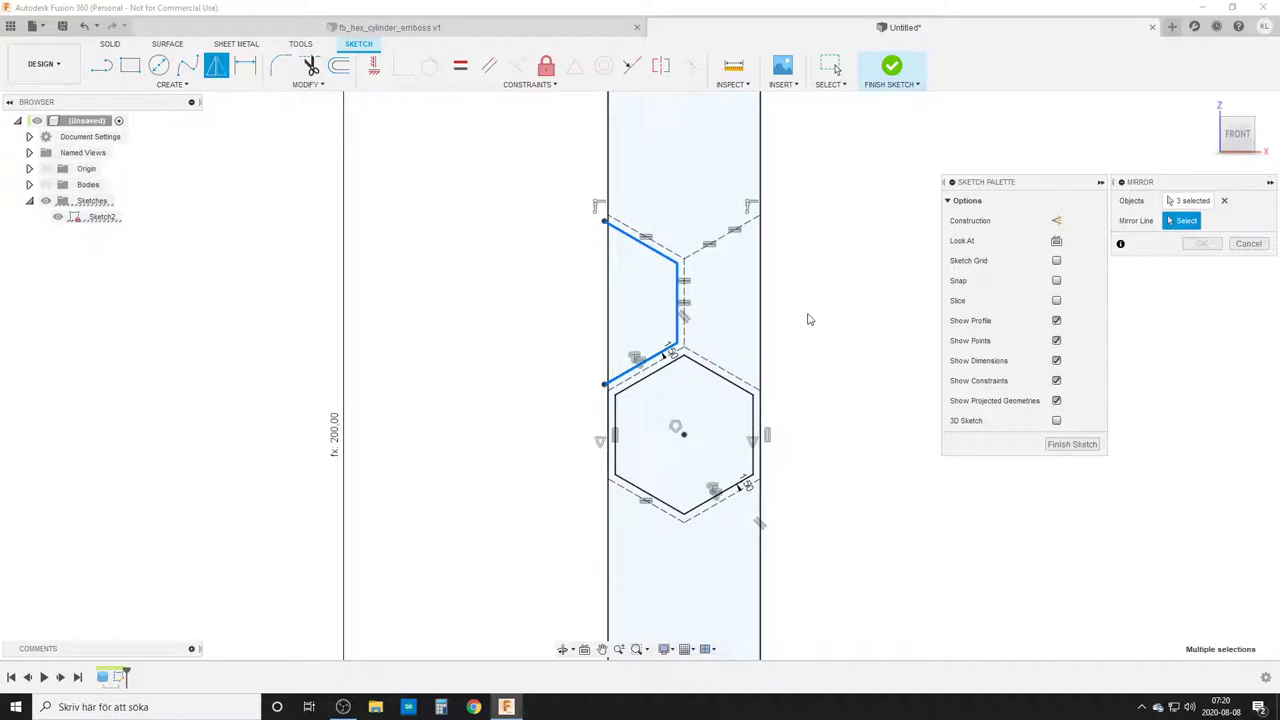
{"action": "left_click", "coordinate": [685, 272]}
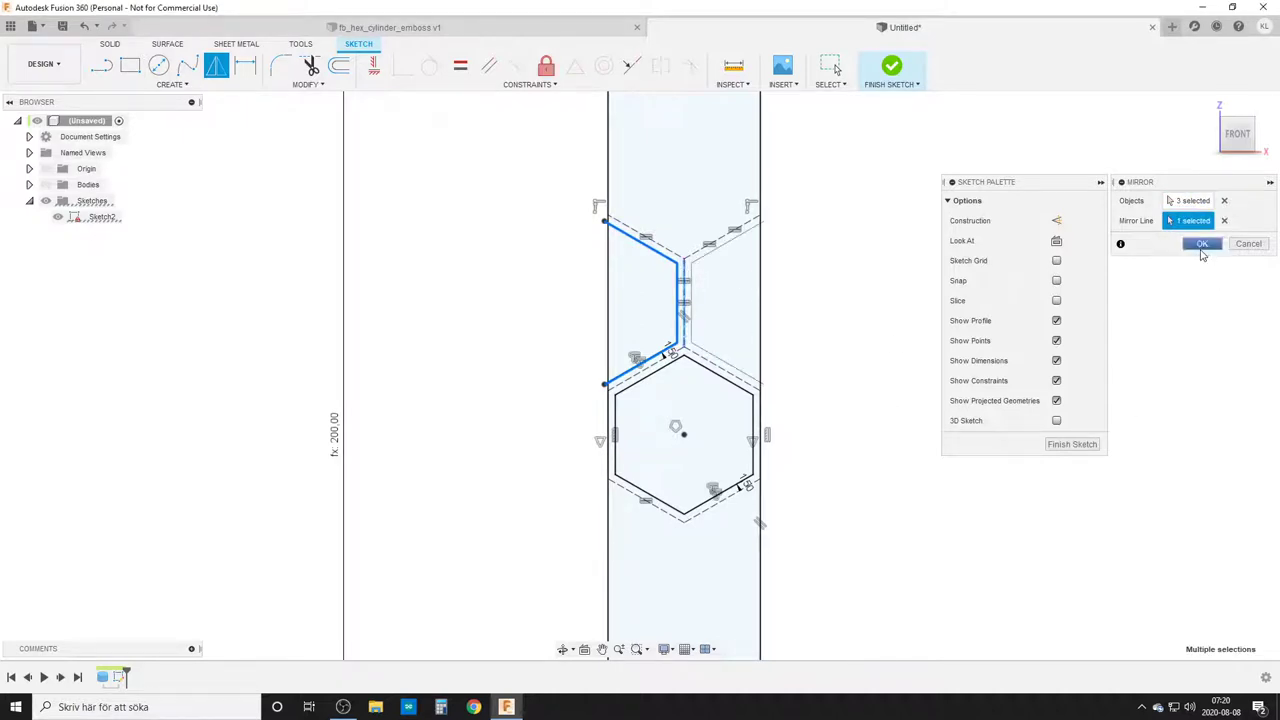
{"action": "left_click", "coordinate": [1202, 244]}
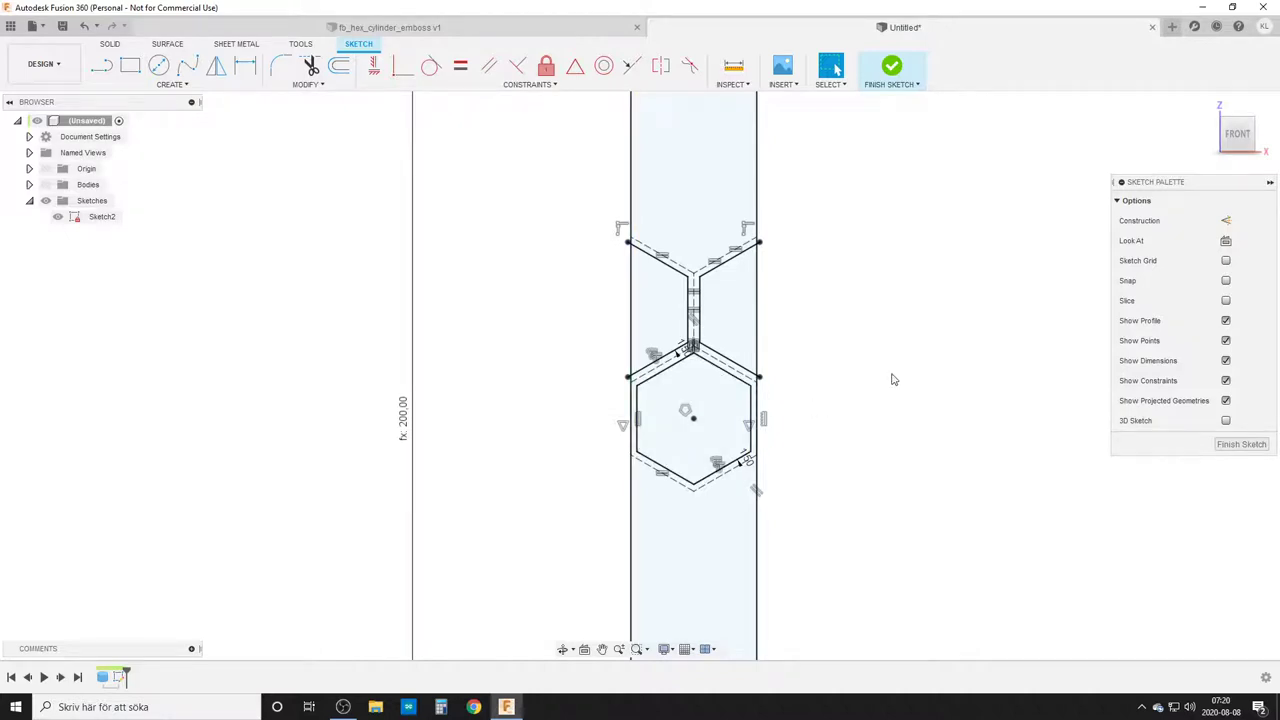
- Draw a line from the top Y junction to the hexagon's bottom vertex
{"action": "key", "text": "l"}
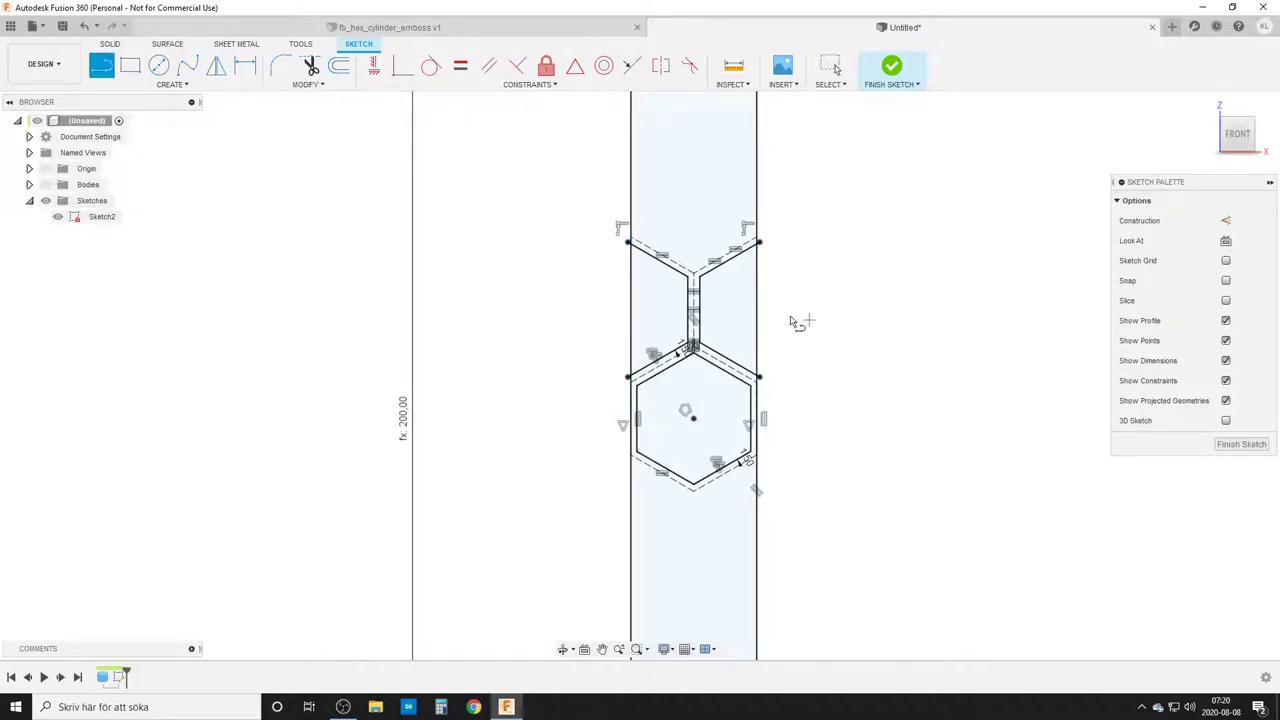
{"action": "left_click", "coordinate": [693, 272]}
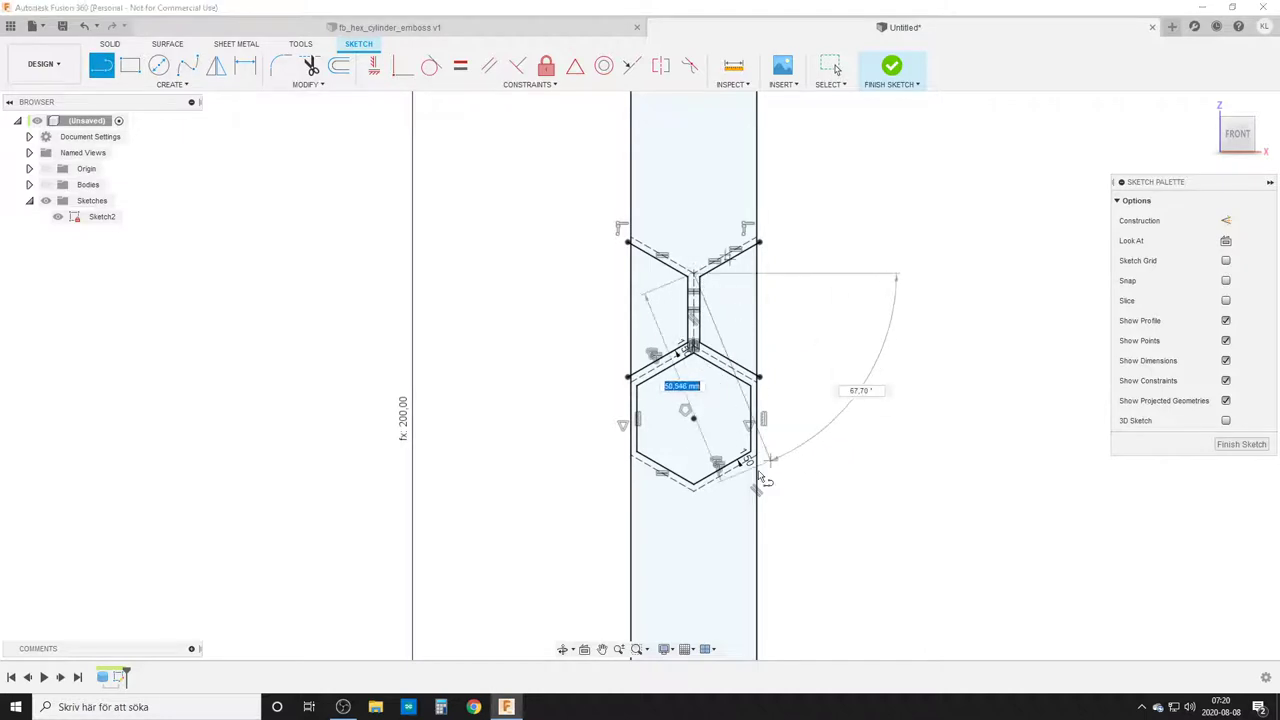
{"action": "left_click", "coordinate": [694, 489]}
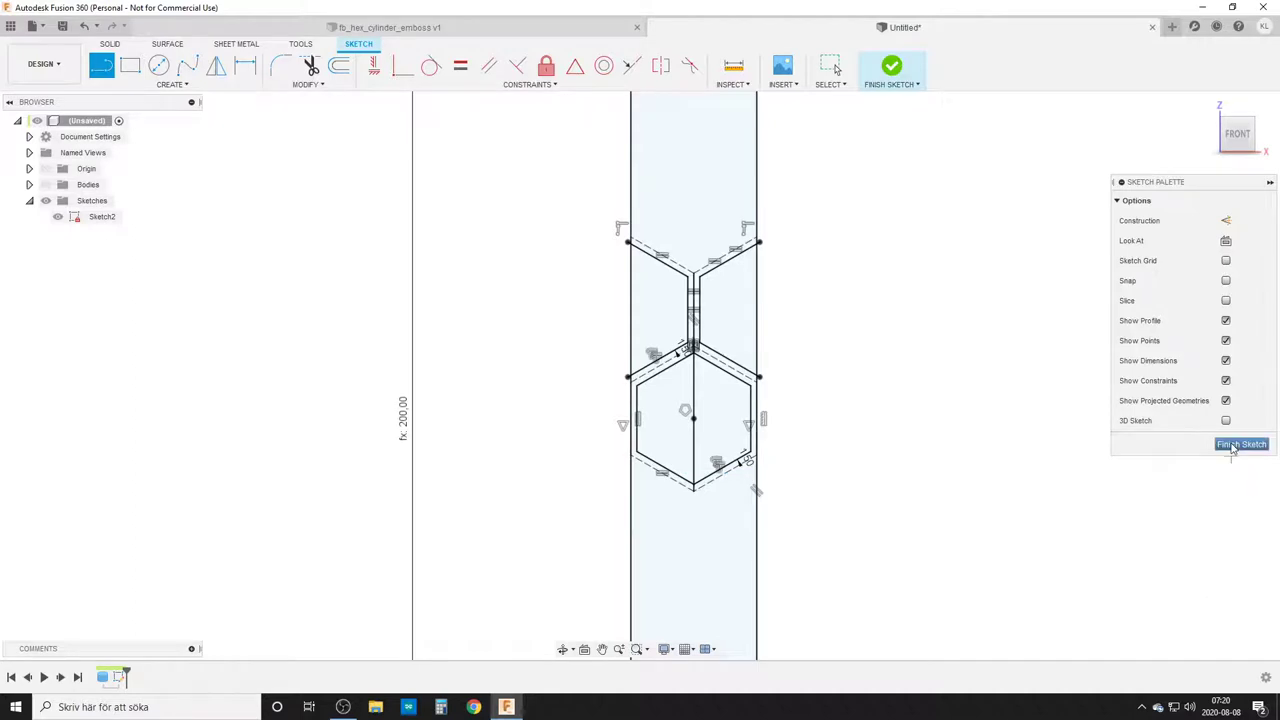
{"action": "key", "text": "Escape"}
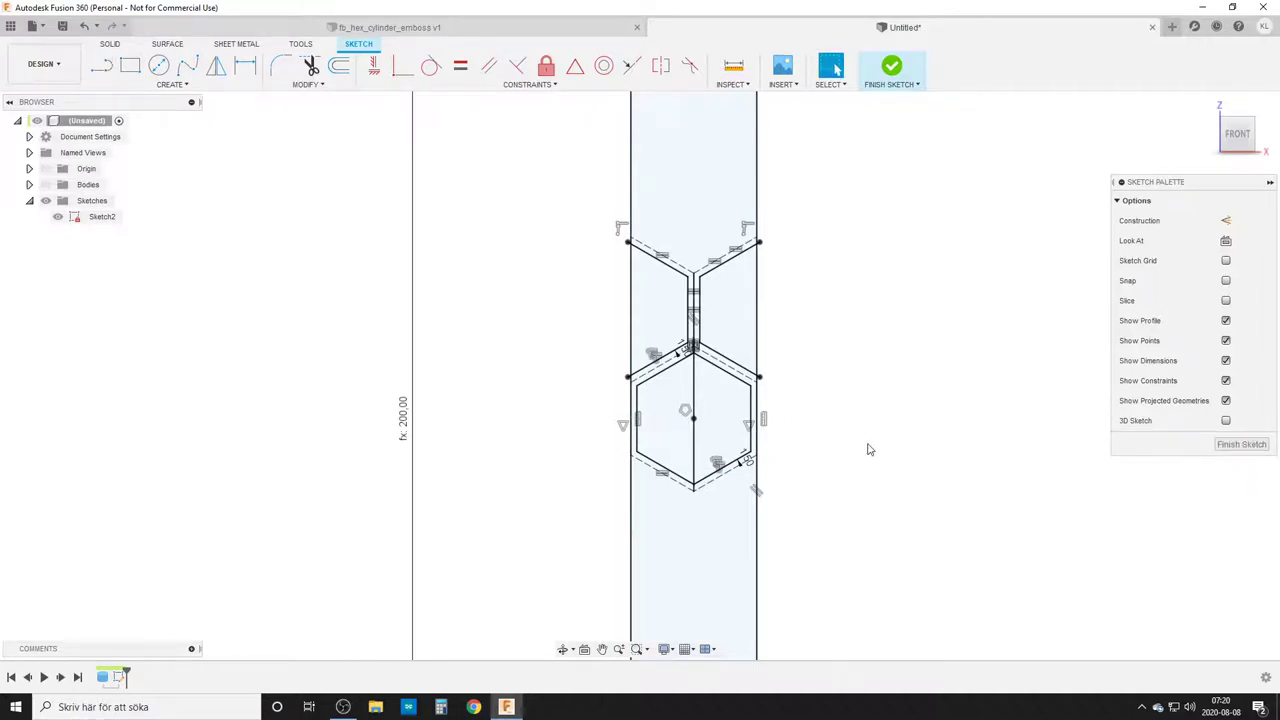
{"action": "type", "text": "srec"}
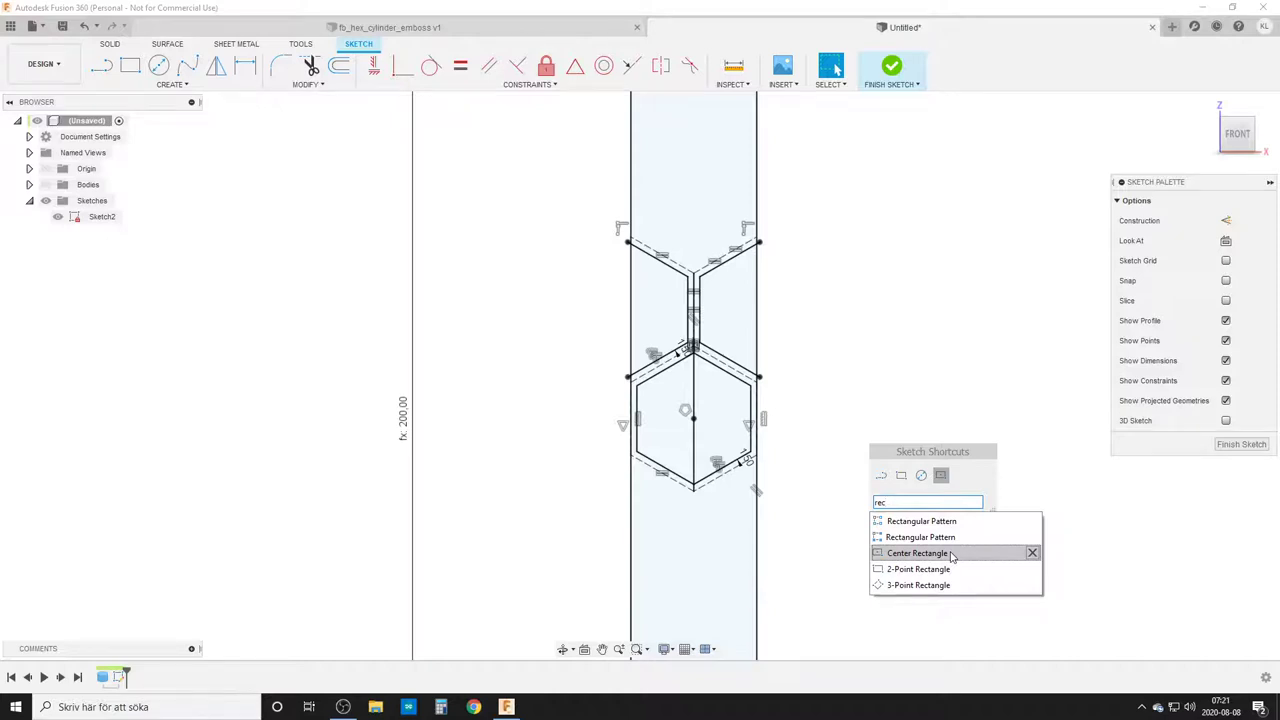
- Start a rectangular pattern with the twelve hexagon-chain lines as its objects
{"action": "left_click", "coordinate": [938, 521]}
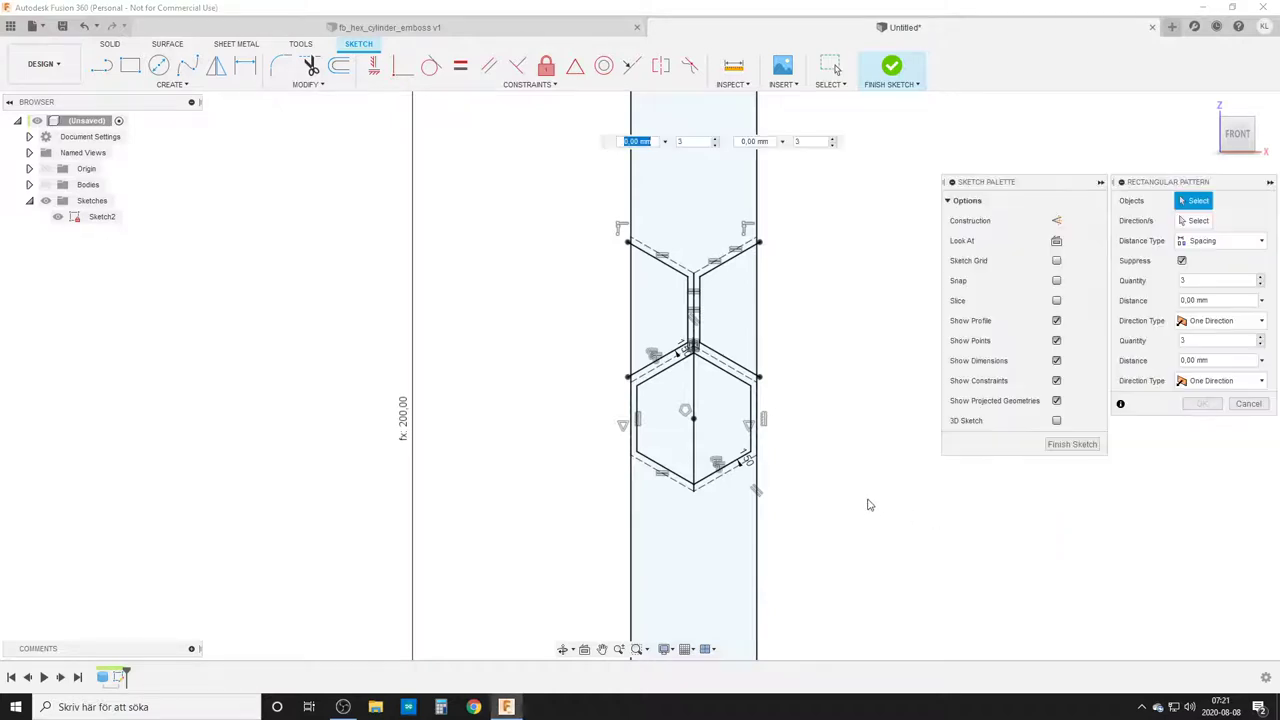
{"action": "scroll", "coordinate": [866, 503], "scroll_direction": "down", "scroll_amount": 3}
{"action": "middle_click_drag", "start_coordinate": [866, 503], "coordinate": [831, 452]}
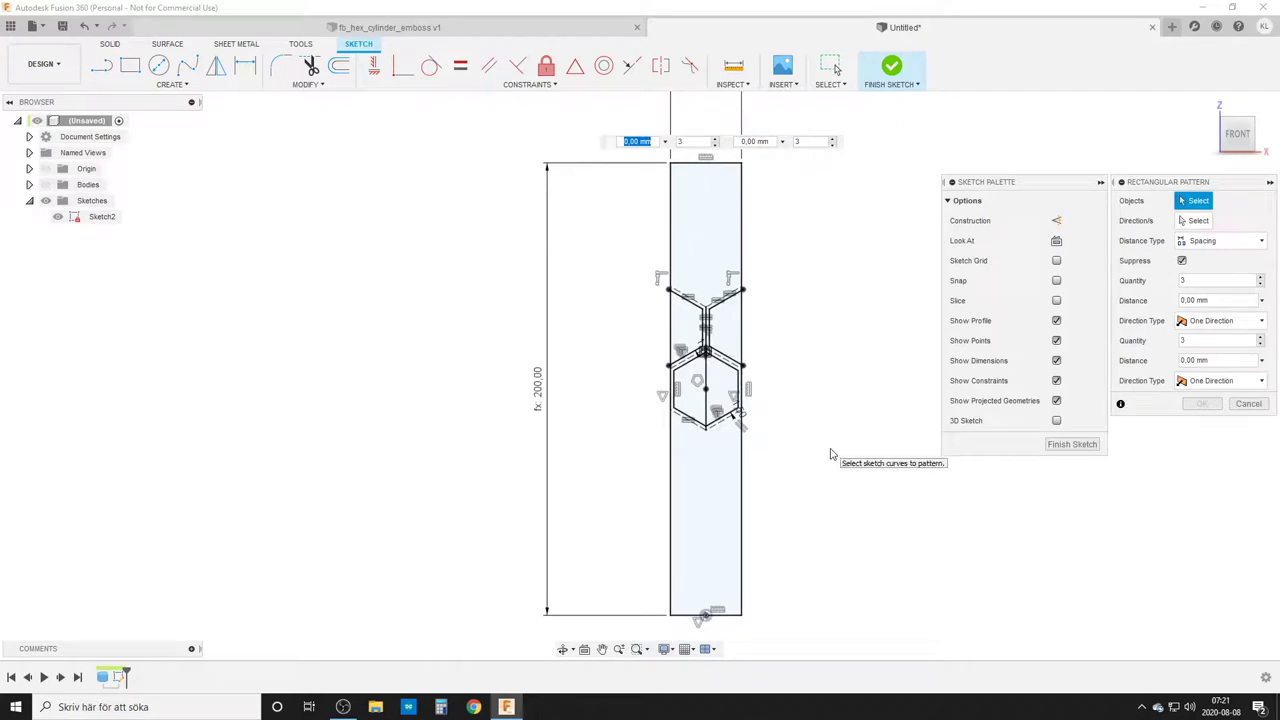
{"action": "scroll", "coordinate": [828, 454], "scroll_direction": "up", "scroll_amount": 2}
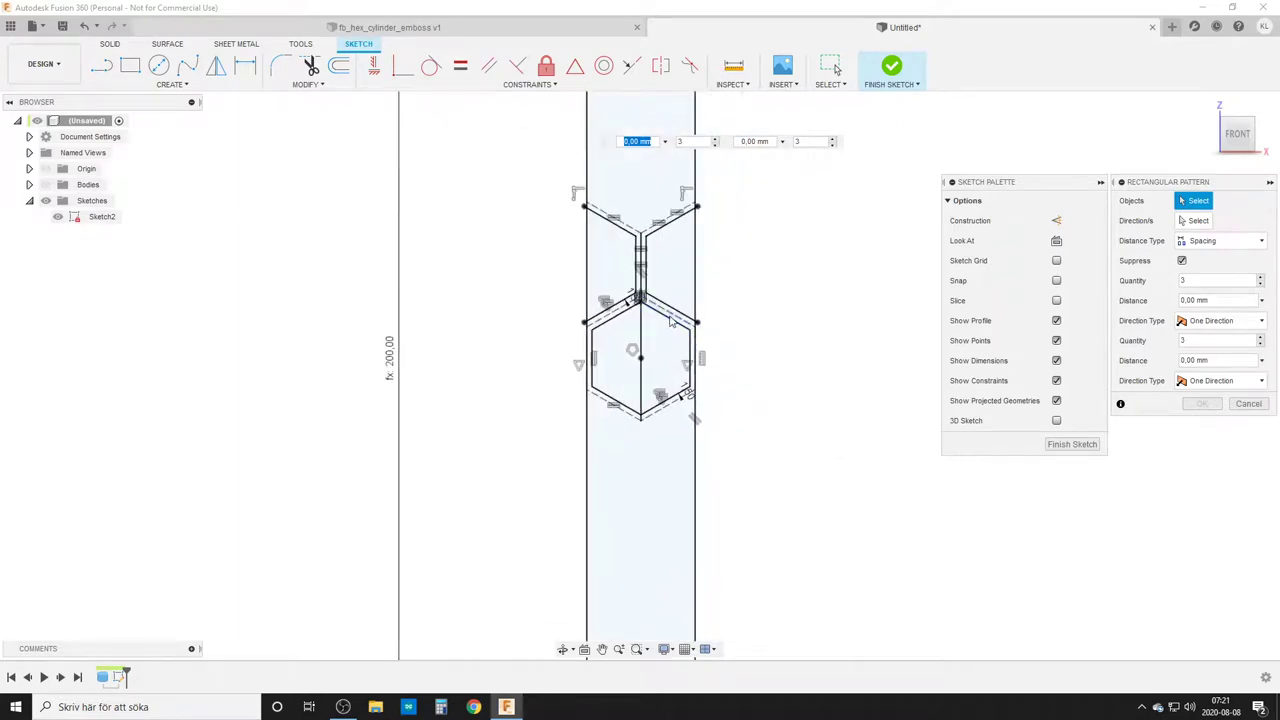
{"action": "left_click", "coordinate": [616, 222]}
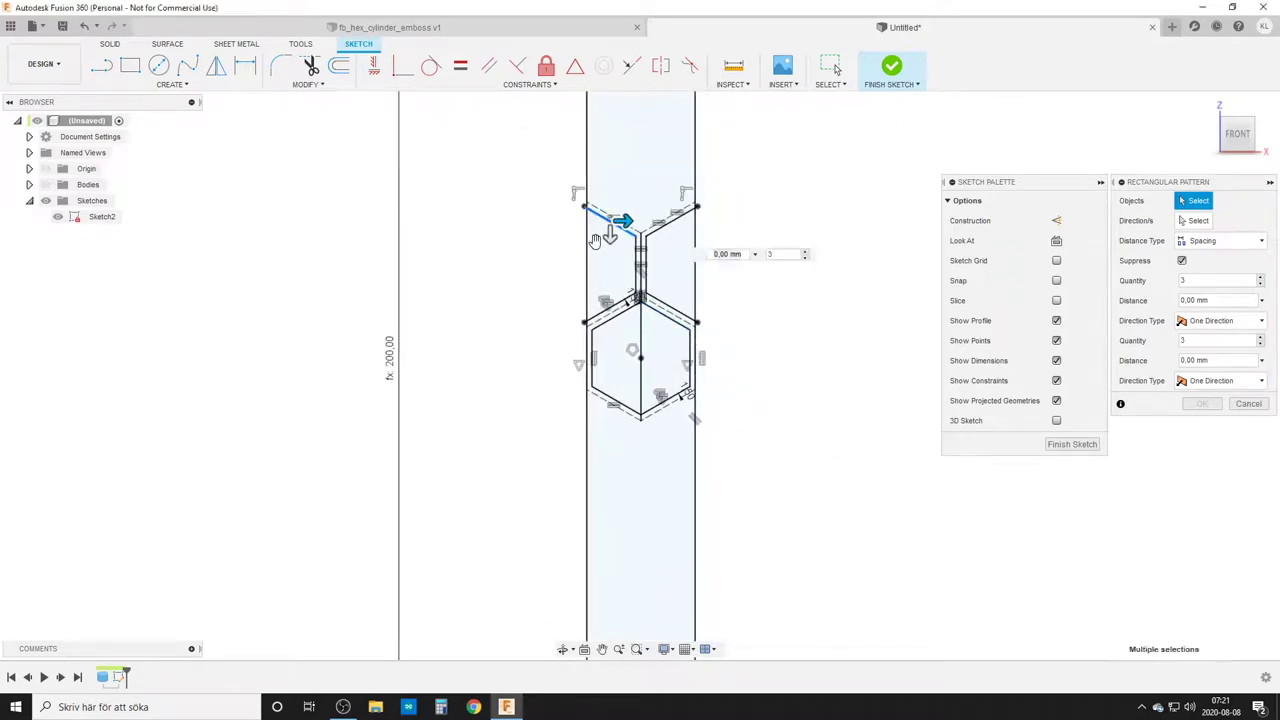
{"action": "left_click", "coordinate": [640, 265]}
{"action": "left_click", "coordinate": [614, 312]}
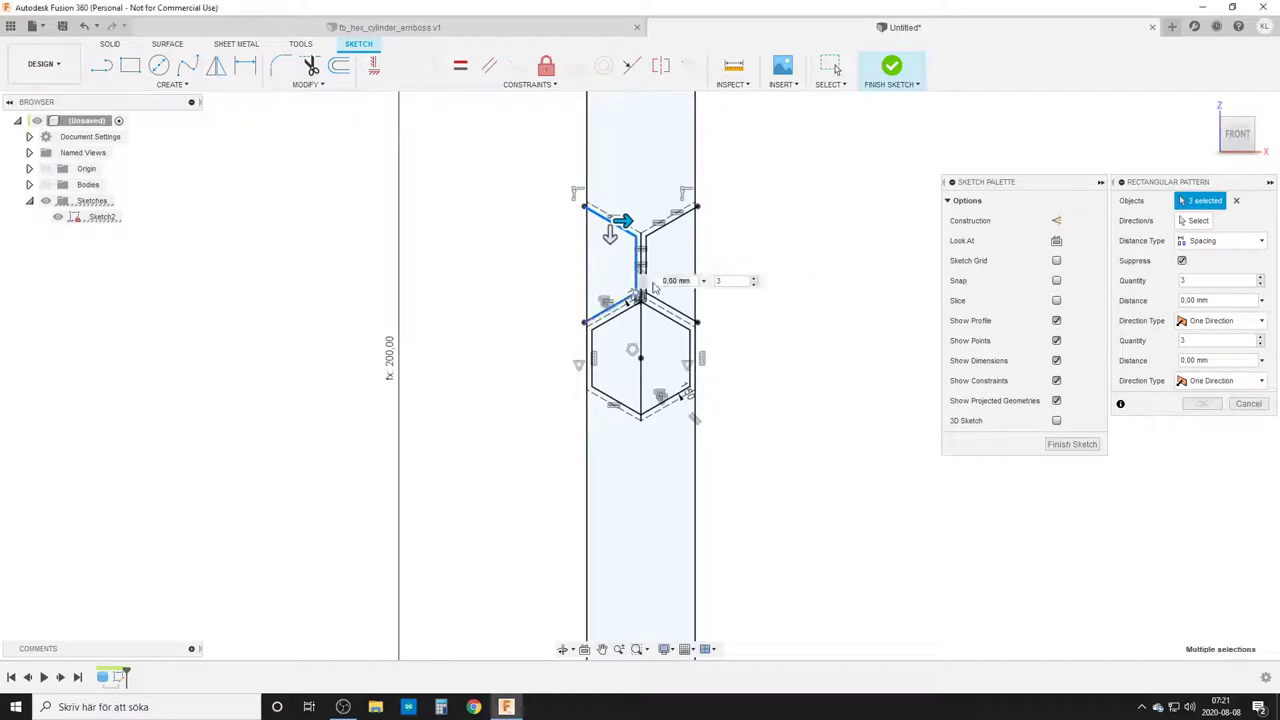
{"action": "left_click", "coordinate": [668, 221]}
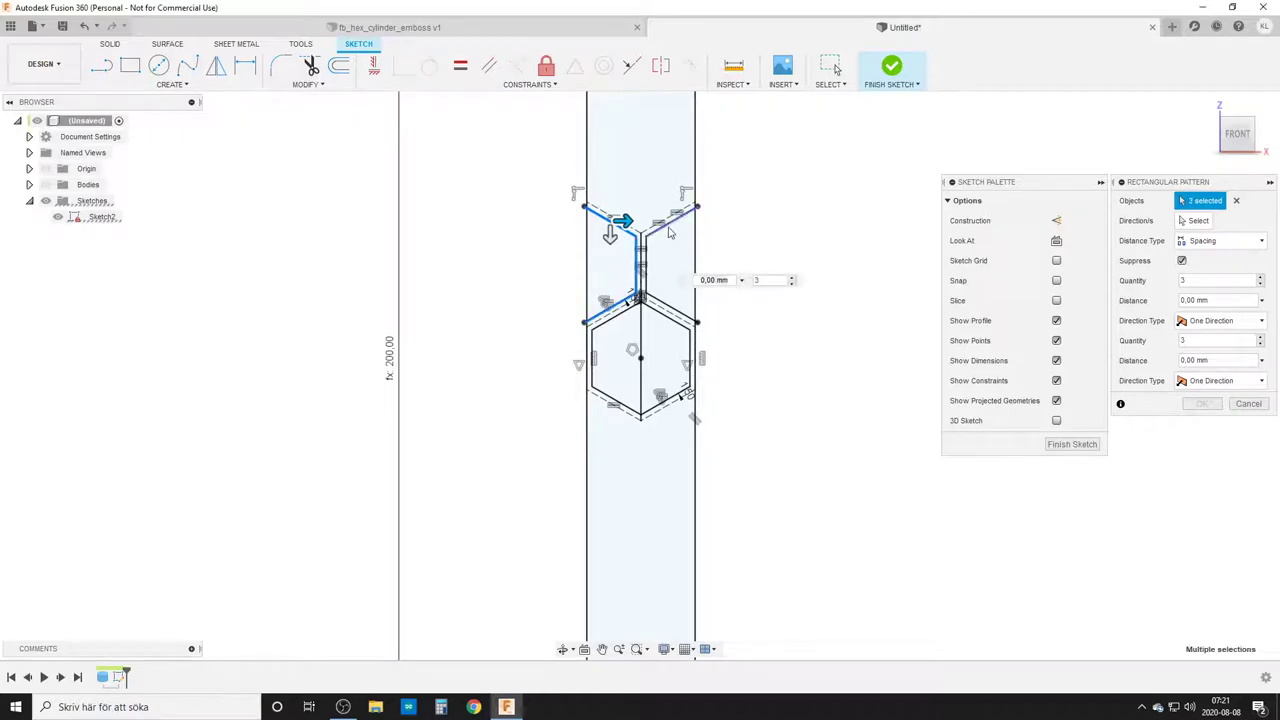
{"action": "left_click", "coordinate": [668, 307]}
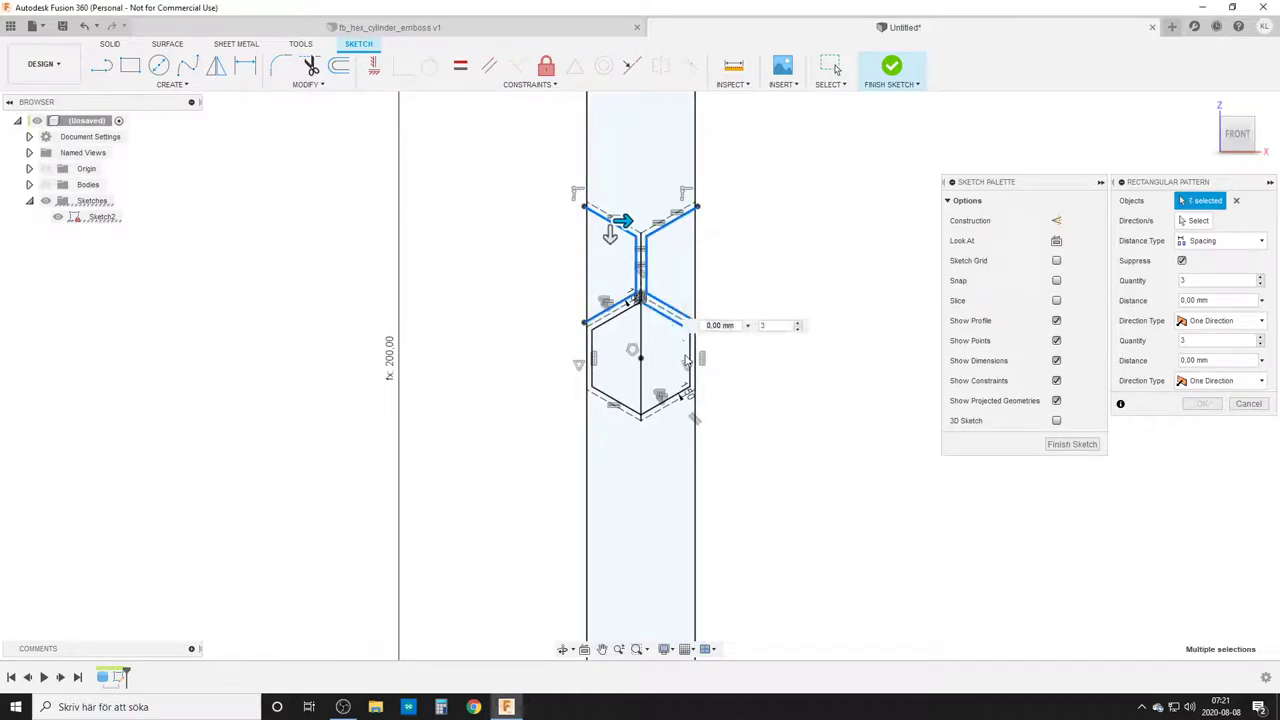
{"action": "left_click", "coordinate": [689, 362]}
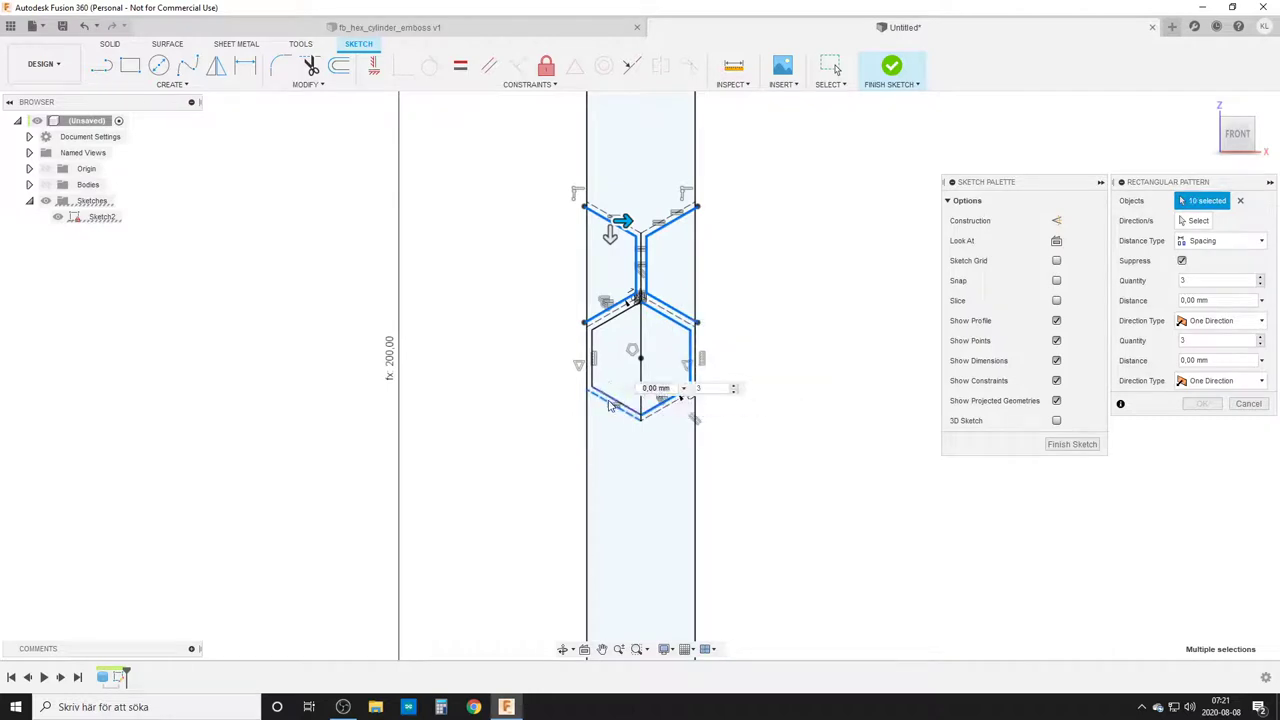
{"action": "left_click", "coordinate": [612, 400]}
{"action": "left_click", "coordinate": [592, 372]}
{"action": "left_click", "coordinate": [597, 391]}
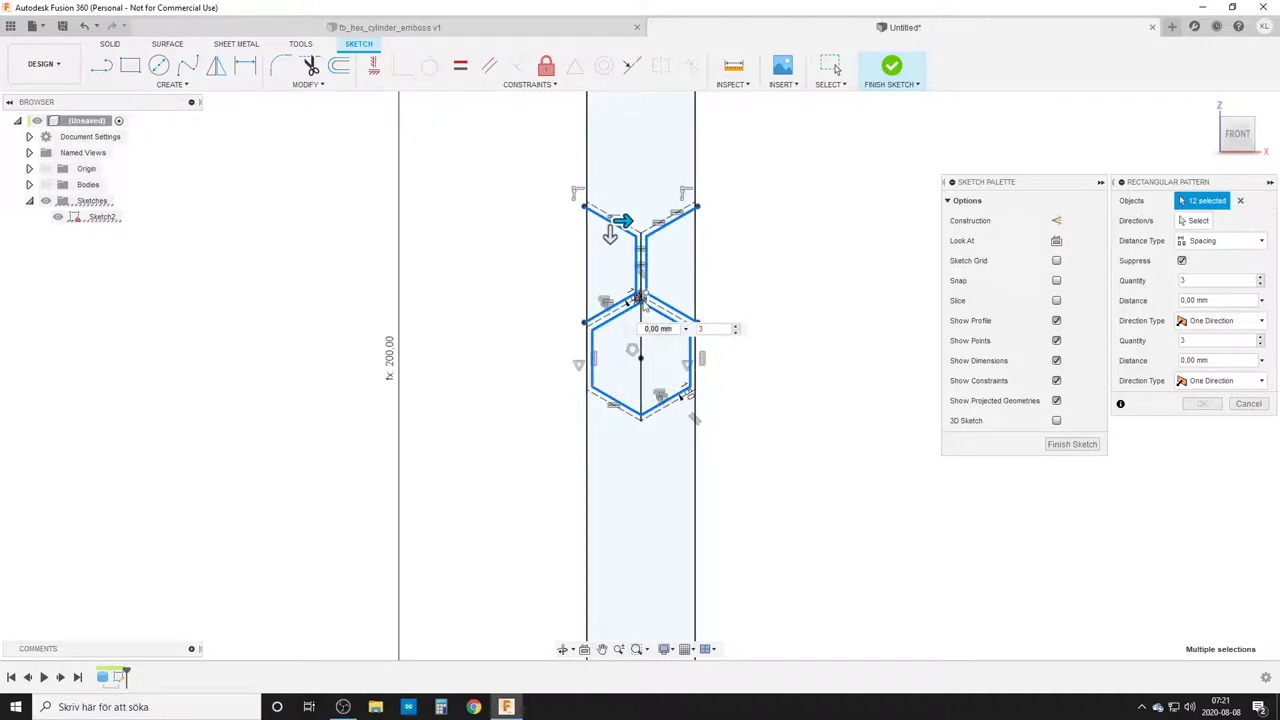
- Use the sketch's vertical centre line as the pattern direction
{"action": "key", "text": "Tab"}
{"action": "key", "text": "Tab"}
{"action": "key", "text": "Tab"}
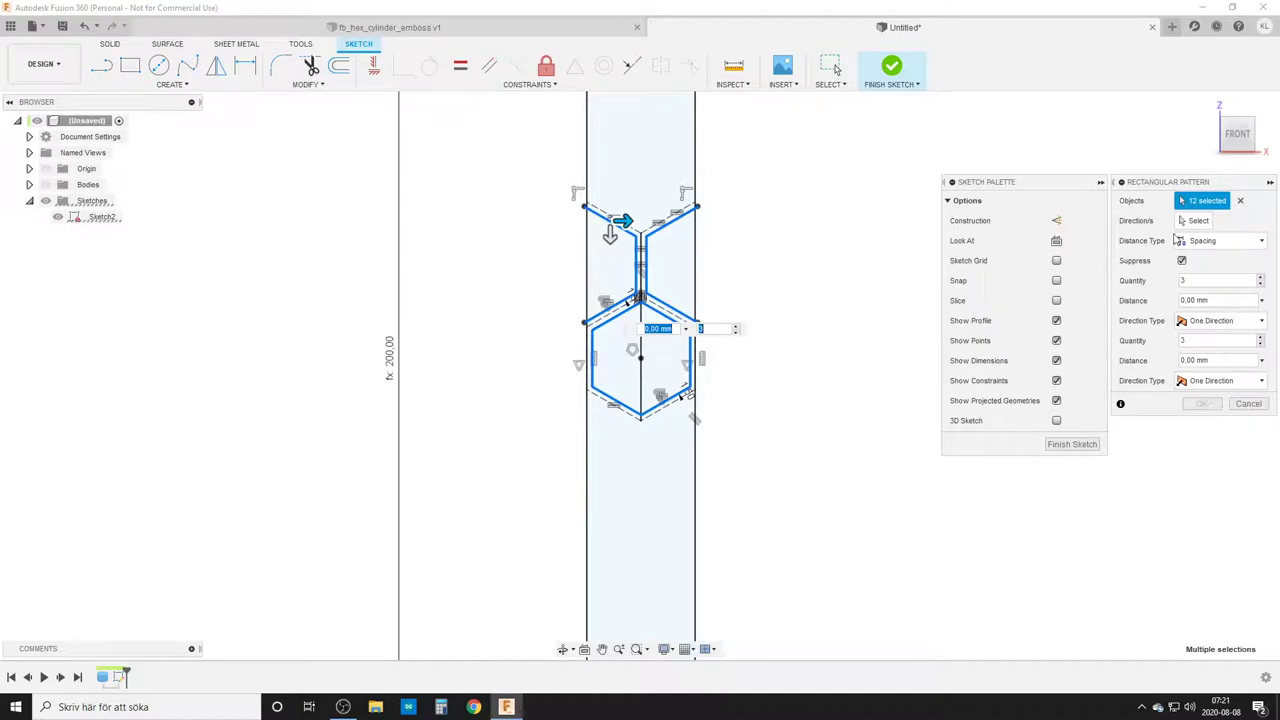
{"action": "left_click", "coordinate": [1193, 221]}
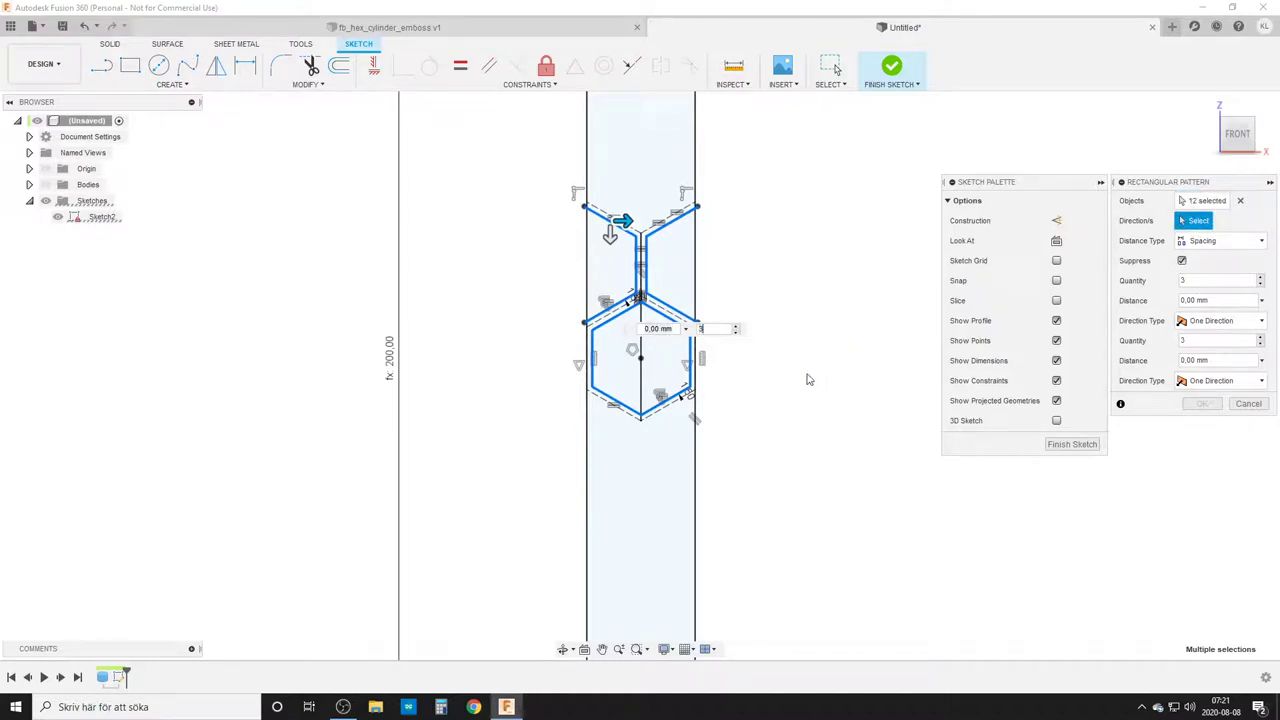
{"action": "left_click", "coordinate": [642, 380]}
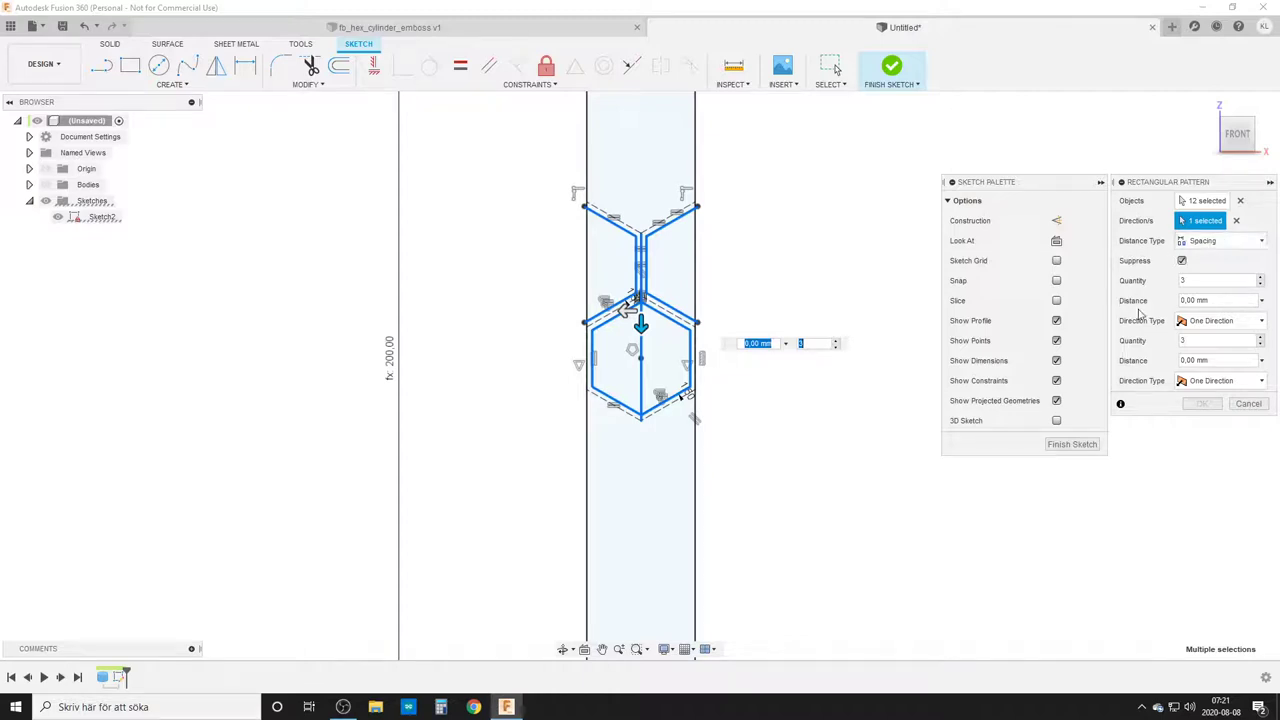
- Set the pattern spacing to 54,414 mm and the direction type to Symmetric
{"action": "key", "text": "Tab"}
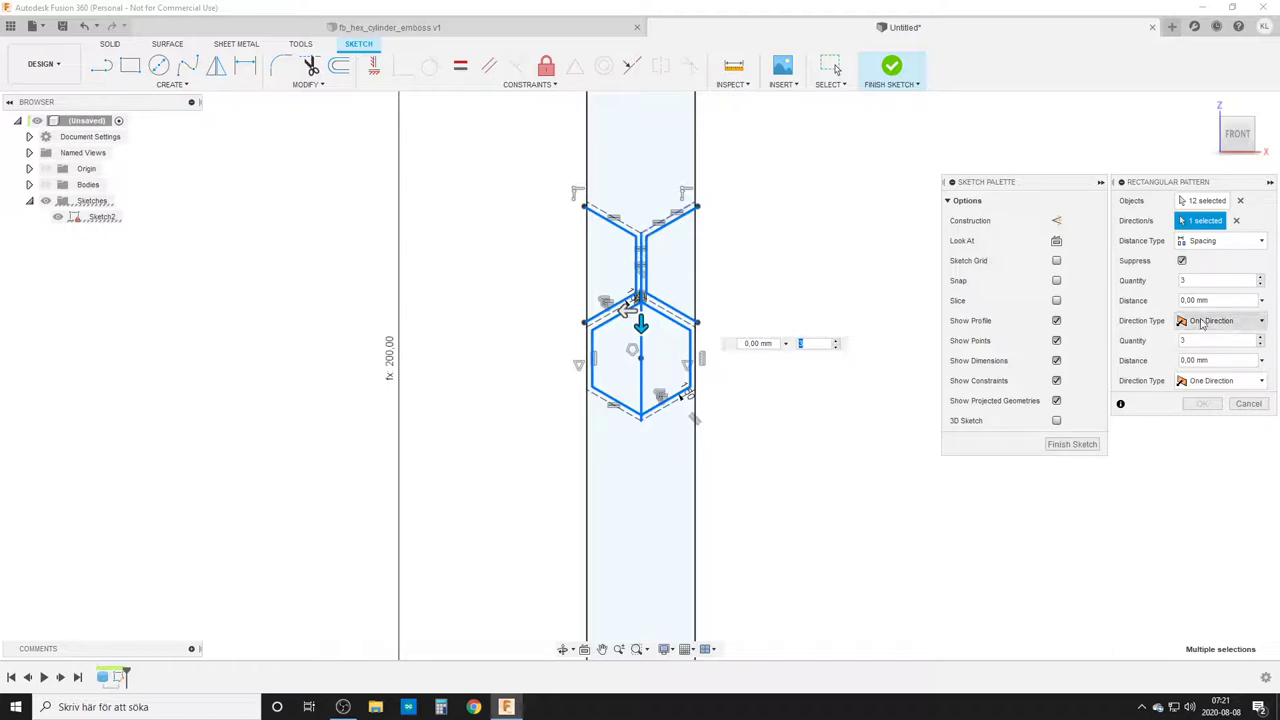
{"action": "left_click", "coordinate": [1262, 303]}
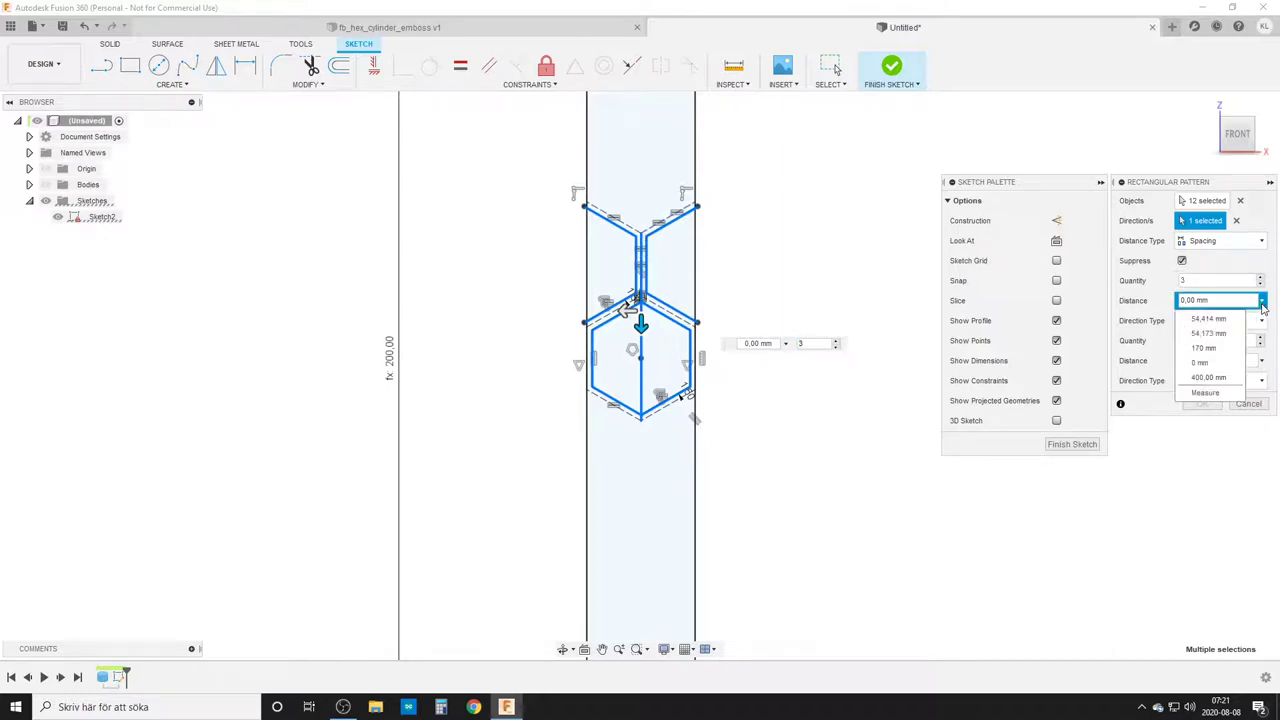
{"action": "left_click", "coordinate": [1204, 392]}
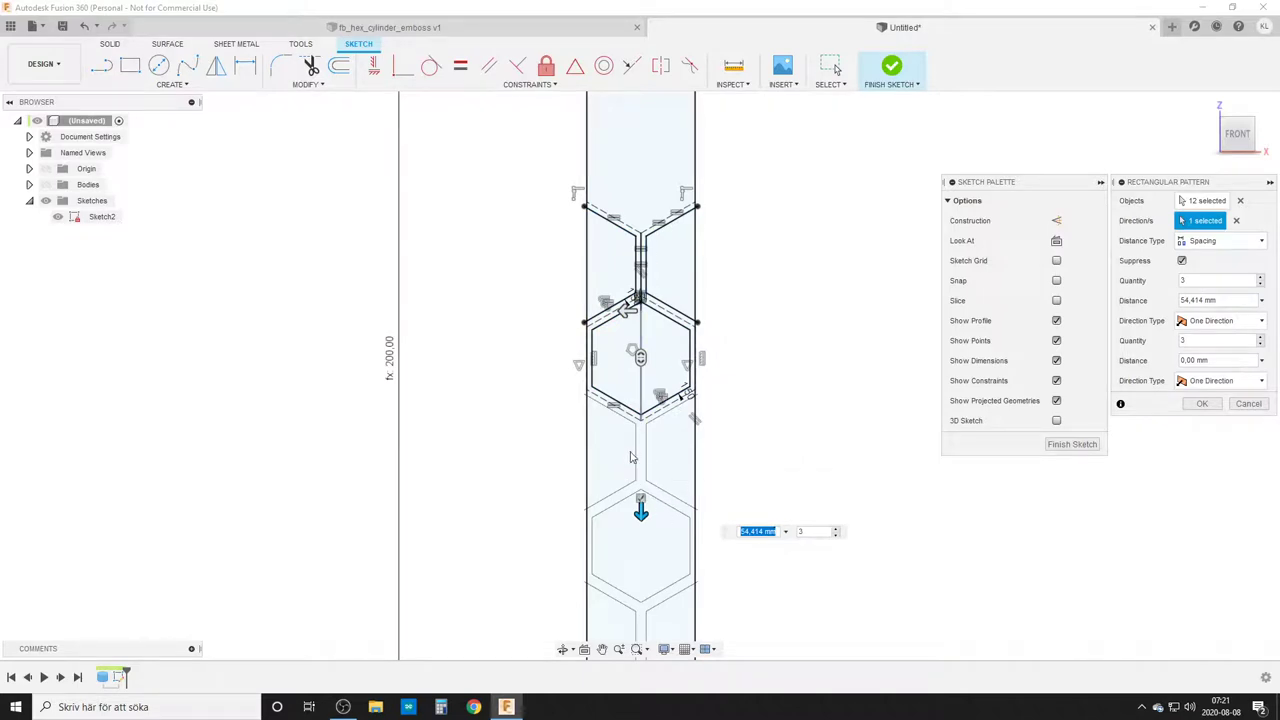
{"action": "scroll", "coordinate": [662, 320], "scroll_direction": "down", "scroll_amount": 3}
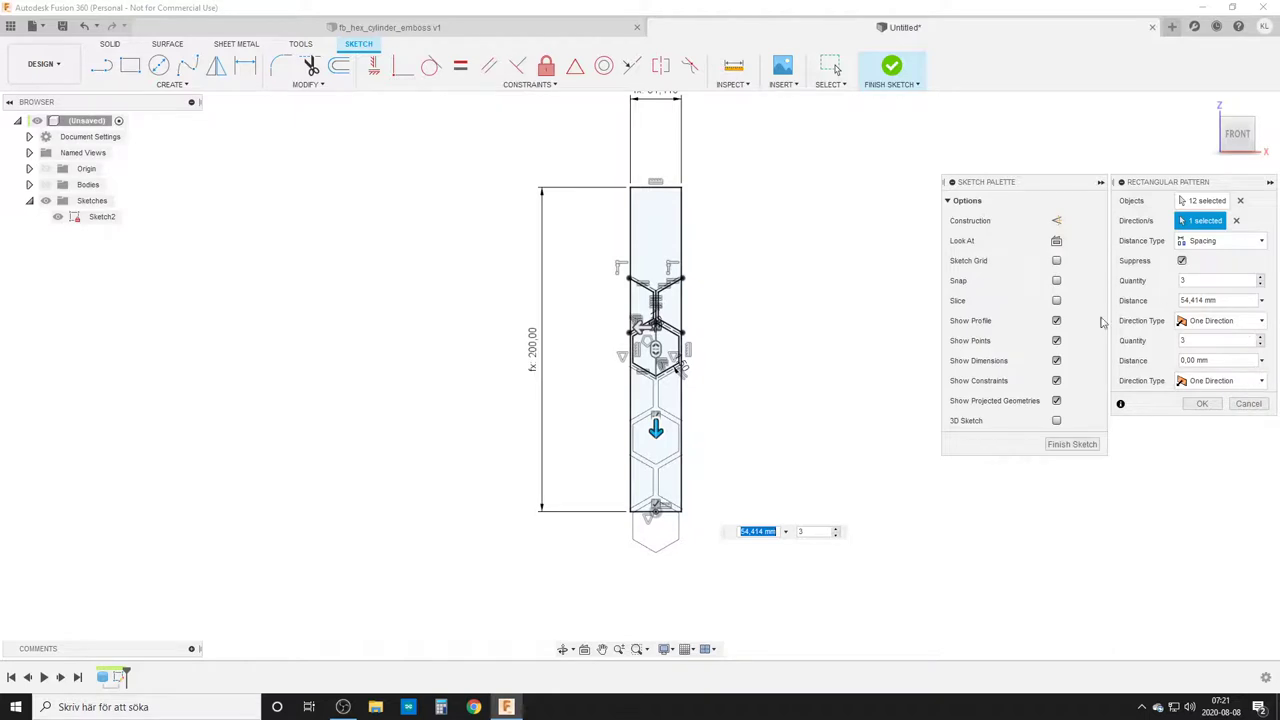
{"action": "left_click", "coordinate": [1266, 322]}
{"action": "left_click", "coordinate": [1205, 355]}
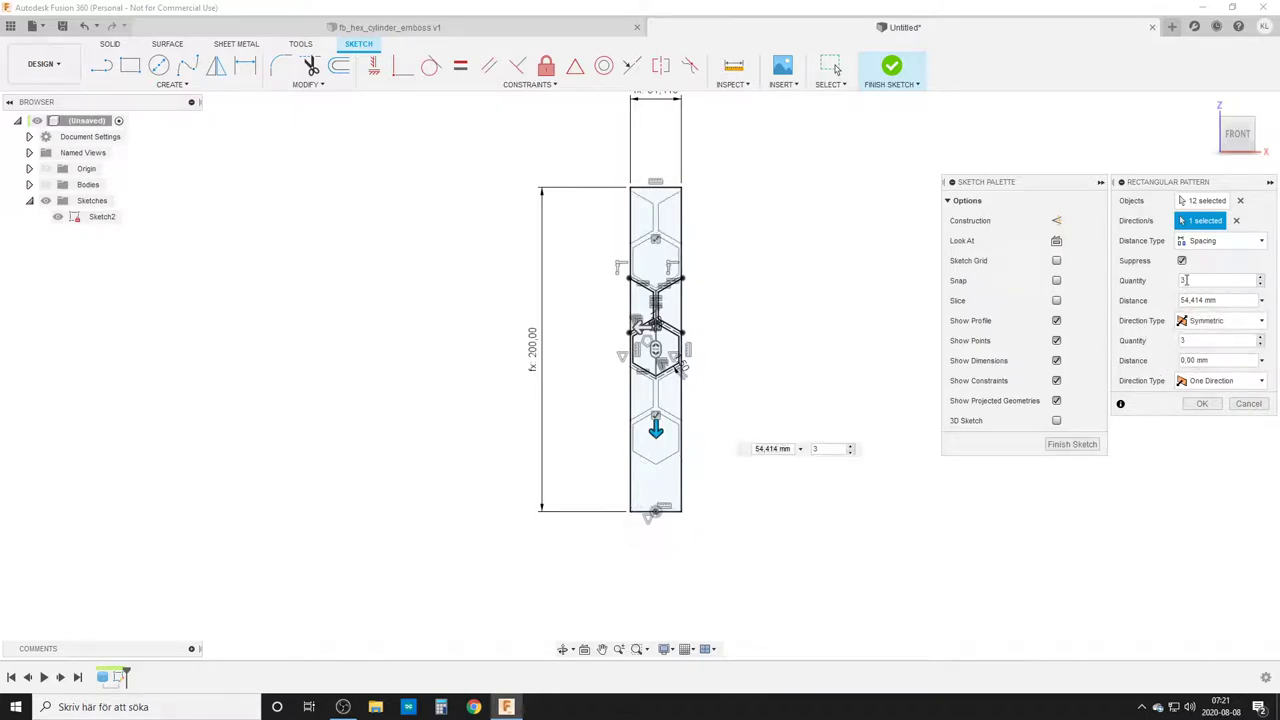
- Set the pattern quantity to 10 and accept the rectangular pattern
{"action": "left_click_drag", "start_coordinate": [1186, 282], "coordinate": [1161, 280]}
{"action": "type", "text": "10"}
{"action": "key", "text": "Return"}
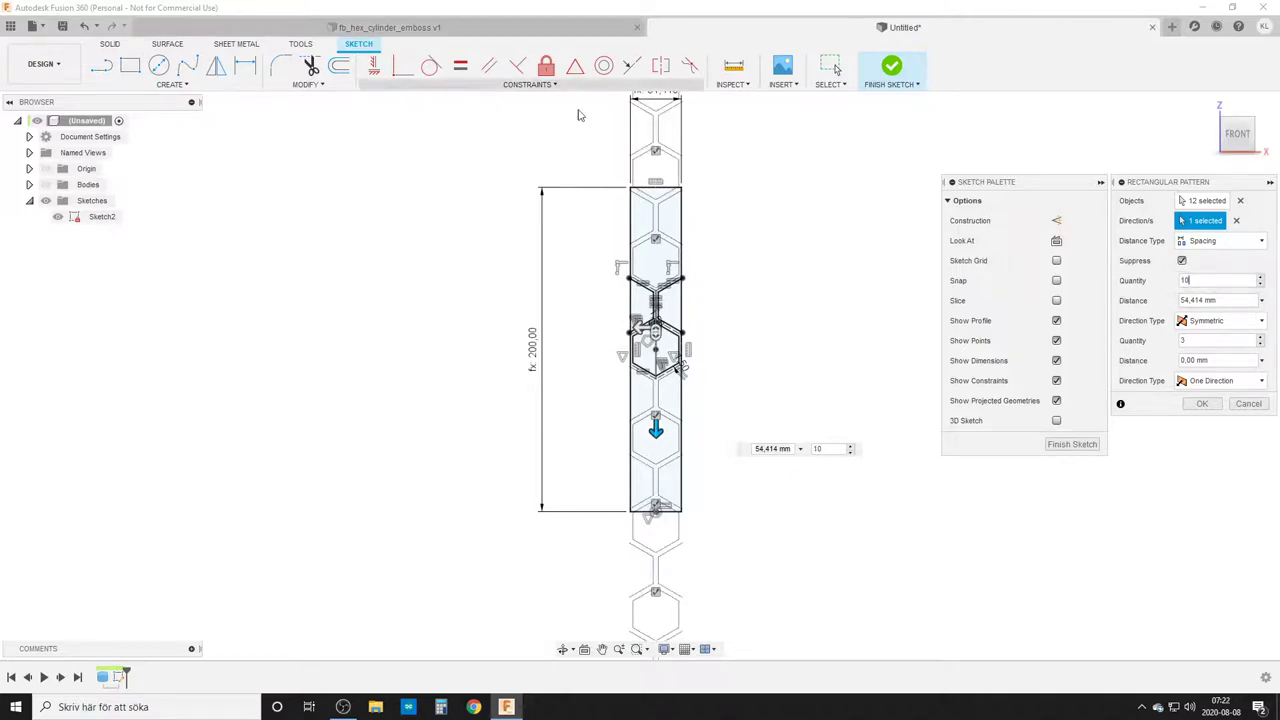
{"action": "scroll", "coordinate": [751, 377], "scroll_direction": "down", "scroll_amount": 5}
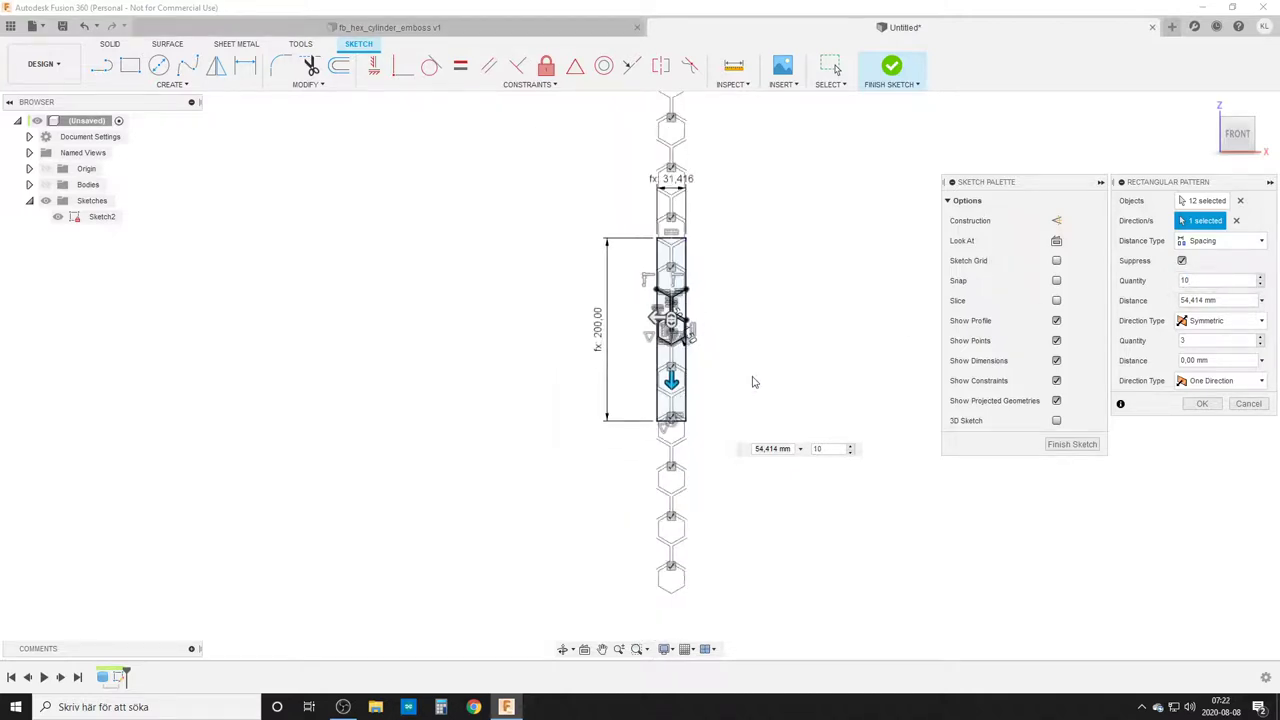
{"action": "left_click", "coordinate": [1203, 405]}
{"action": "scroll", "coordinate": [913, 425], "scroll_direction": "up", "scroll_amount": 6}
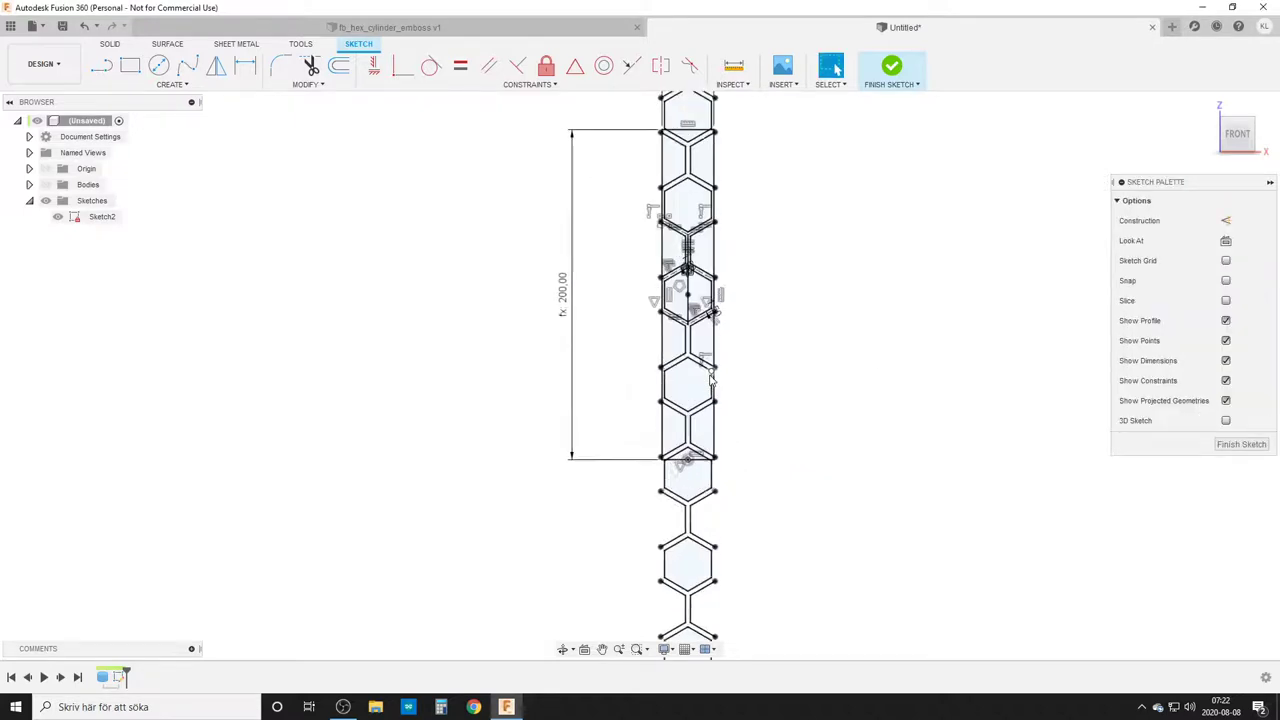
- Finish Sketch2 to return to solid modelling
{"action": "left_click", "coordinate": [1246, 452]}
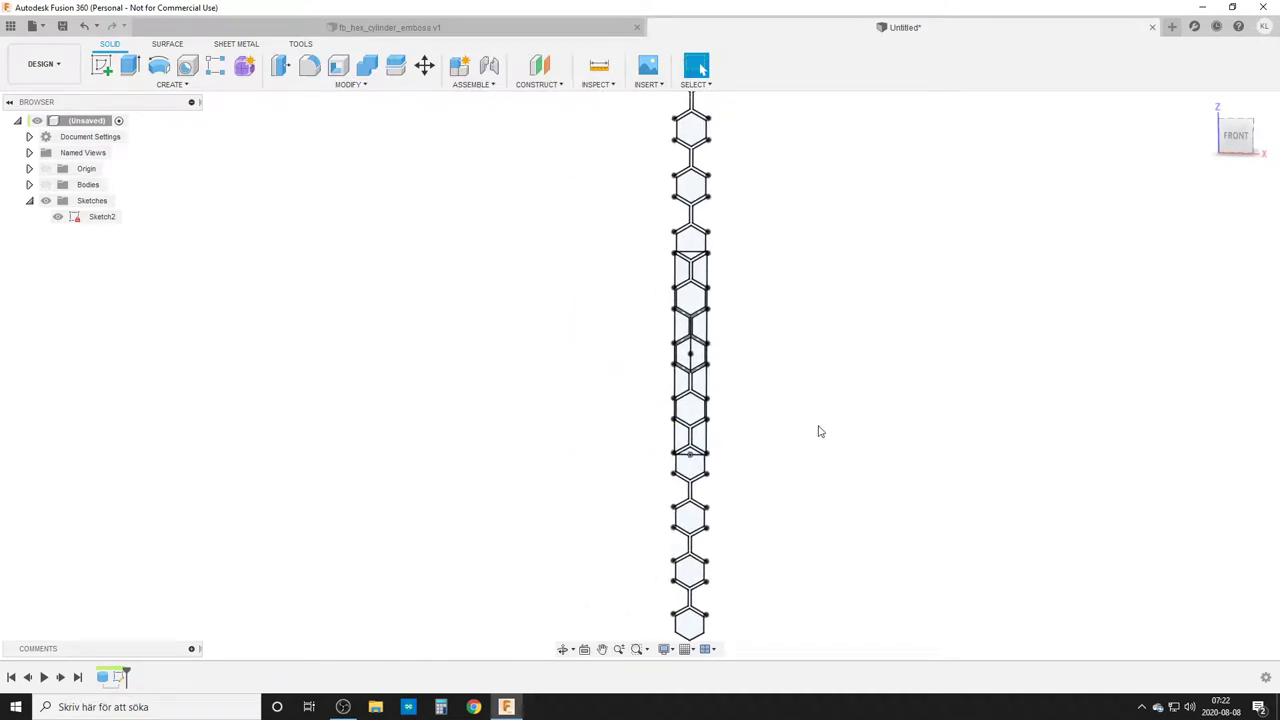
- Start Emboss via the 'emb' search and choose the hexagon sketch as its profile
{"action": "key", "text": "s"}
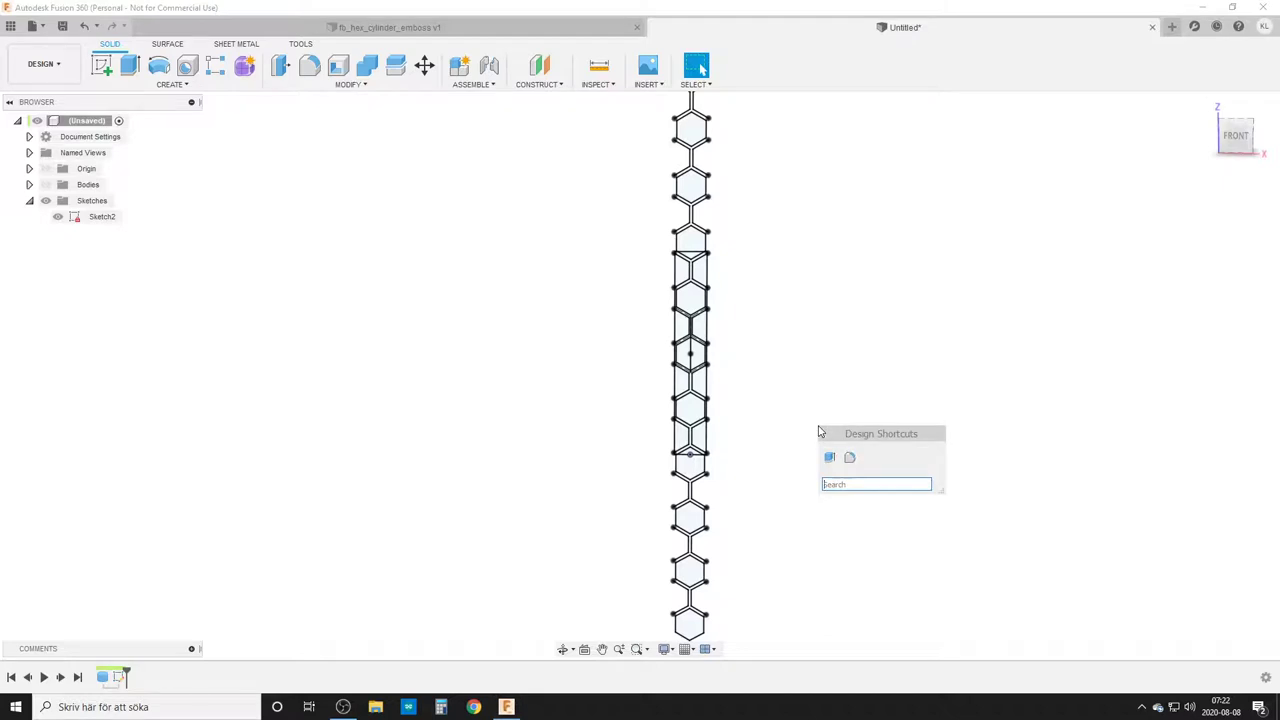
{"action": "type", "text": "emb"}
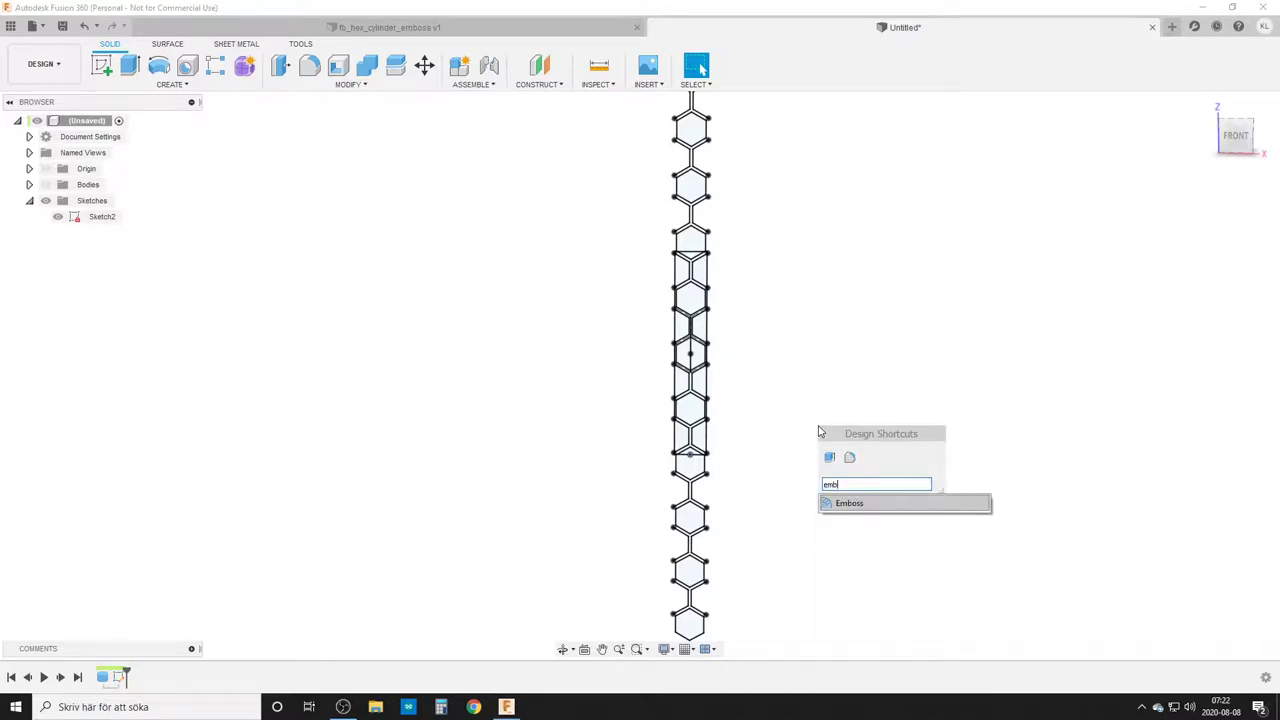
{"action": "left_click", "coordinate": [868, 505]}
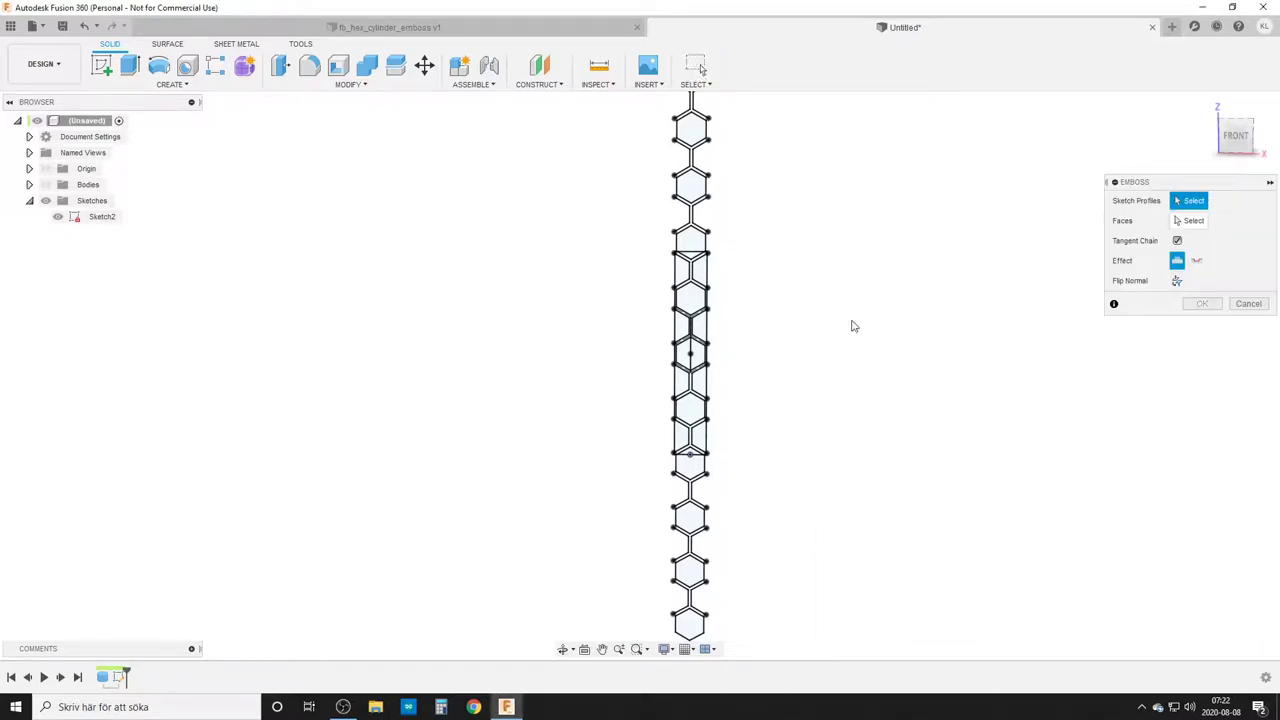
{"action": "scroll", "coordinate": [766, 337], "scroll_direction": "up", "scroll_amount": 5}
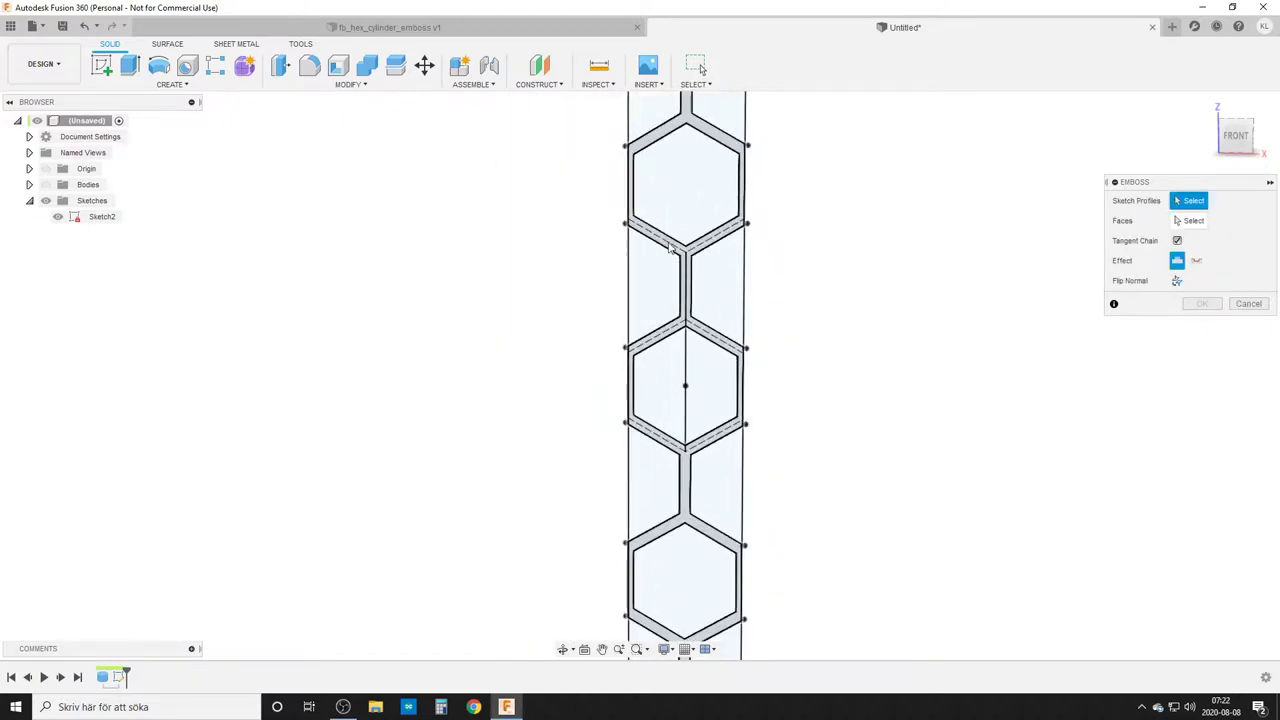
{"action": "left_click", "coordinate": [668, 244]}
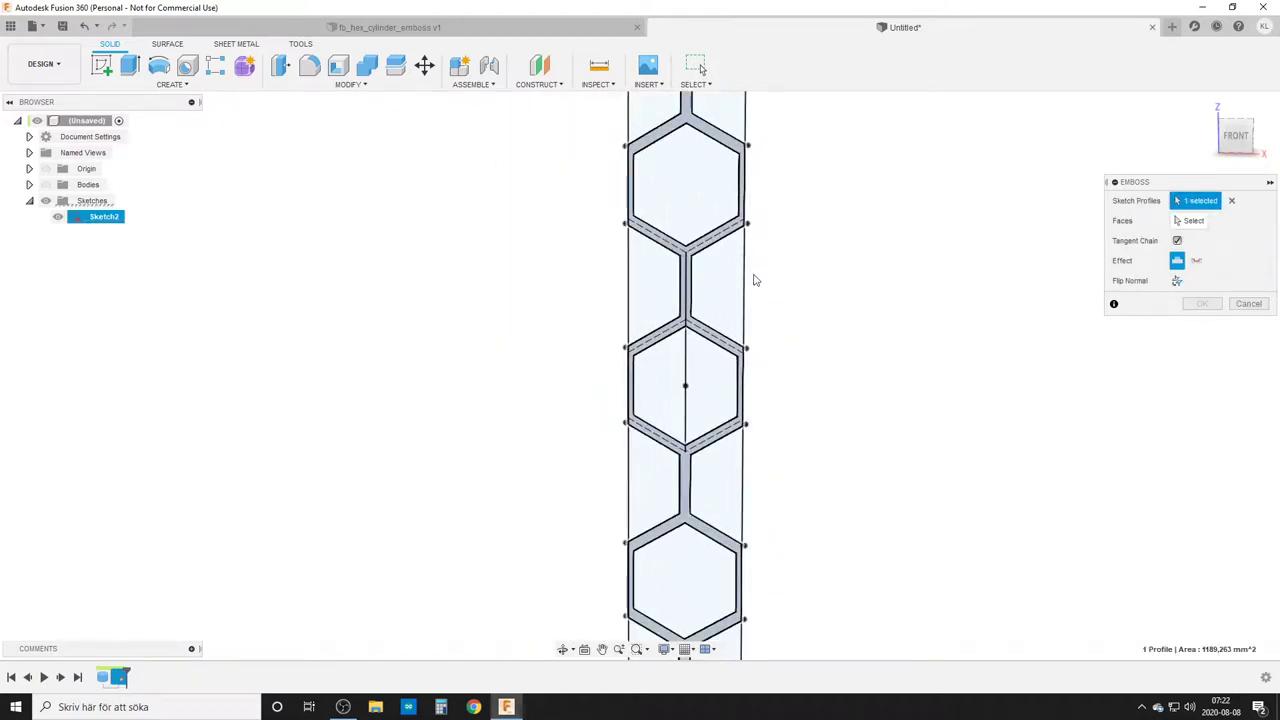
{"action": "scroll", "coordinate": [920, 366], "scroll_direction": "down", "scroll_amount": 3}
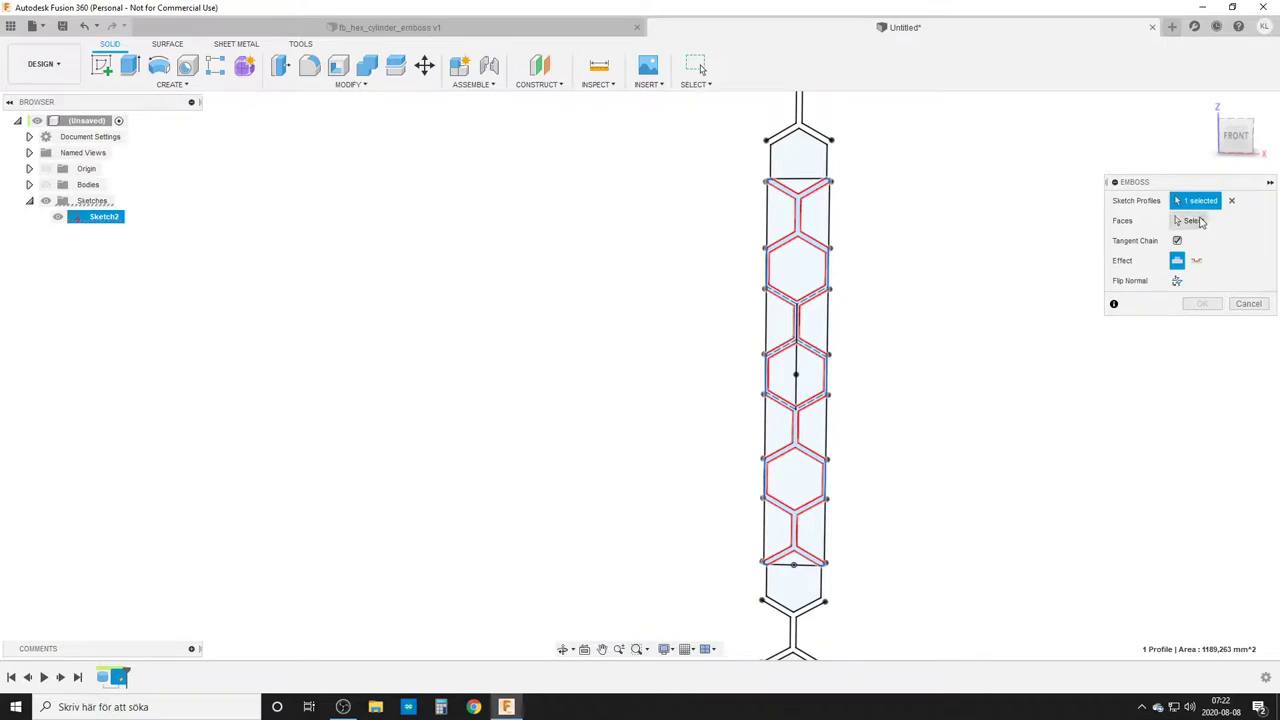
- Show the body again and emboss the profile 2.00 mm onto the cylinder's side face
{"action": "left_click", "coordinate": [45, 184]}
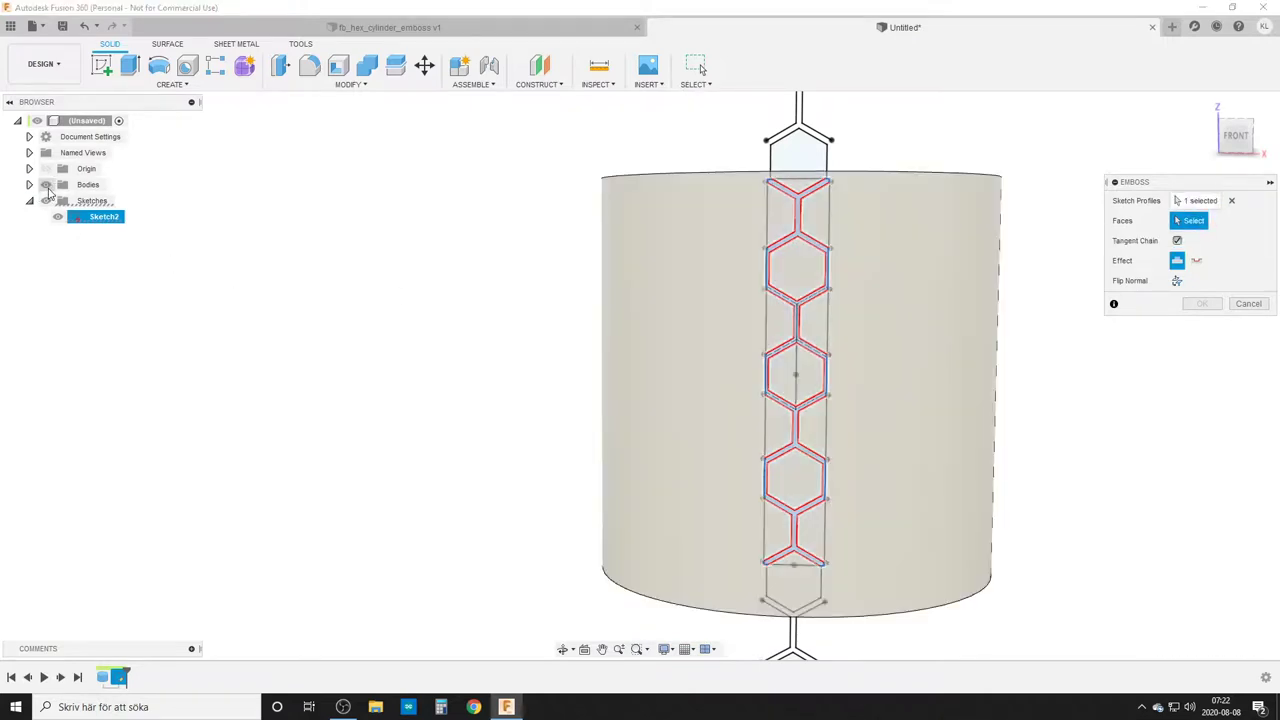
{"action": "left_click", "coordinate": [930, 304]}
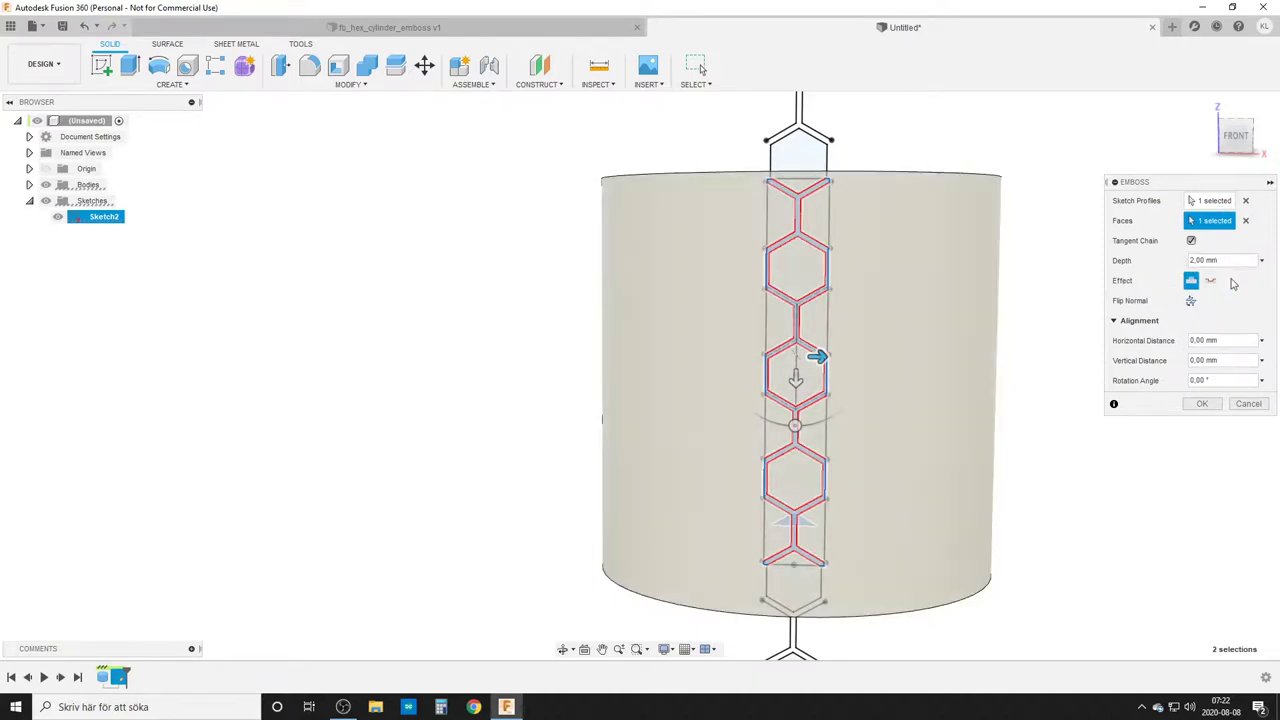
{"action": "middle_click_drag", "start_coordinate": [969, 377], "coordinate": [881, 374], "text": "shift"}
{"action": "middle_click_drag", "start_coordinate": [1022, 380], "coordinate": [1029, 430], "text": "shift"}
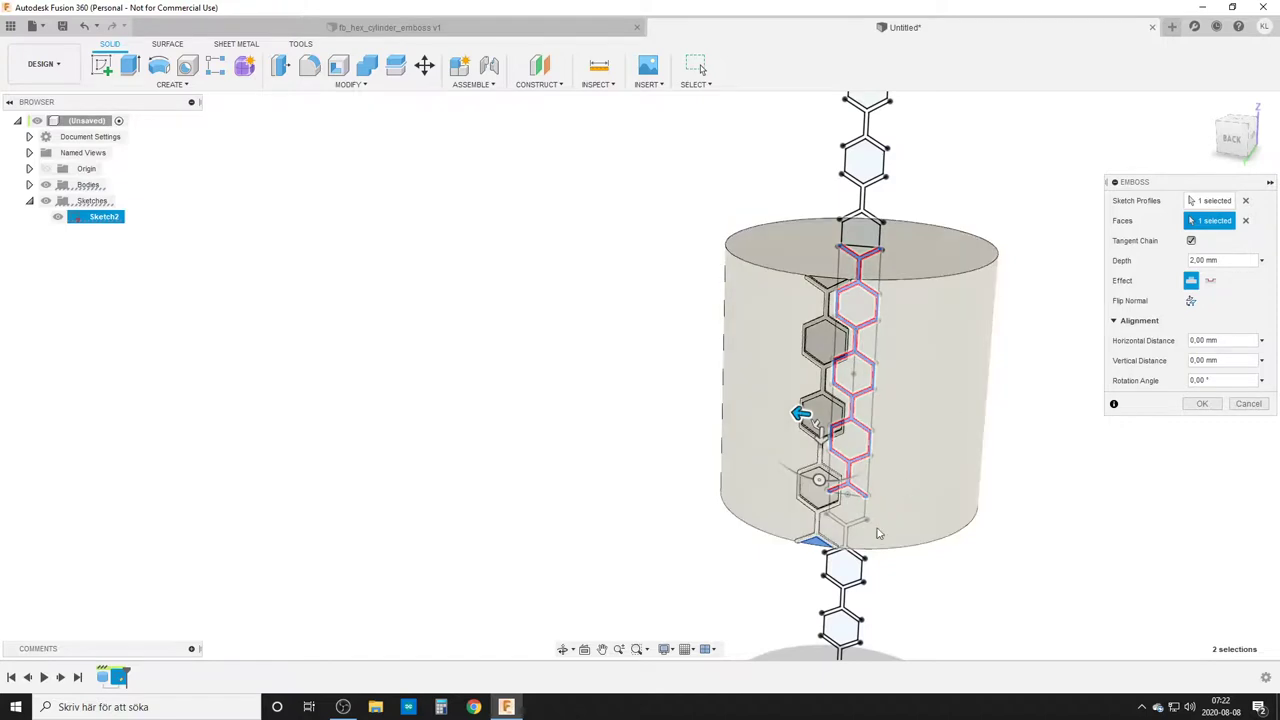
{"action": "left_click", "coordinate": [1202, 405]}
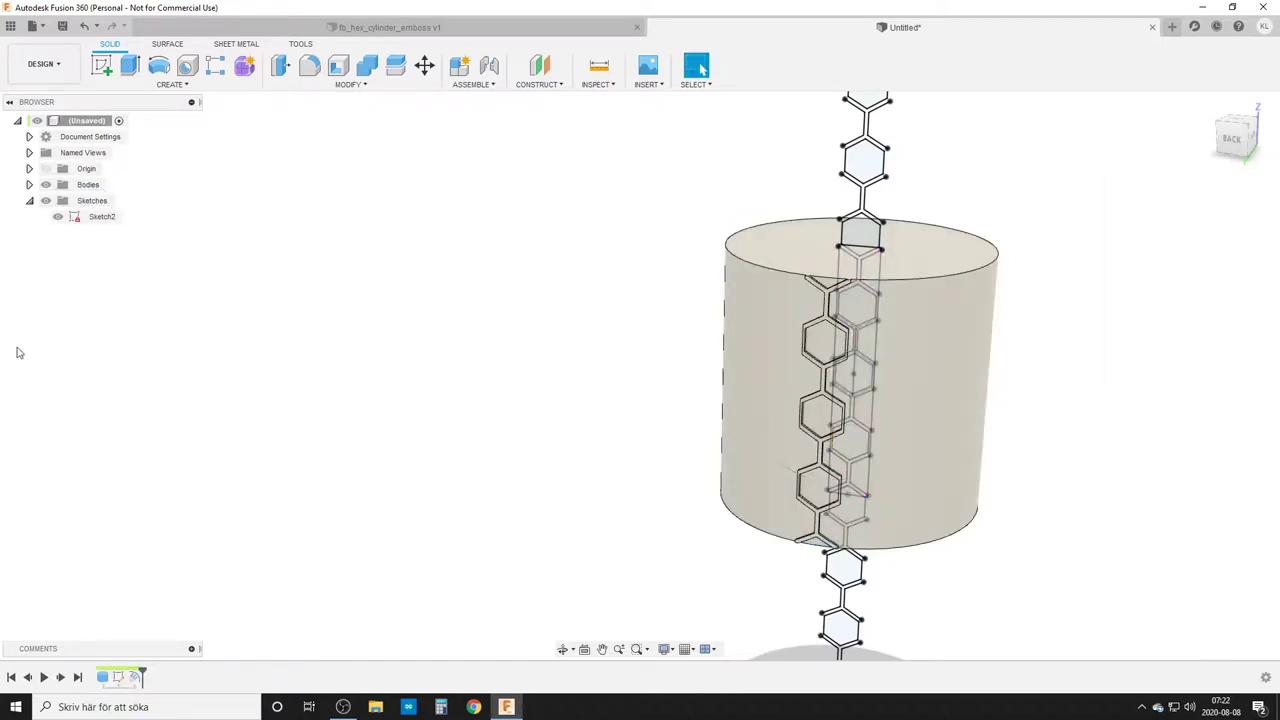
- Circular-pattern the emboss feature around the cylinder axis with quantity Nr_Hex
{"action": "left_click", "coordinate": [45, 201]}
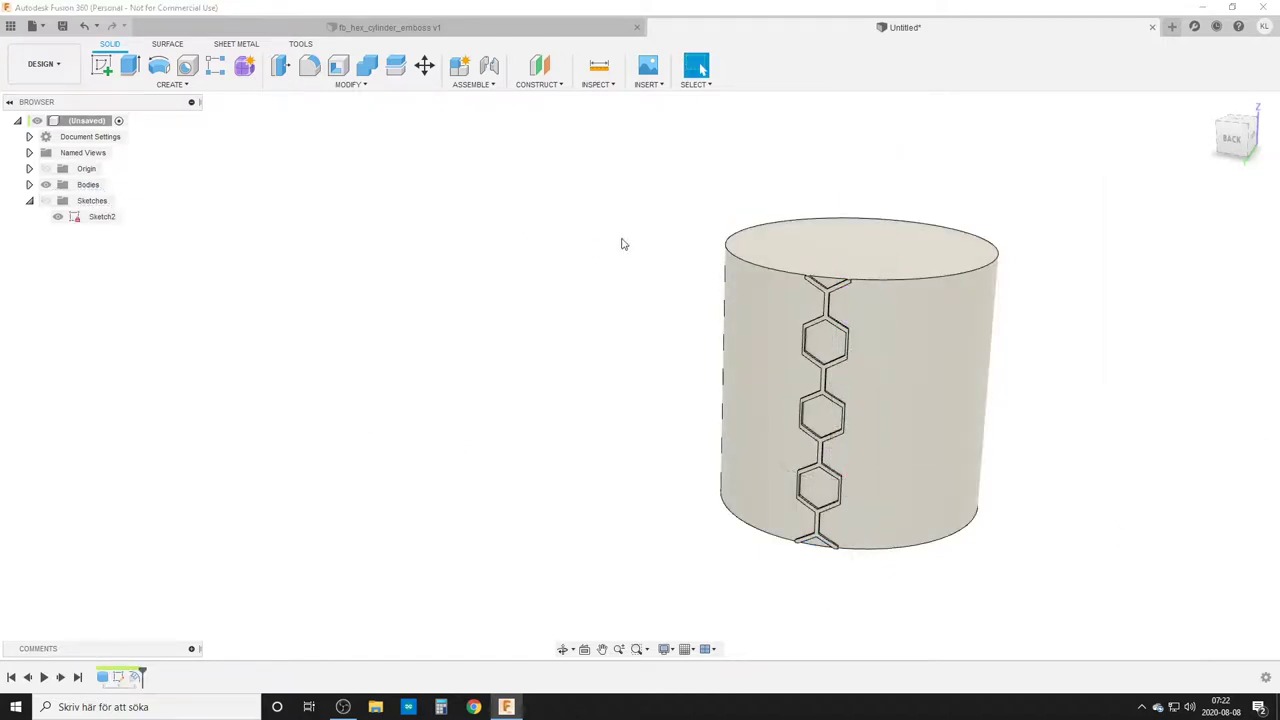
{"action": "type", "text": "s"}
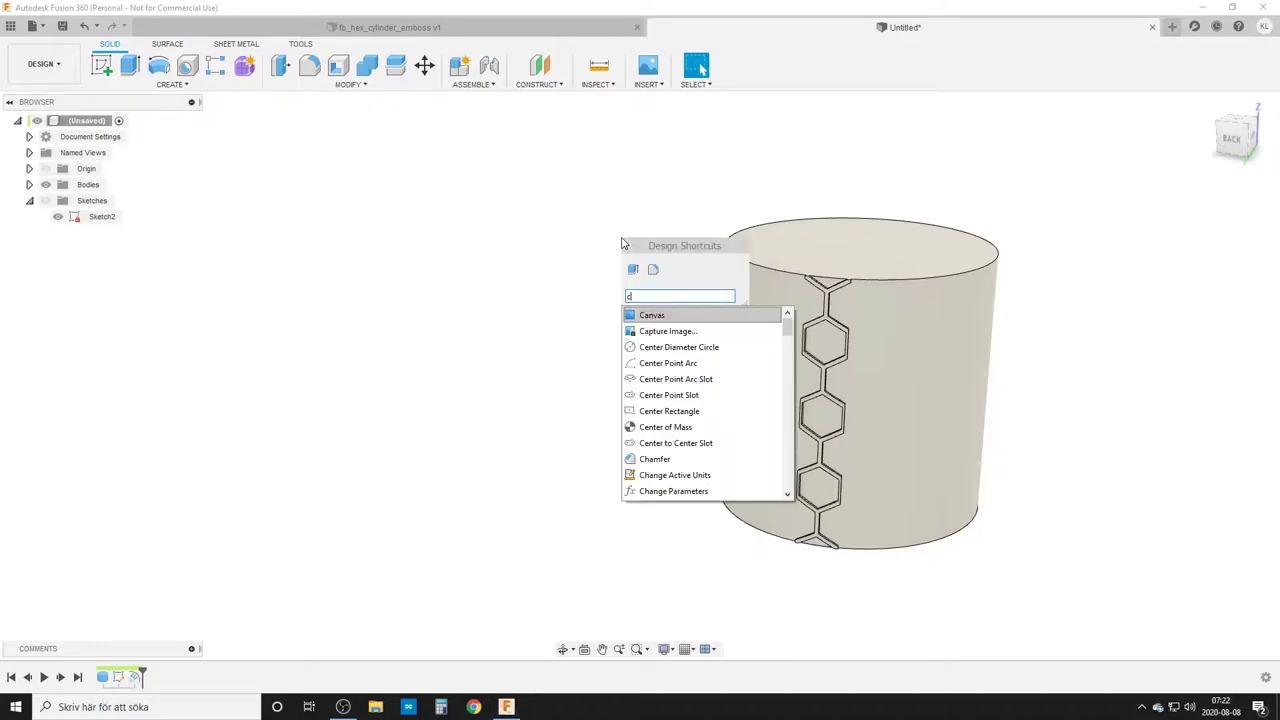
{"action": "type", "text": "cir"}
{"action": "left_click", "coordinate": [645, 347]}
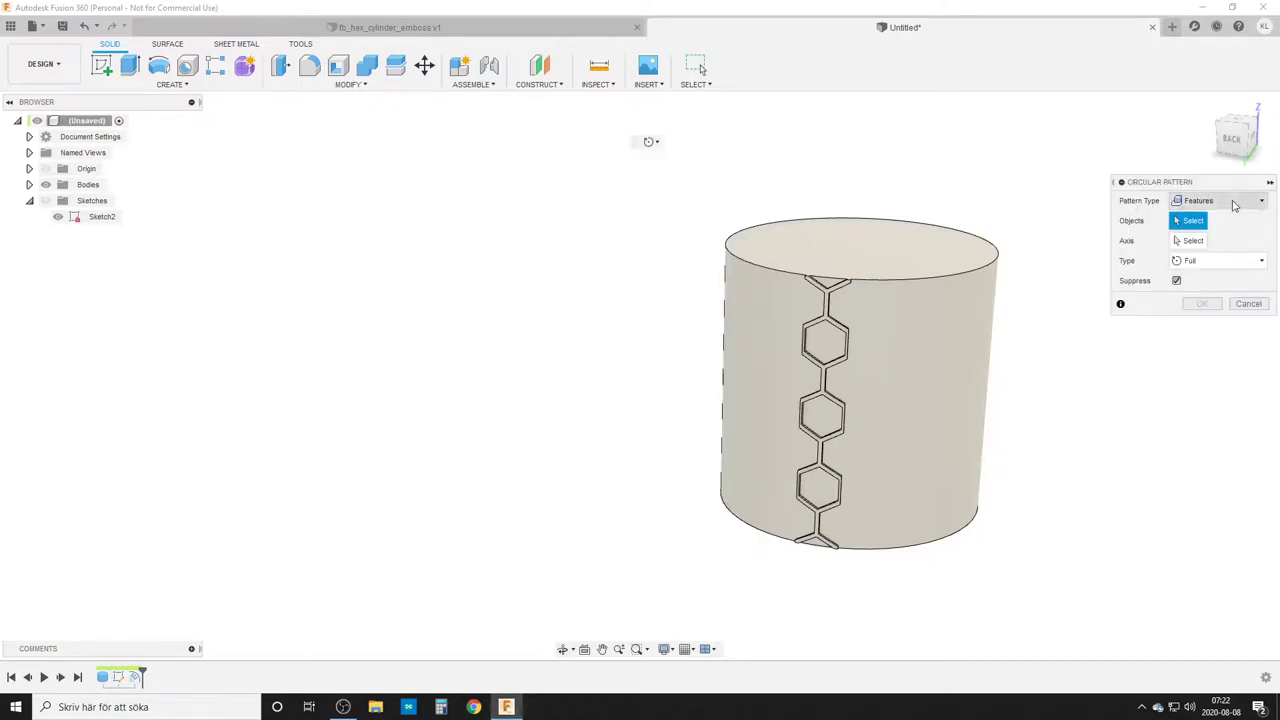
{"action": "left_click", "coordinate": [134, 677]}
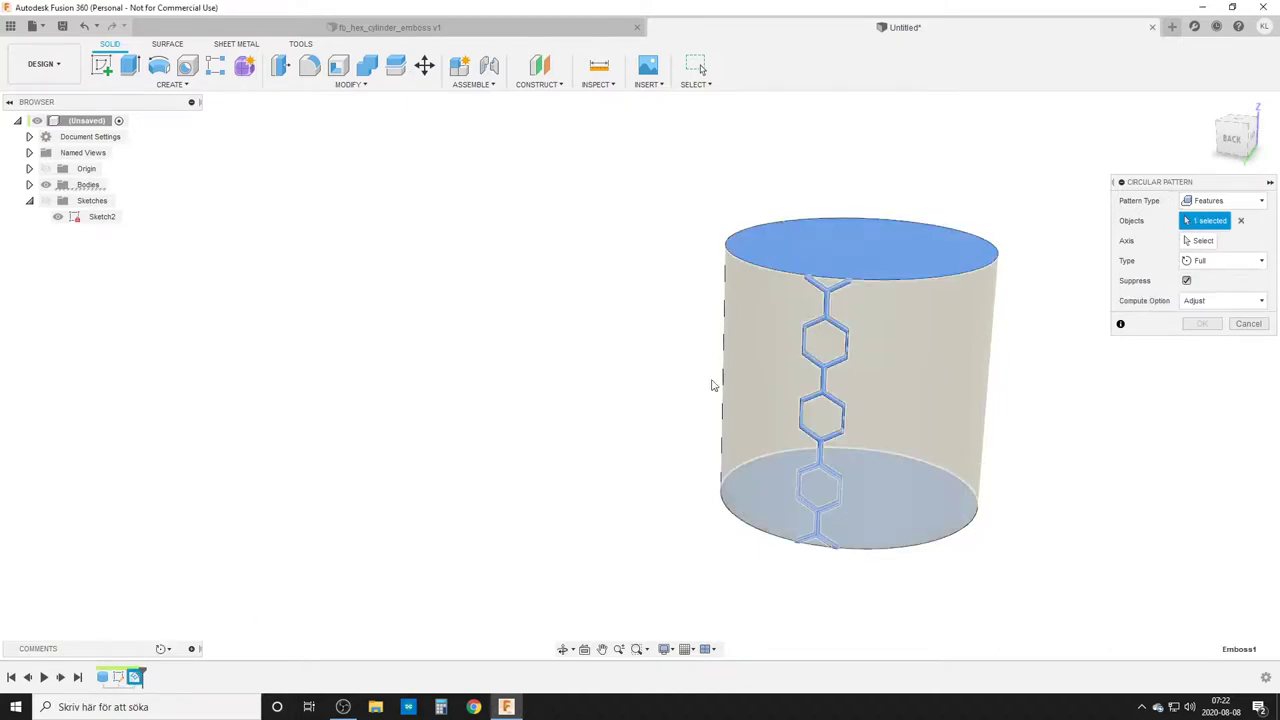
{"action": "left_click", "coordinate": [905, 290]}
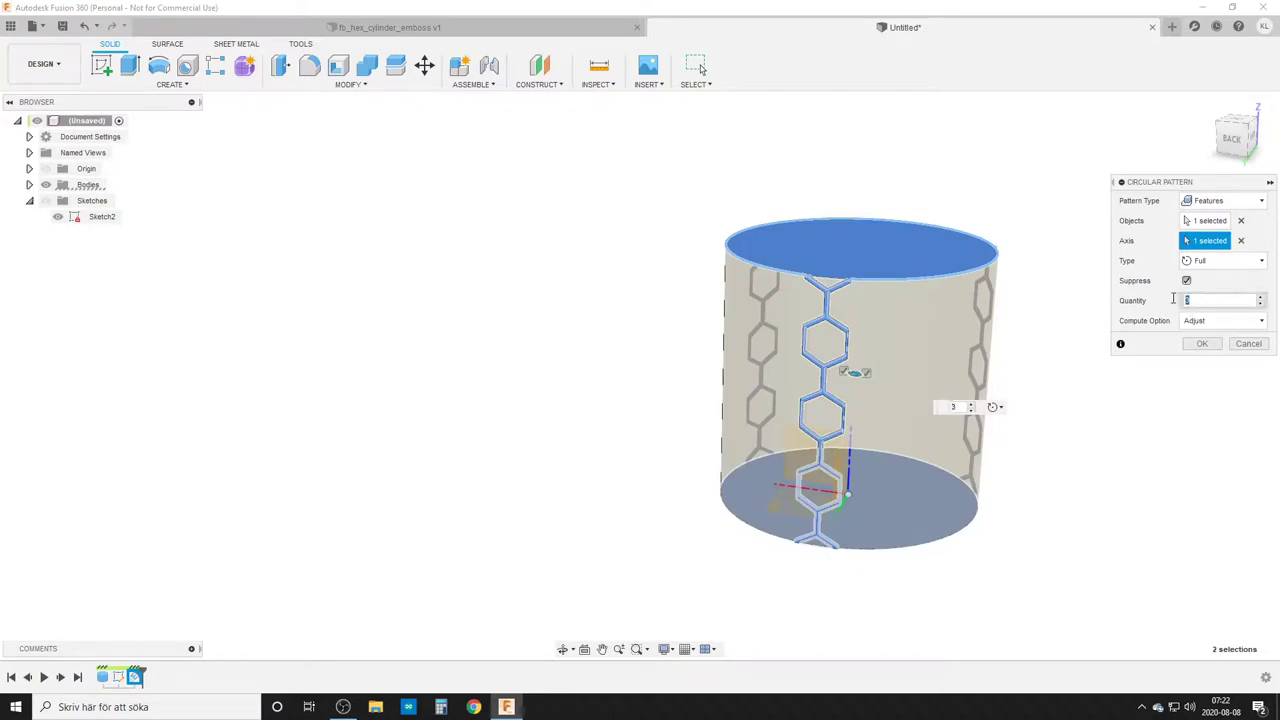
{"action": "left_click", "coordinate": [1180, 301]}
{"action": "type", "text": "nr"}
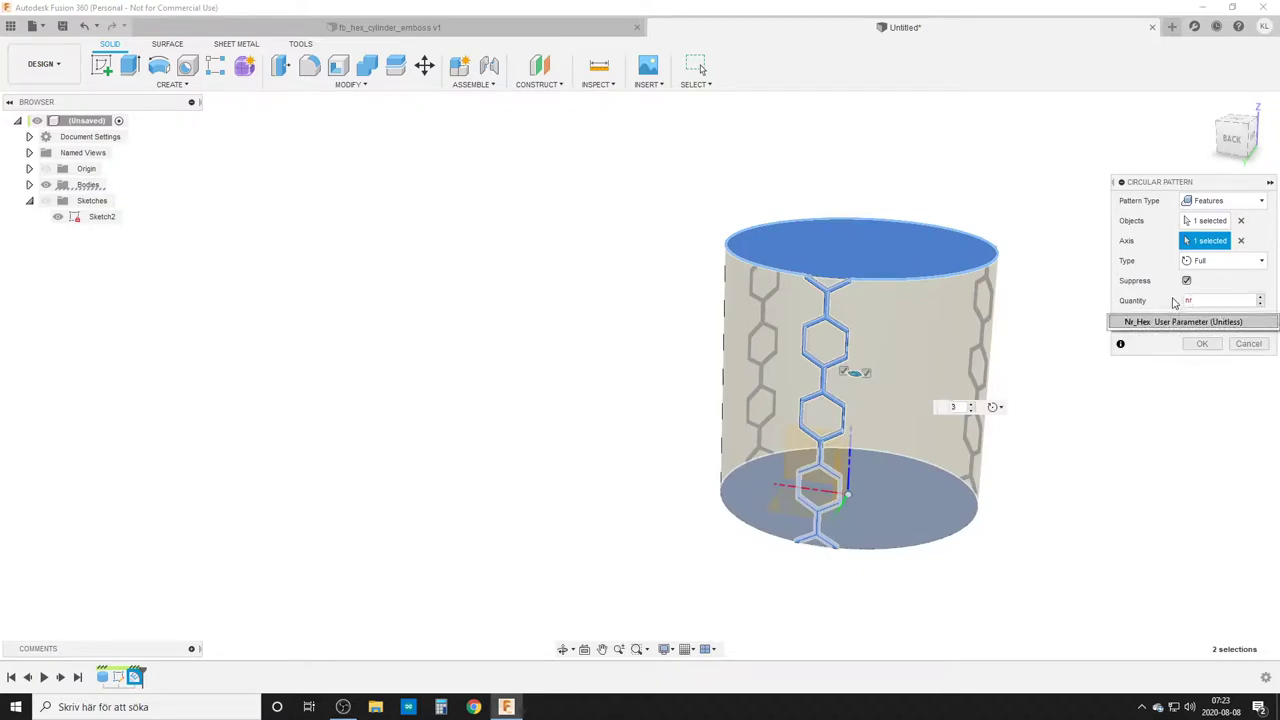
{"action": "key", "text": "Return"}
{"action": "key", "text": "Return"}
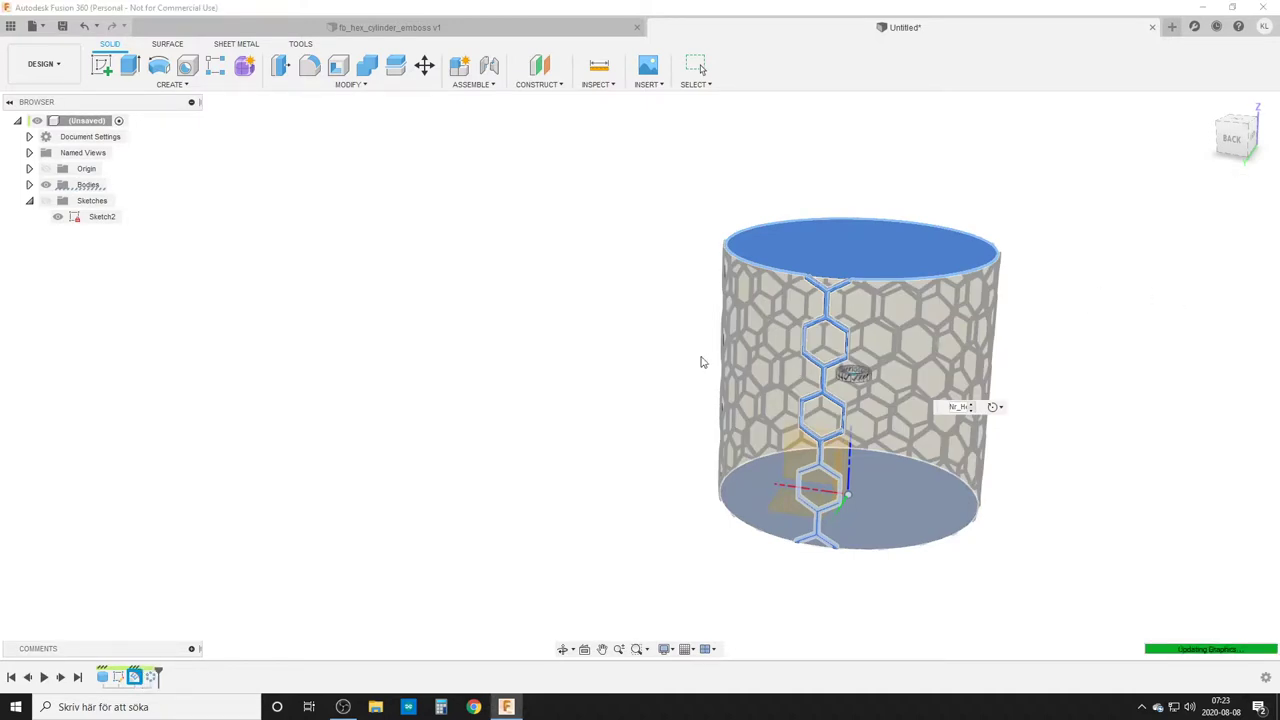
{"action": "middle_click_drag", "start_coordinate": [838, 421], "coordinate": [579, 346]}
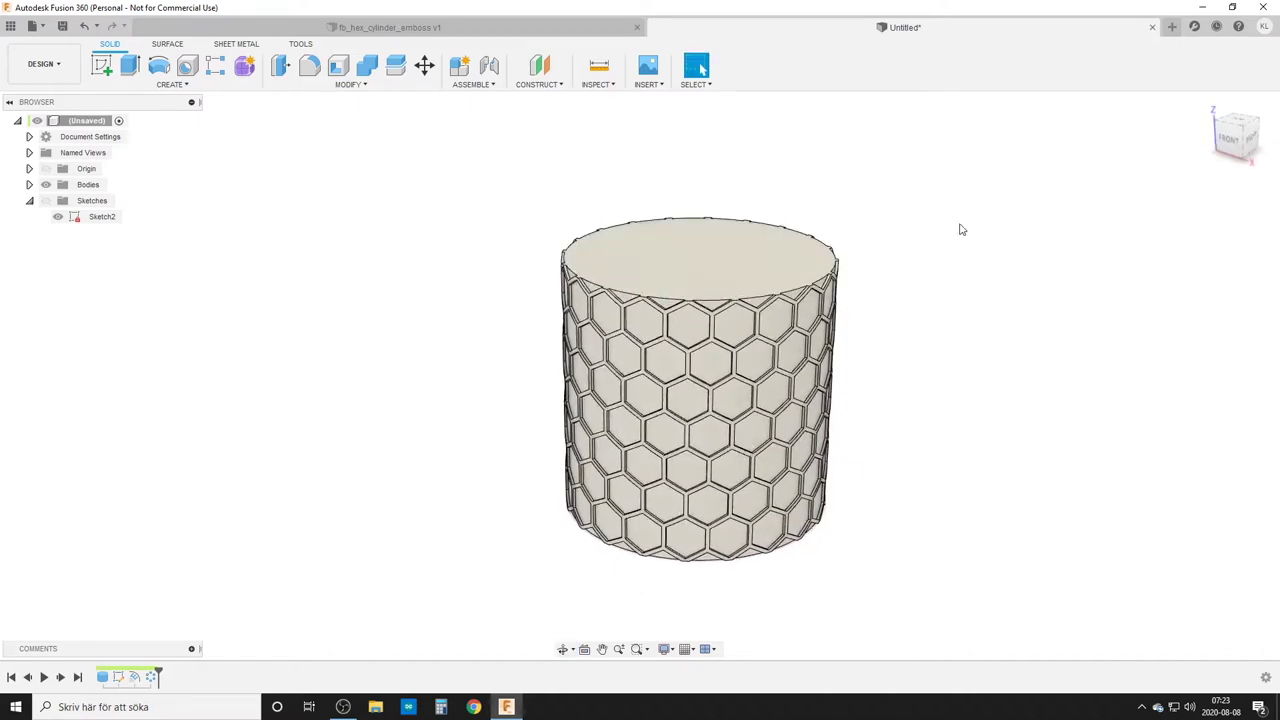
- Change the Nr_Hex user parameter to 24 in Change Parameters
{"action": "left_click", "coordinate": [341, 87]}
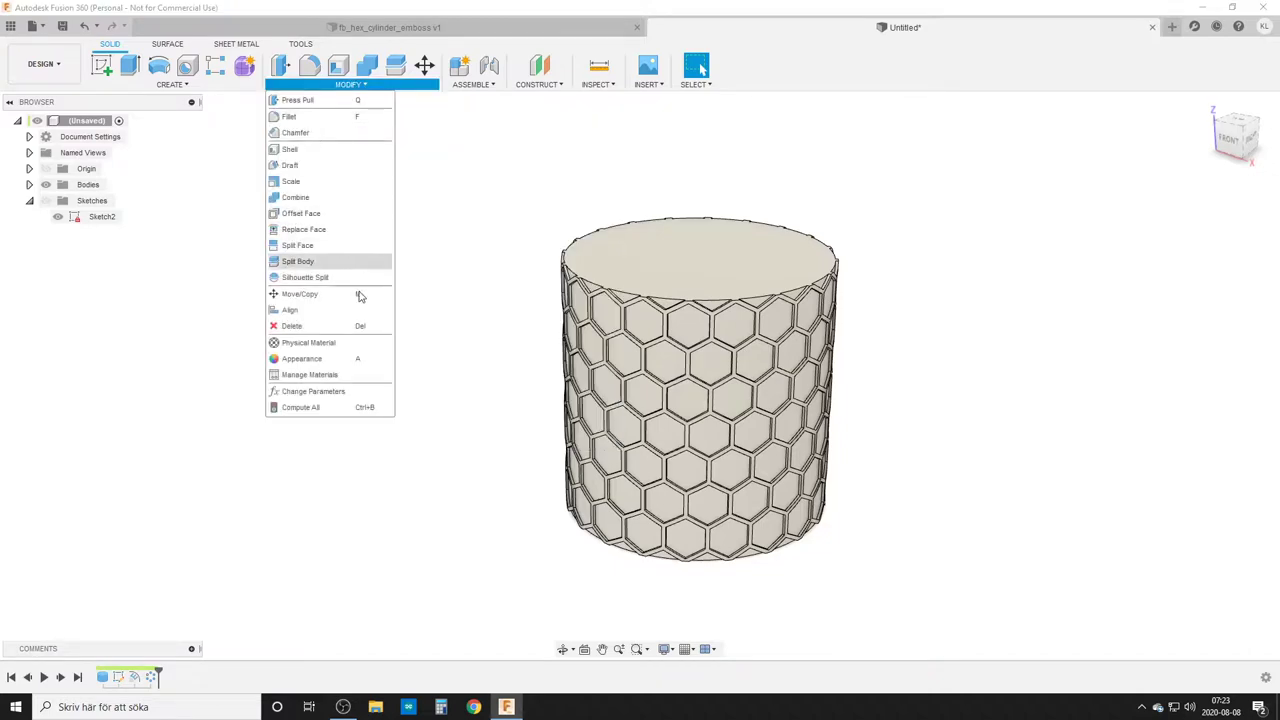
{"action": "left_click", "coordinate": [333, 400]}
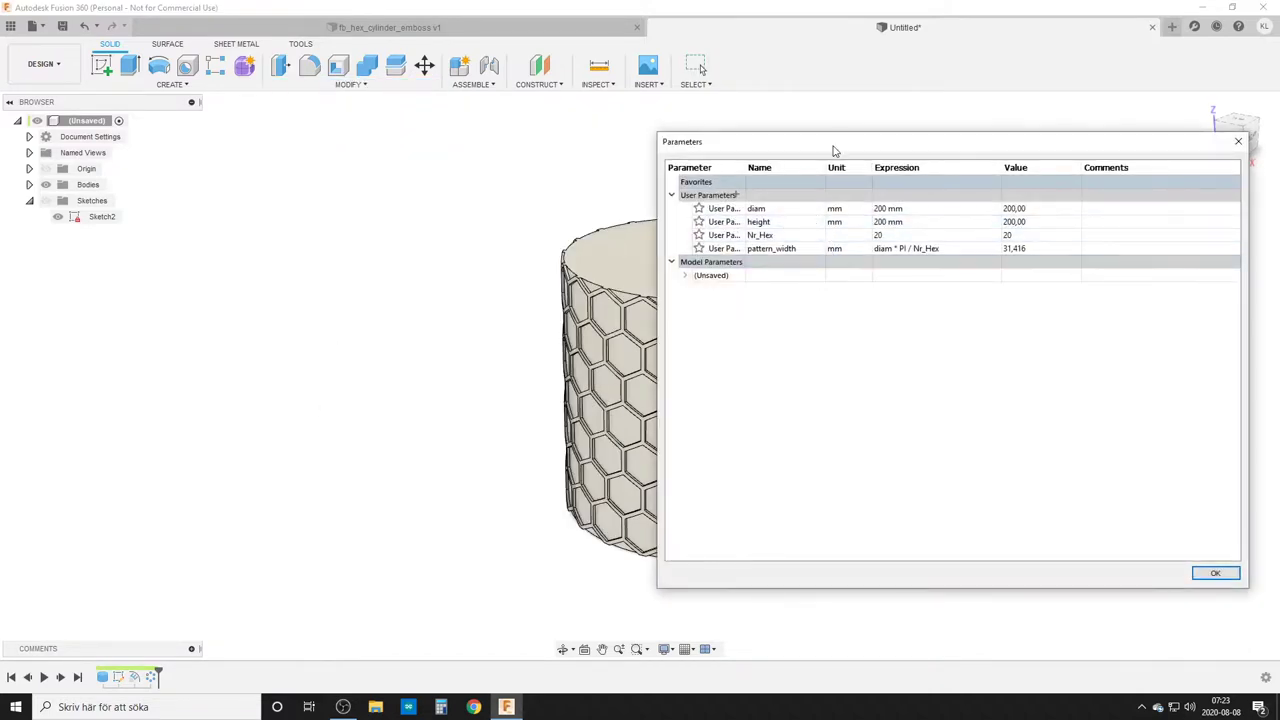
{"action": "middle_click_drag", "start_coordinate": [620, 337], "coordinate": [272, 345]}
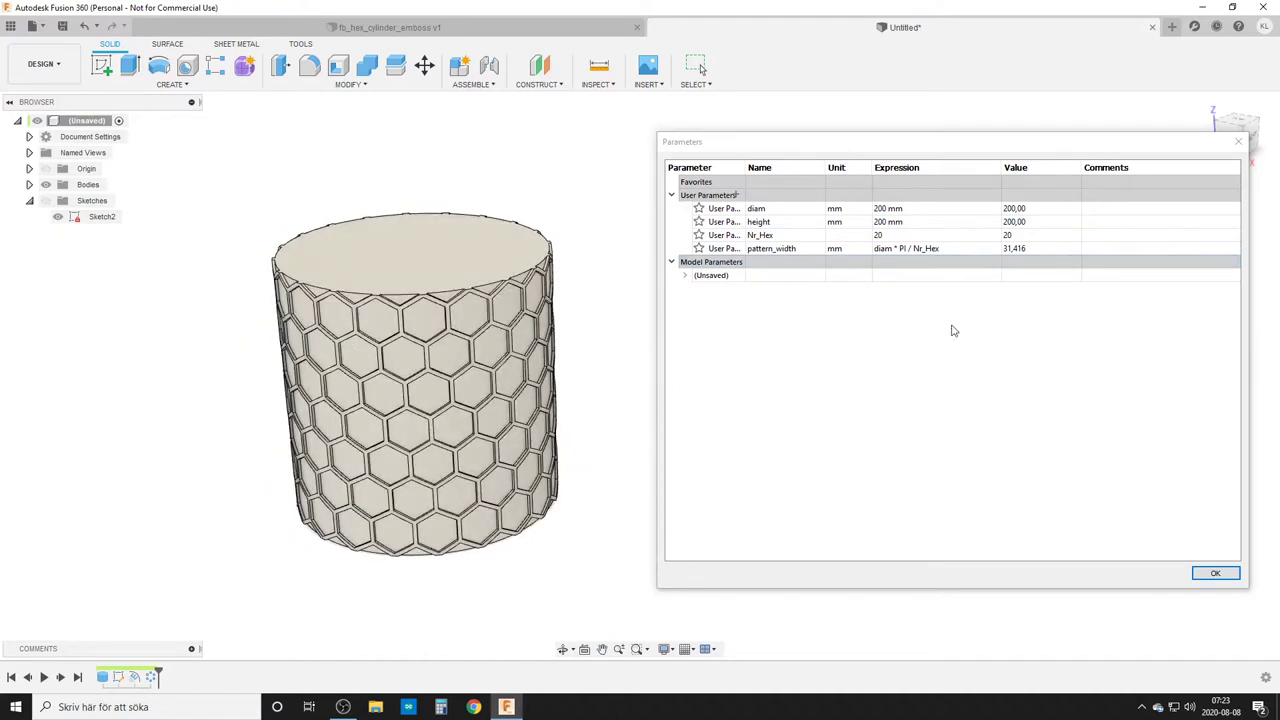
{"action": "double_click", "coordinate": [898, 236]}
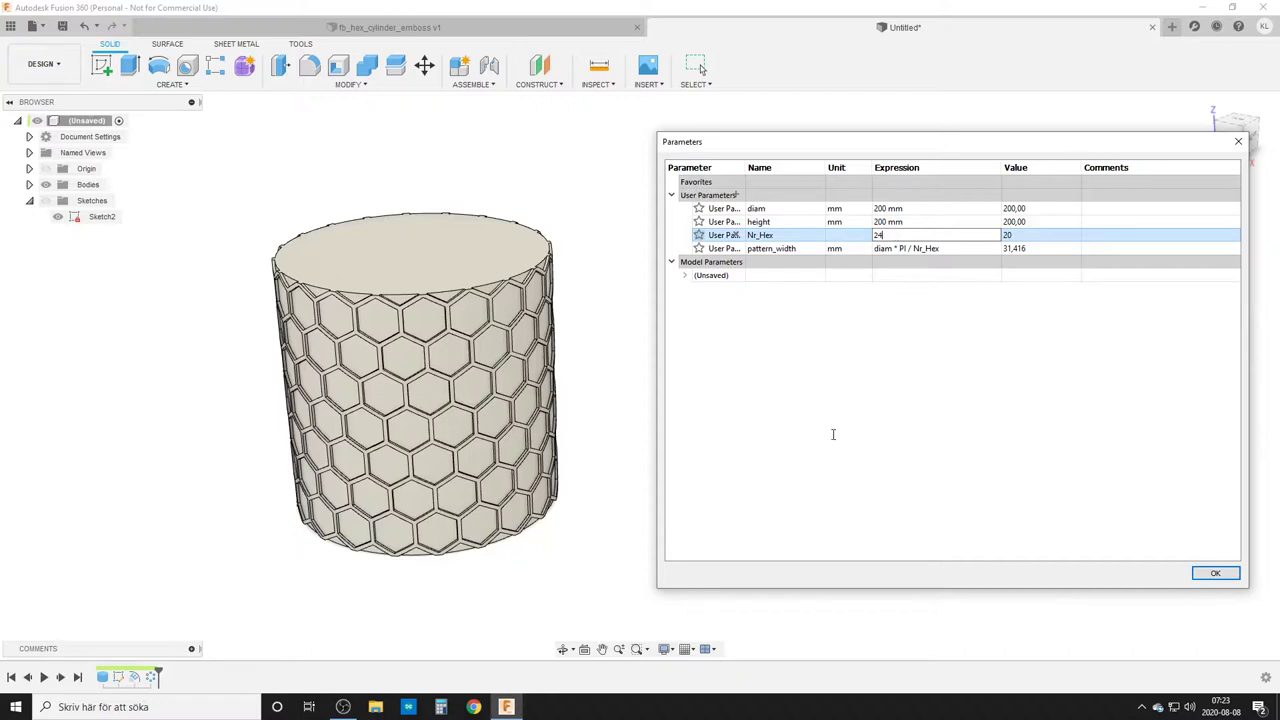
{"action": "key", "text": "Return"}
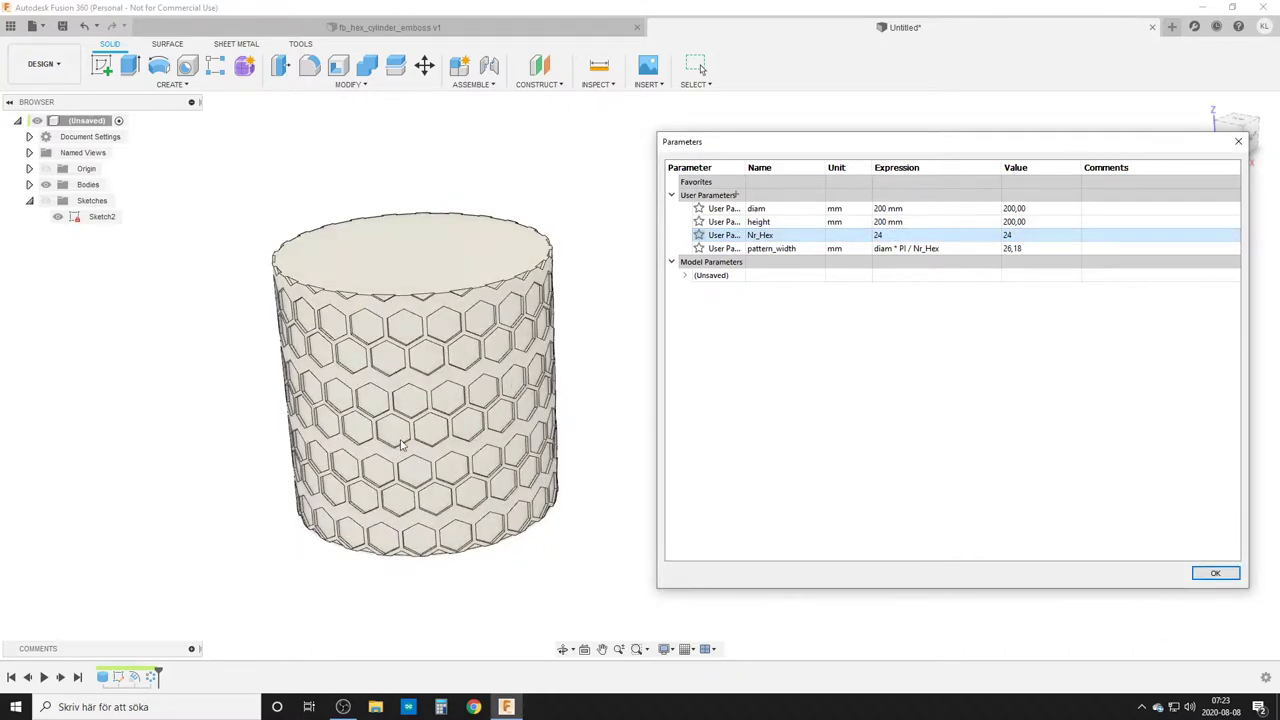
{"action": "left_click", "coordinate": [1212, 573]}
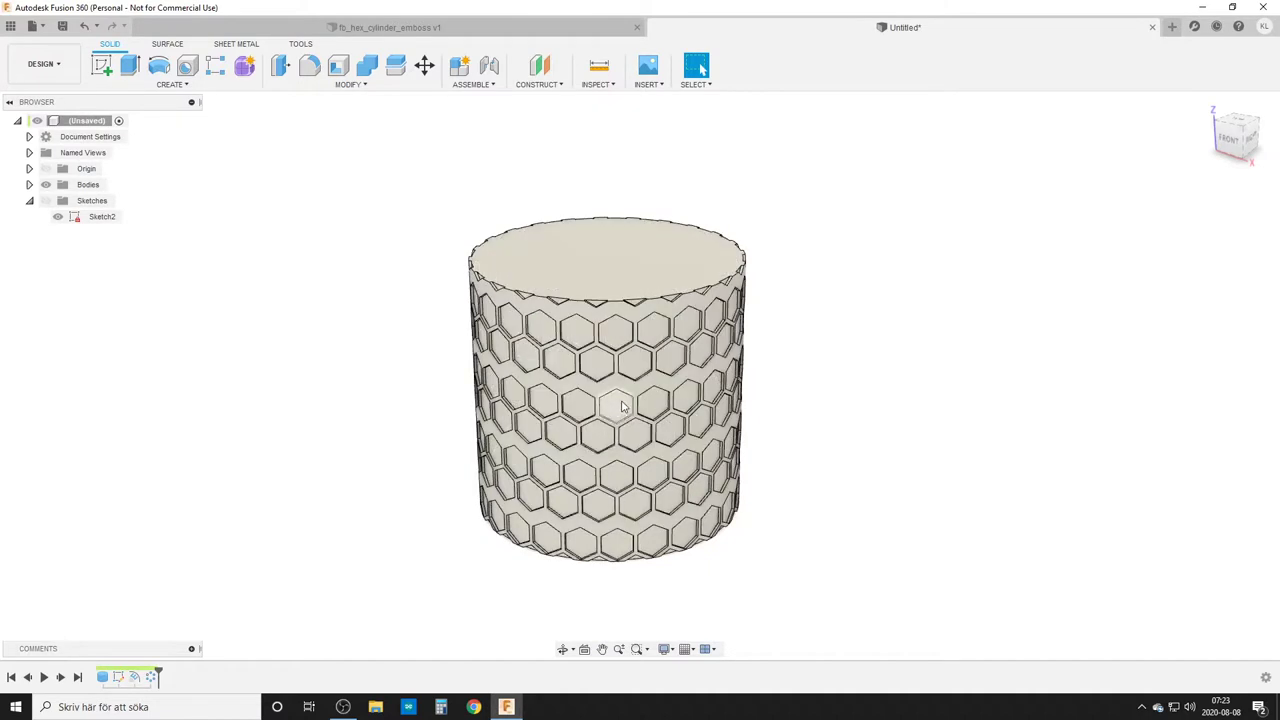
- Change Sketch2's rectangular pattern spacing to 45,345 mm and finish the sketch
{"action": "double_click", "coordinate": [119, 679]}
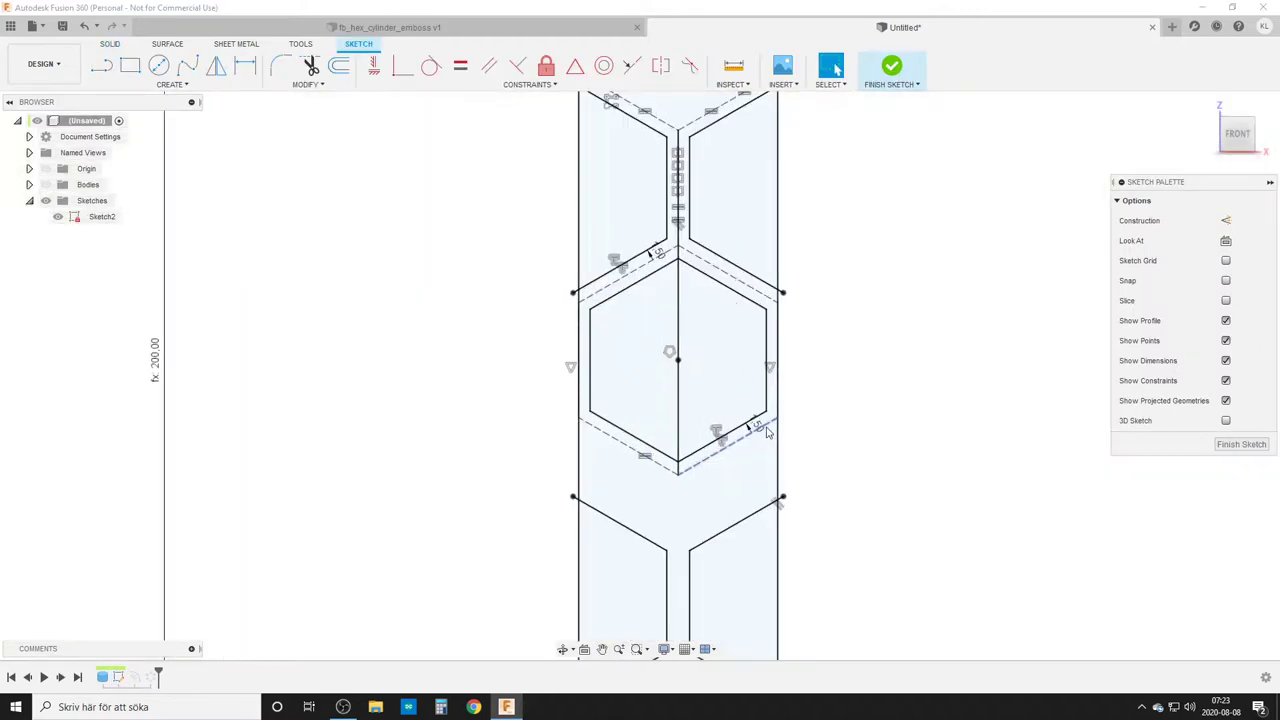
{"action": "scroll", "coordinate": [767, 432], "scroll_direction": "down", "scroll_amount": 3}
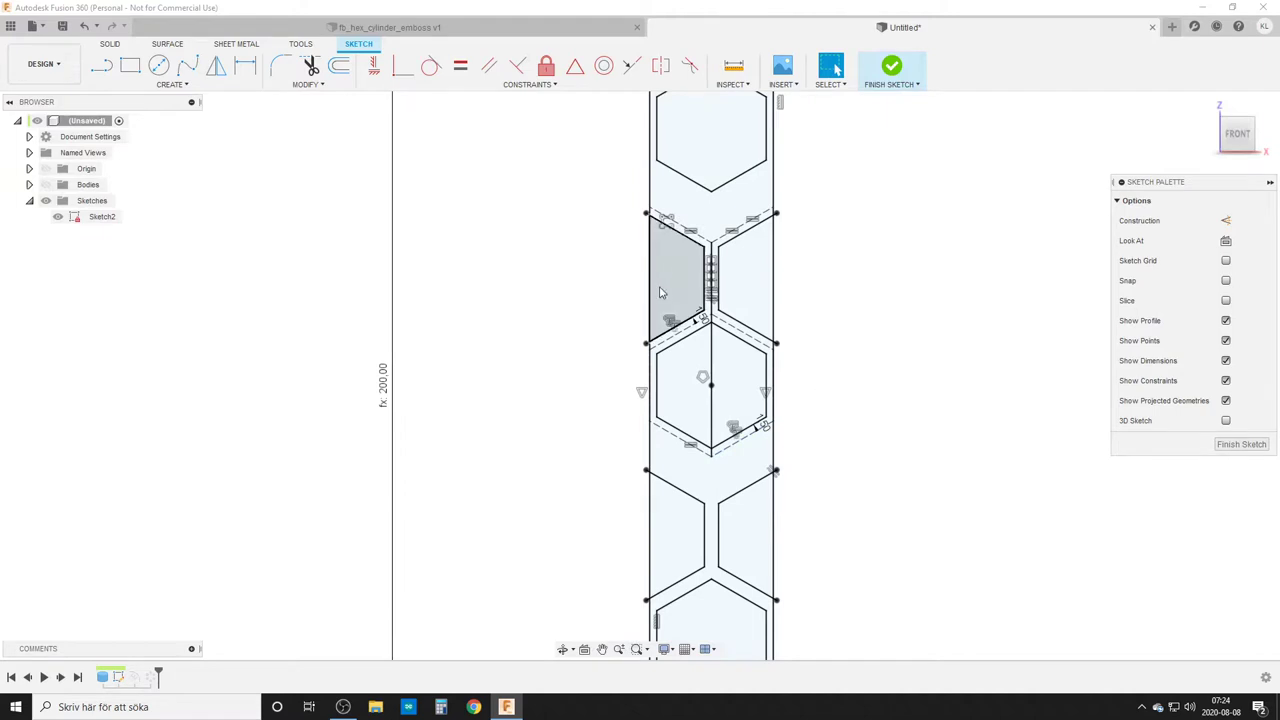
{"action": "scroll", "coordinate": [665, 296], "scroll_direction": "up", "scroll_amount": 3}
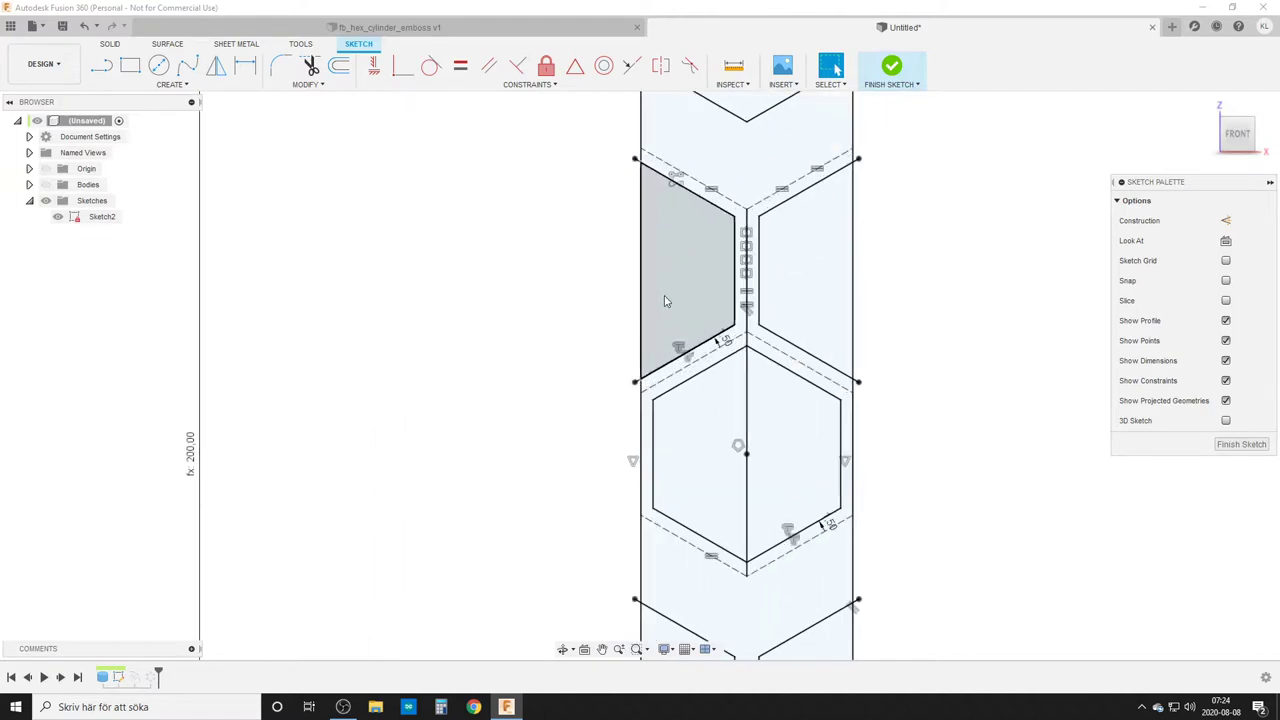
{"action": "double_click", "coordinate": [676, 178]}
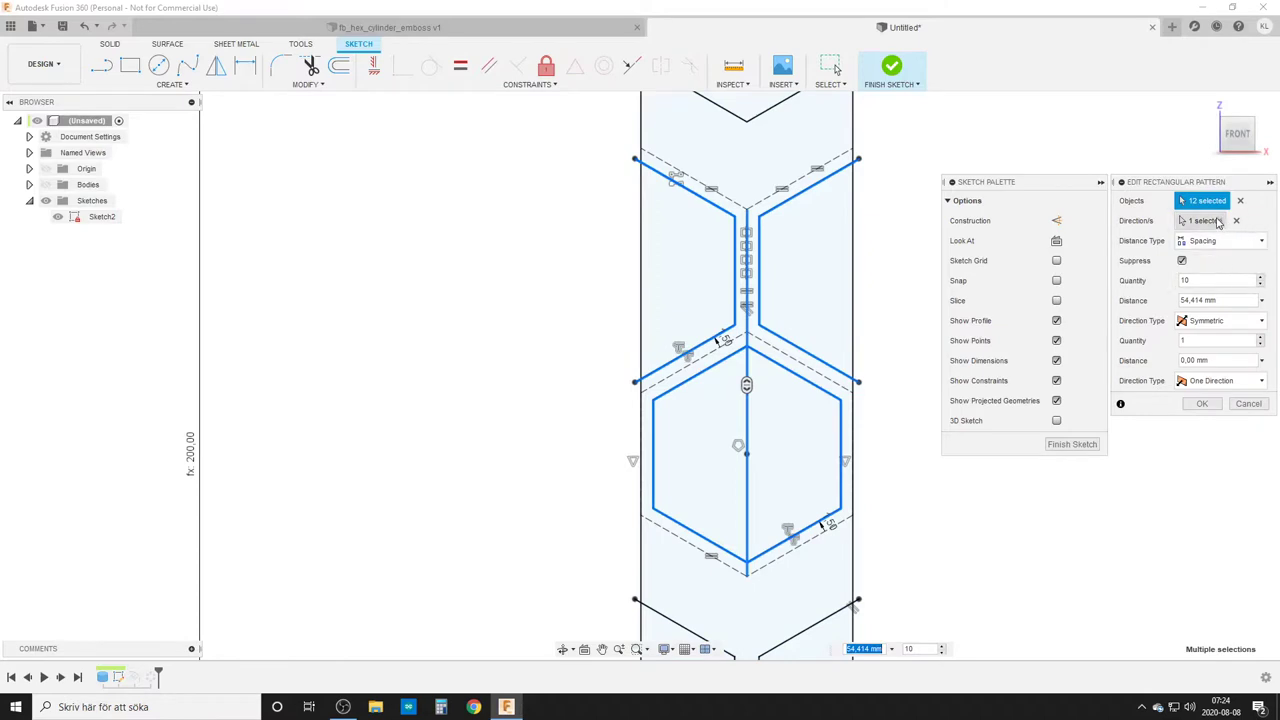
{"action": "left_click", "coordinate": [1207, 220]}
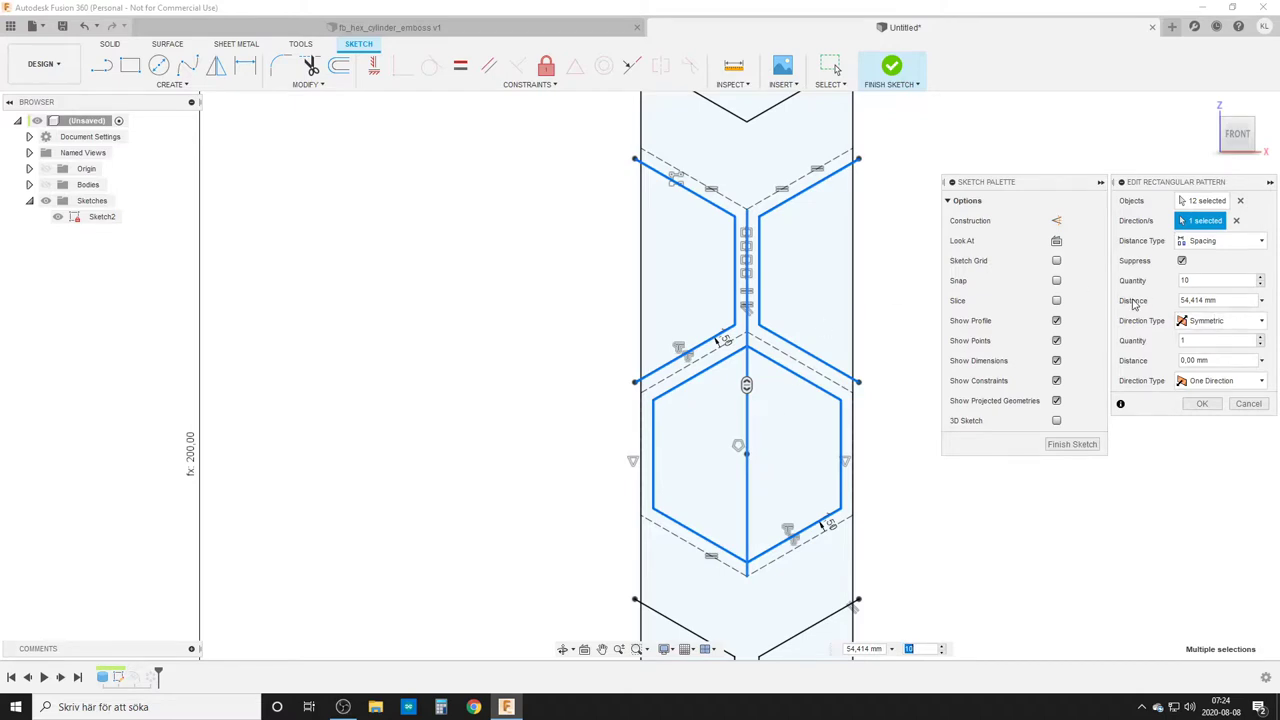
{"action": "left_click", "coordinate": [1259, 302]}
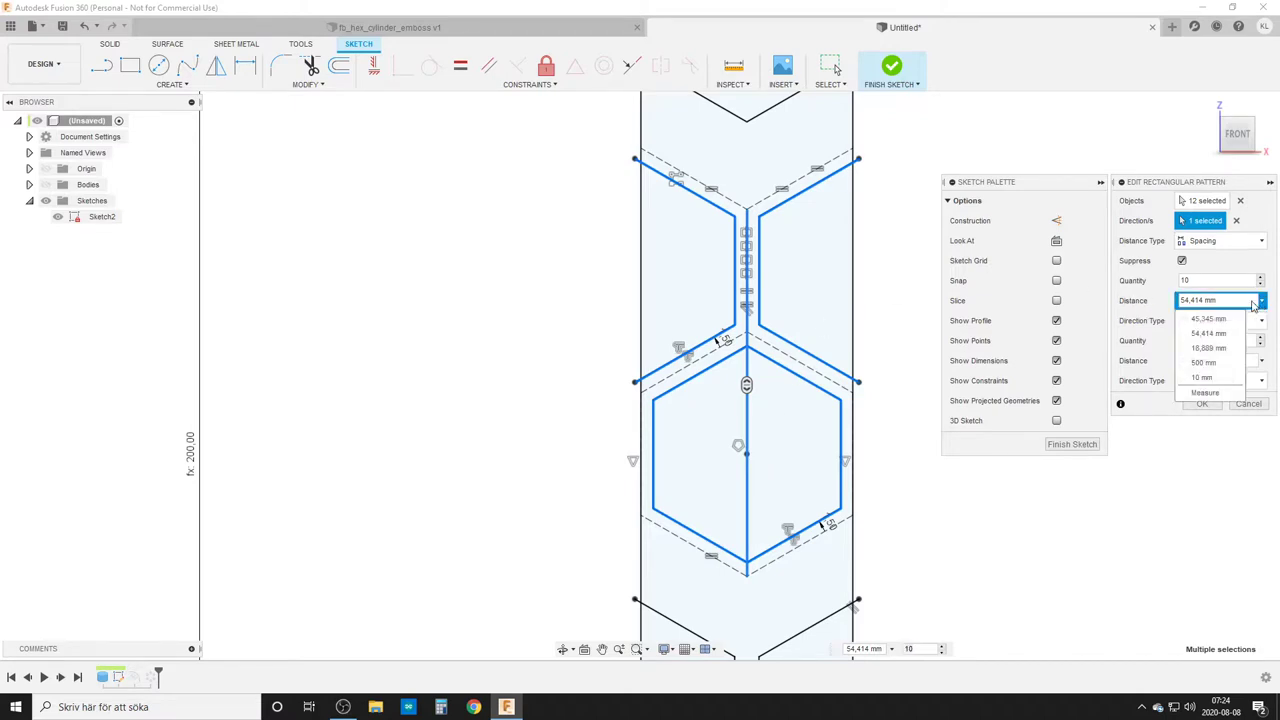
{"action": "left_click", "coordinate": [1206, 393]}
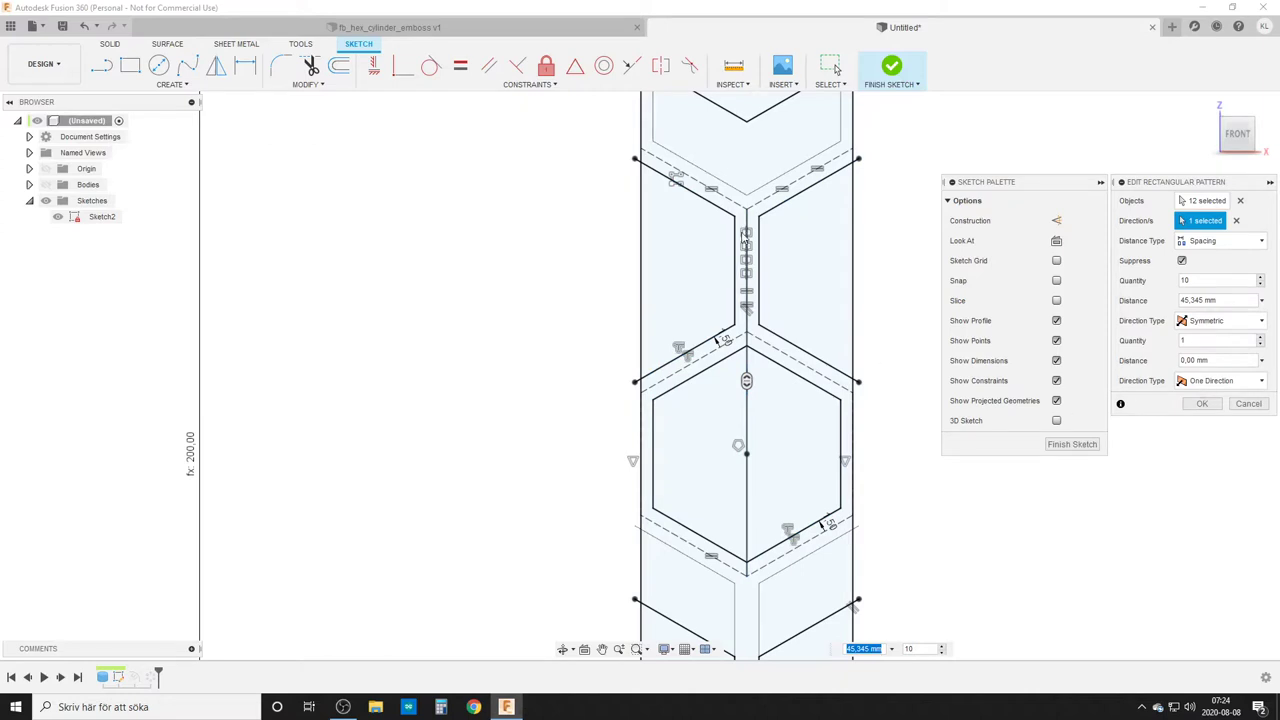
{"action": "left_click", "coordinate": [1206, 403]}
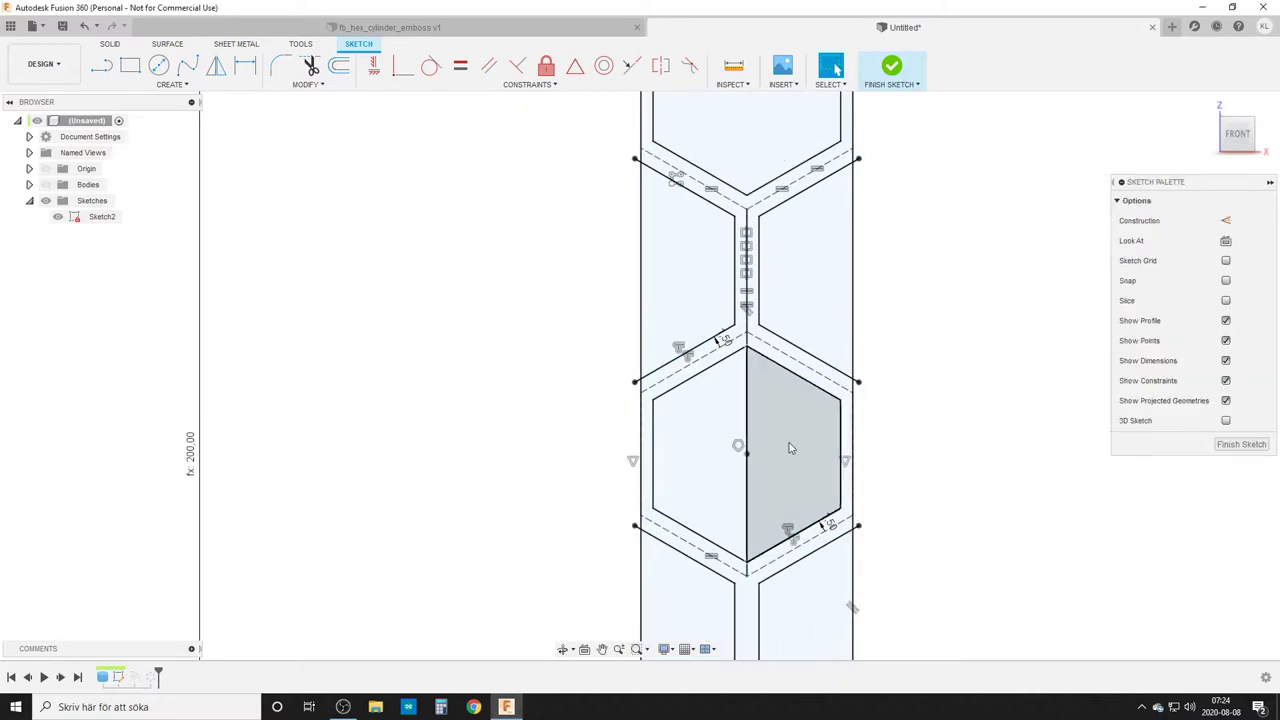
{"action": "left_click", "coordinate": [1248, 445]}
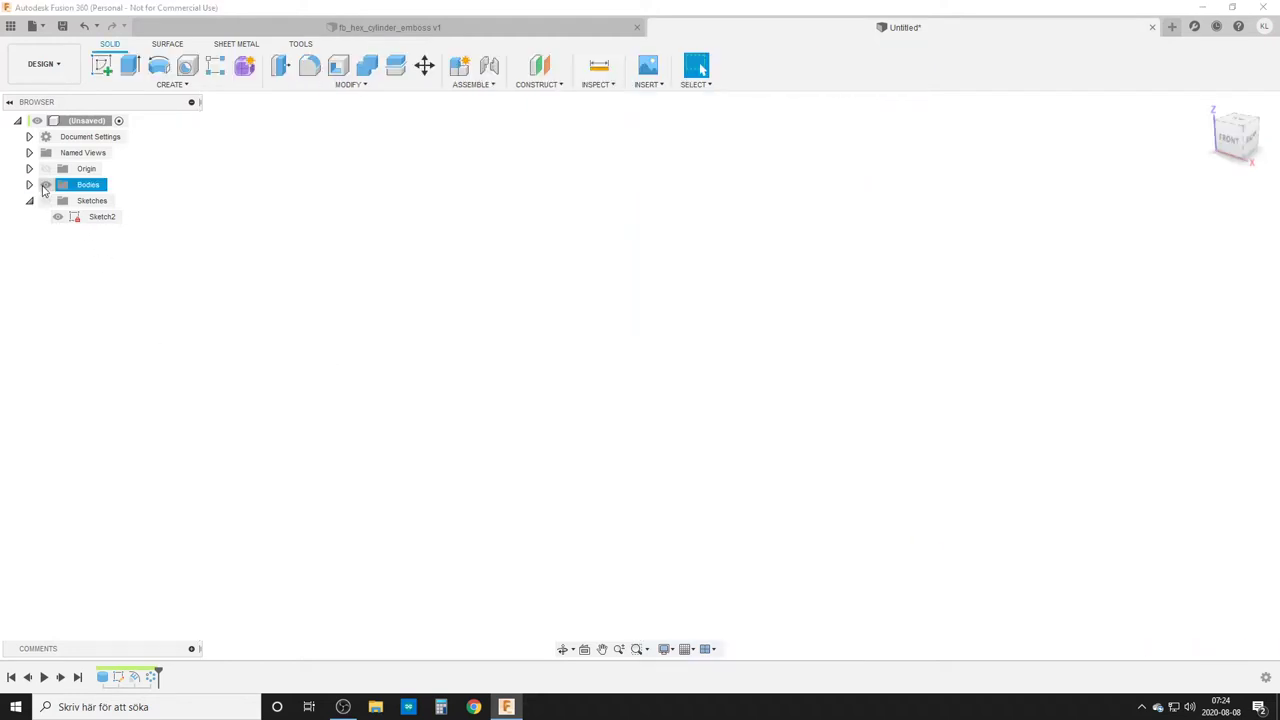
- Show the cylinder body and orbit around it to inspect the denser embossed hexagons
{"action": "left_click", "coordinate": [46, 184]}
{"action": "scroll", "coordinate": [925, 440], "scroll_direction": "up", "scroll_amount": 2}
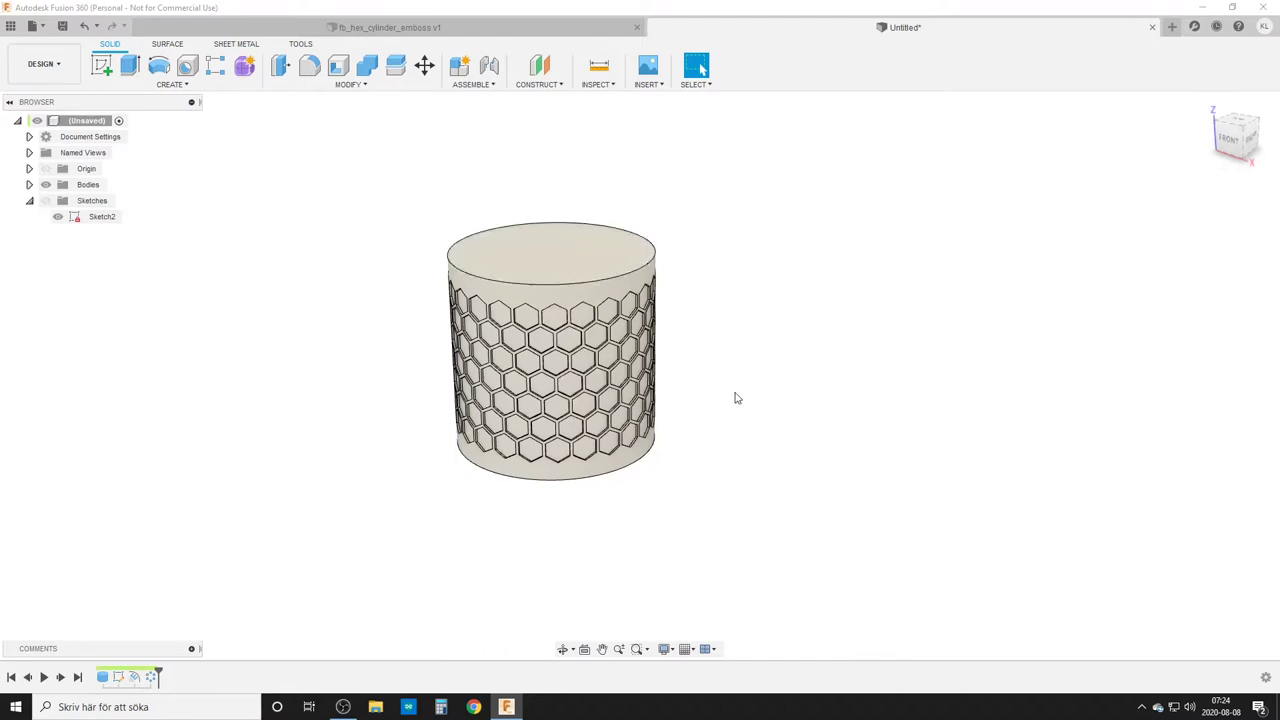
{"action": "middle_click_drag", "start_coordinate": [696, 377], "coordinate": [886, 387]}
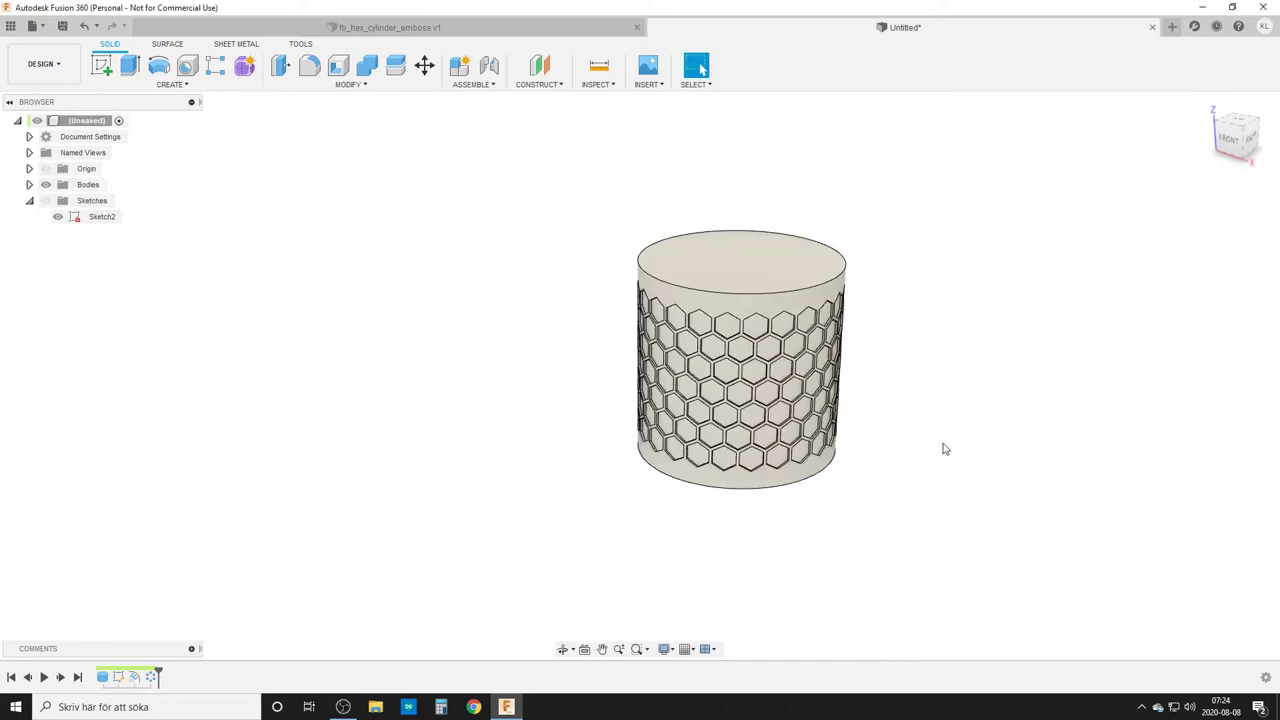
{"action": "scroll", "coordinate": [945, 449], "scroll_direction": "up", "scroll_amount": 2}
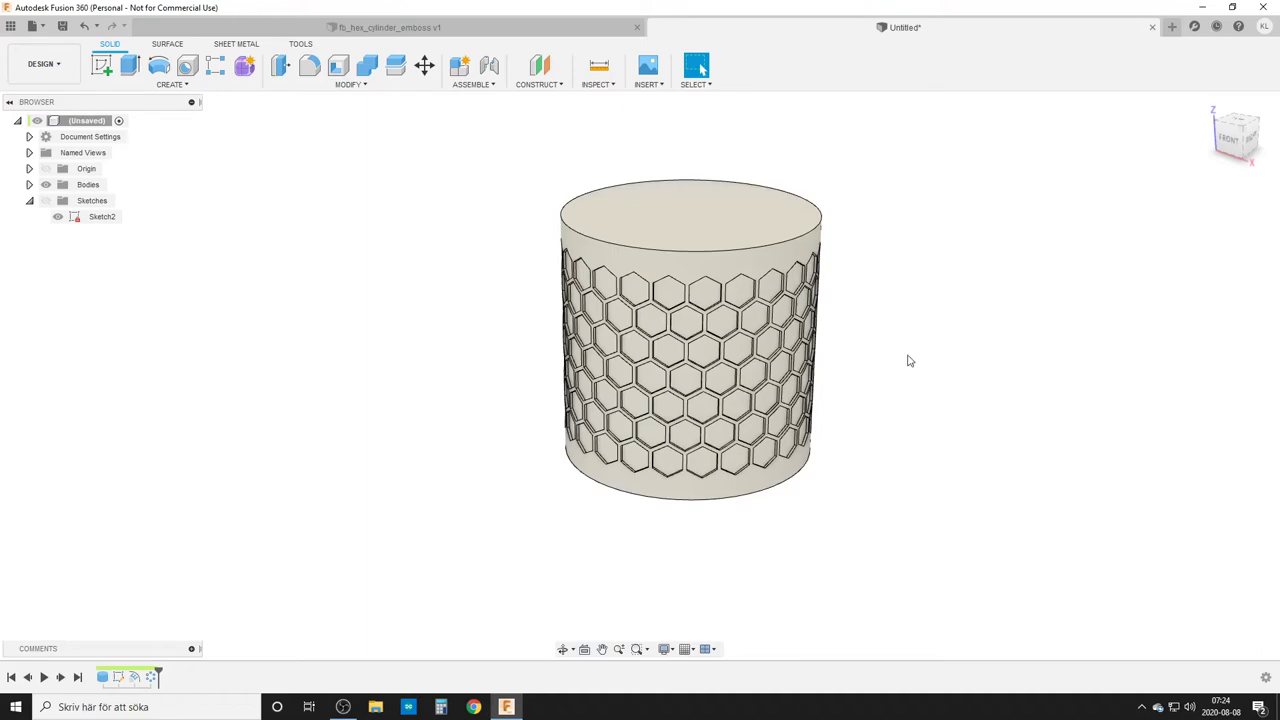
{"action": "mouse_move", "coordinate": [889, 440]}
{"action": "middle_mouse_down", "text": "shift"}
{"action": "mouse_move", "coordinate": [891, 423]}
{"action": "mouse_move", "coordinate": [888, 460]}
{"action": "middle_mouse_up", "text": "shift"}
{"action": "middle_click_drag", "start_coordinate": [752, 448], "coordinate": [747, 330], "text": "shift"}
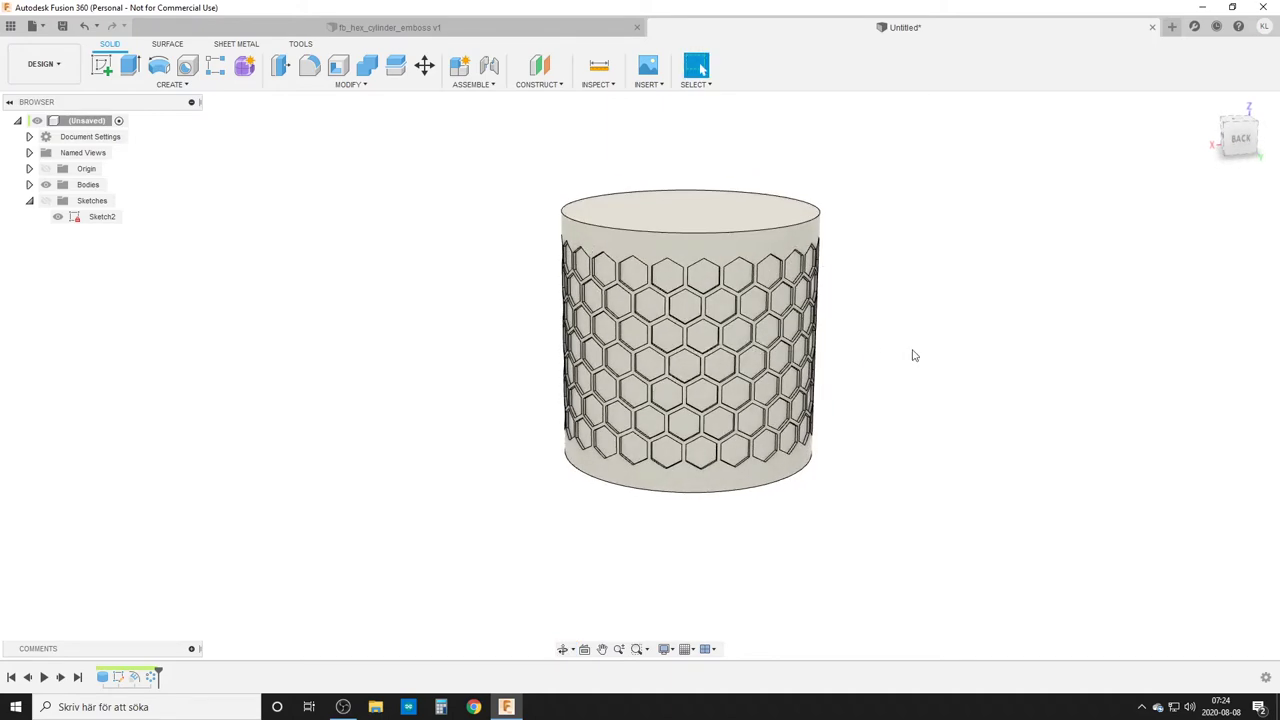
{"action": "scroll", "coordinate": [834, 380], "scroll_direction": "up", "scroll_amount": 2}
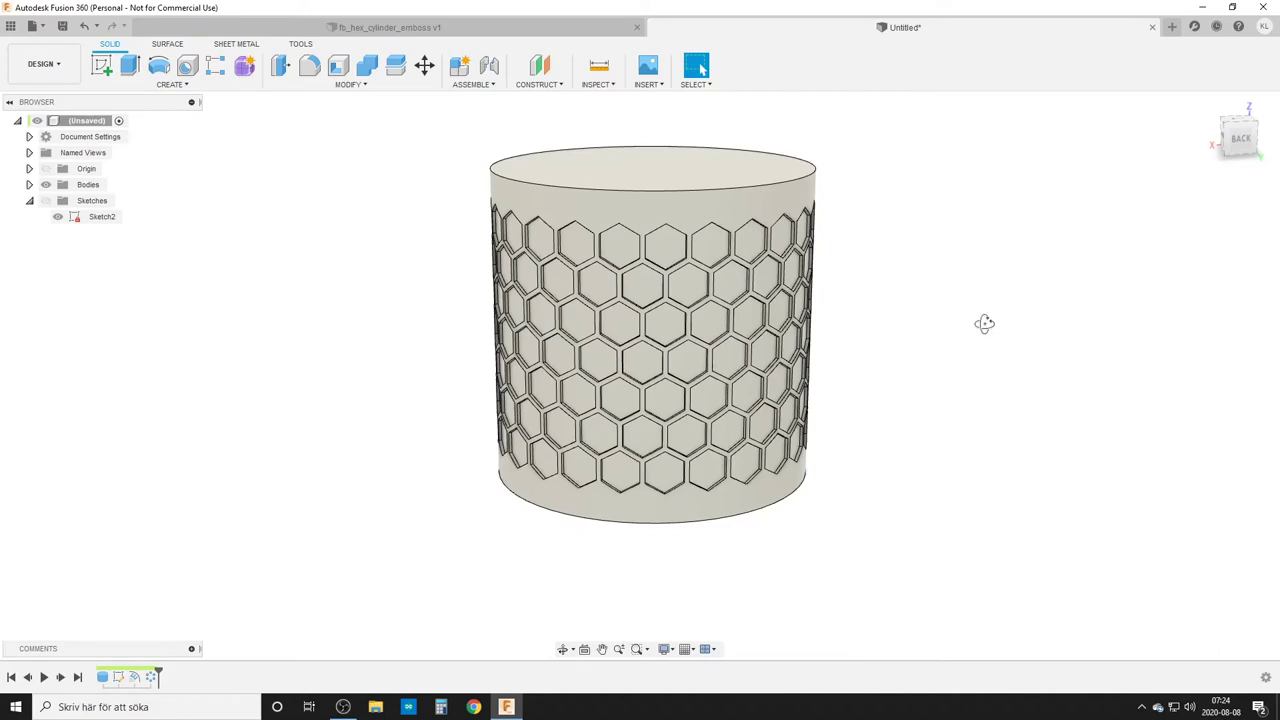
{"action": "mouse_move", "coordinate": [983, 320]}
{"action": "middle_mouse_down", "text": "shift"}
{"action": "mouse_move", "coordinate": [907, 327]}
{"action": "mouse_move", "coordinate": [988, 329]}
{"action": "mouse_move", "coordinate": [977, 331]}
{"action": "middle_mouse_up", "text": "shift"}
{"action": "key", "text": "Escape"}
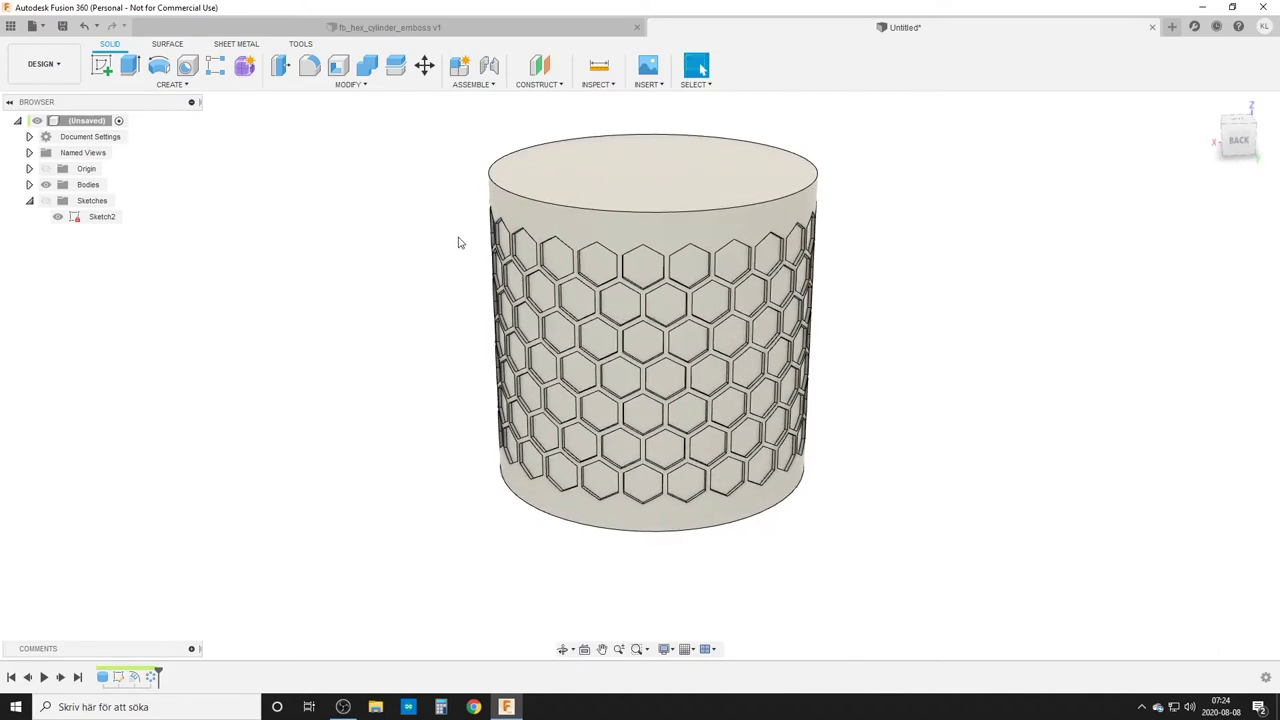